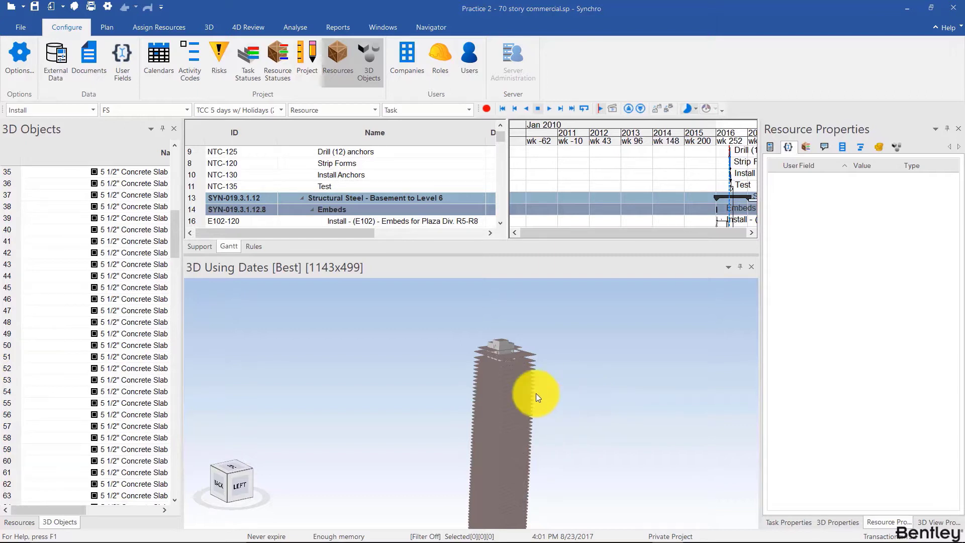
# Create a new user appearance profile and name it Slabs
pyautogui.scroll(5, 527, 363)
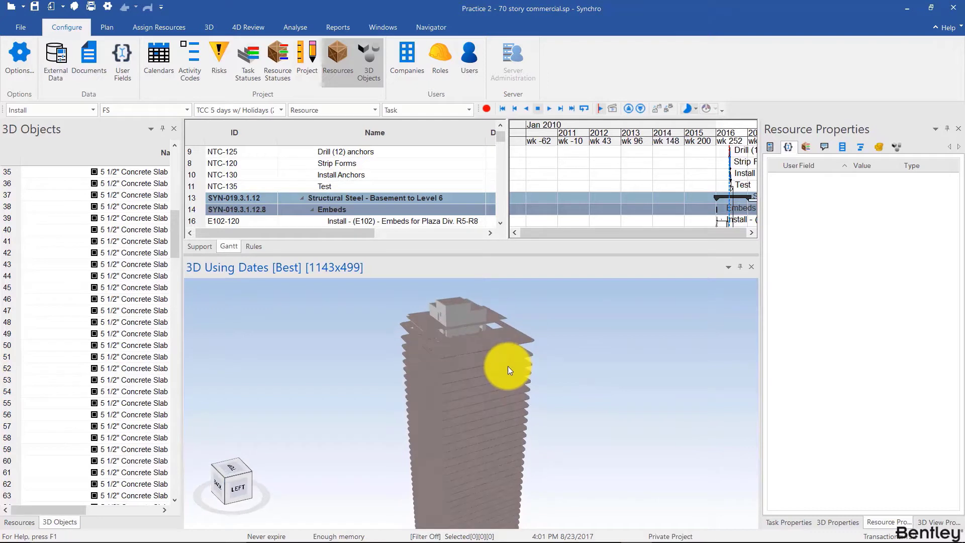
pyautogui.click(437, 29)
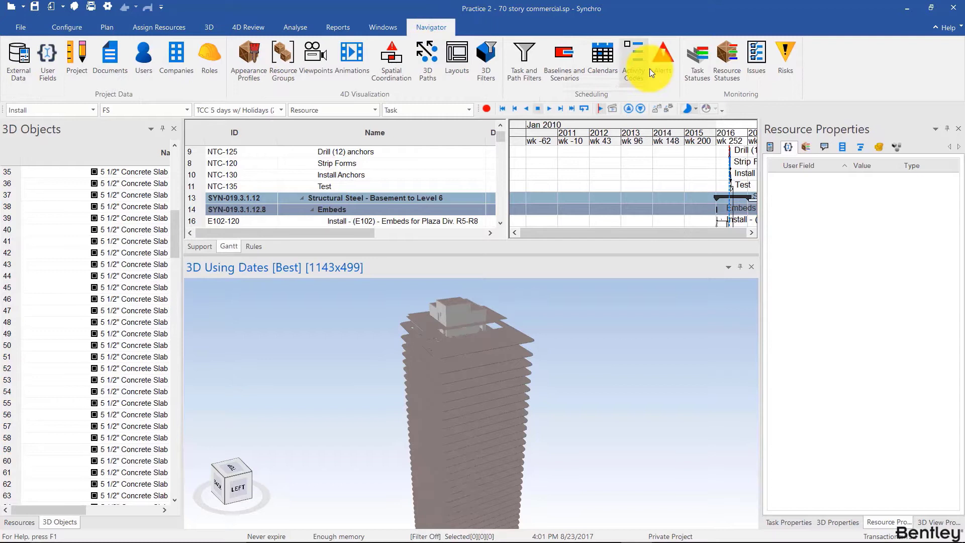
pyautogui.click(250, 61)
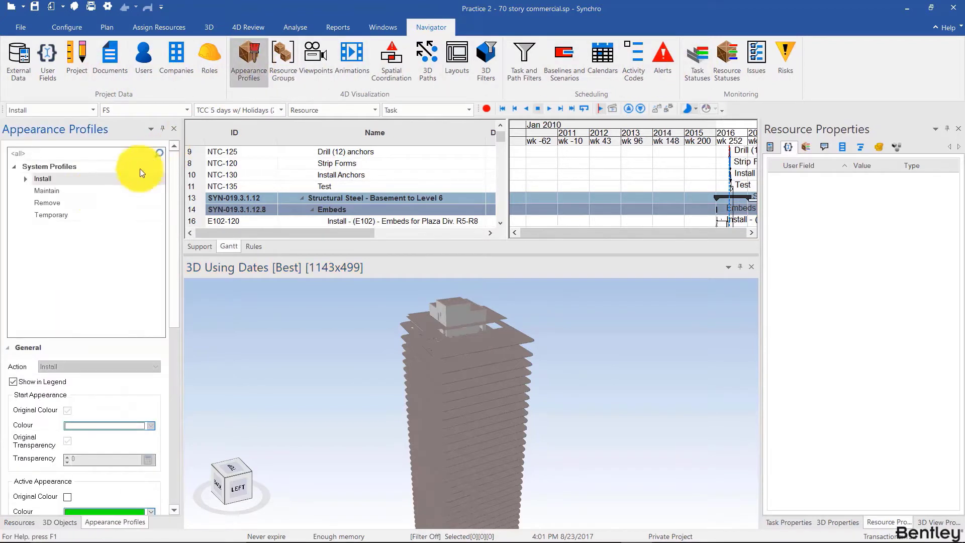
pyautogui.rightClick(59, 182)
pyautogui.click(86, 187)
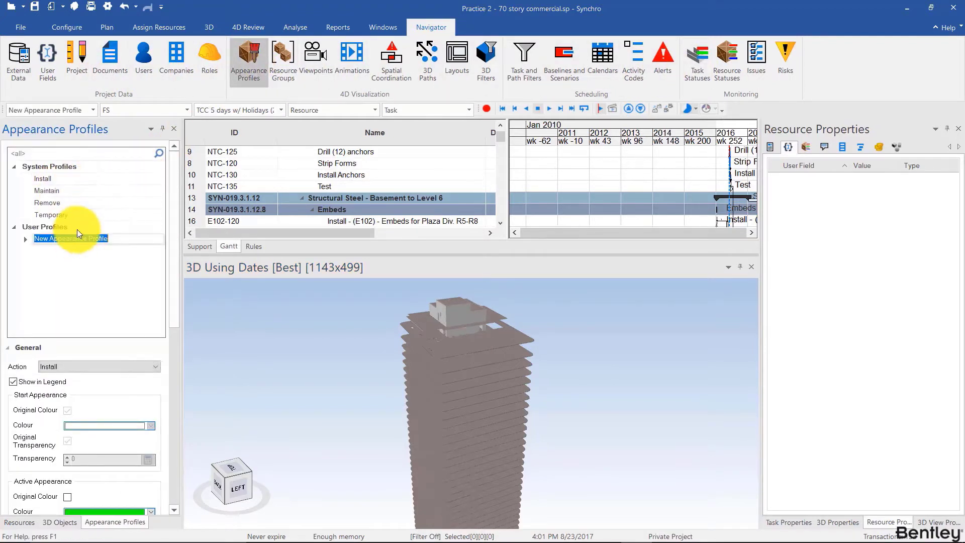
pyautogui.write('Slabs')
pyautogui.press('Return')
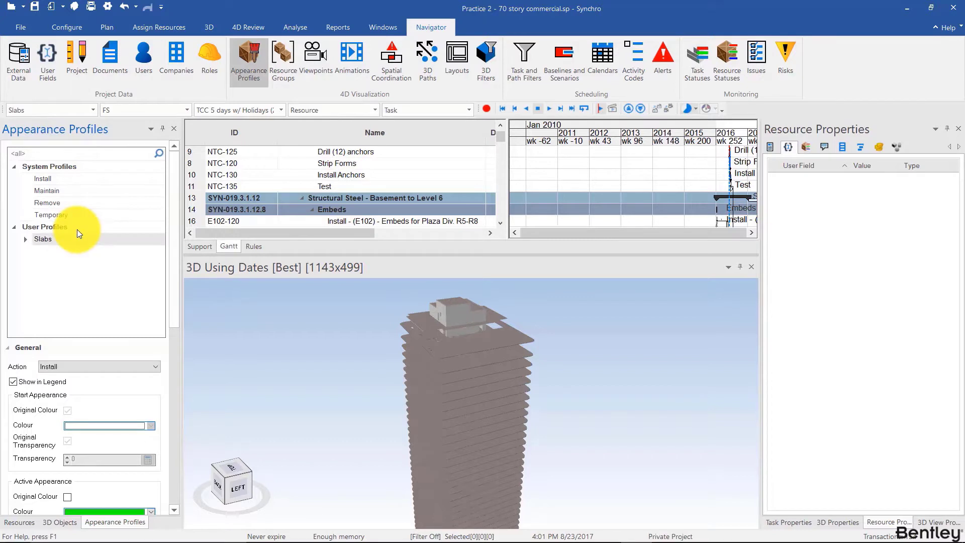
# Set the active appearance colour of the Slabs profile to light blue
pyautogui.scroll(-2, 74, 411)
pyautogui.scroll(-3, 85, 407)
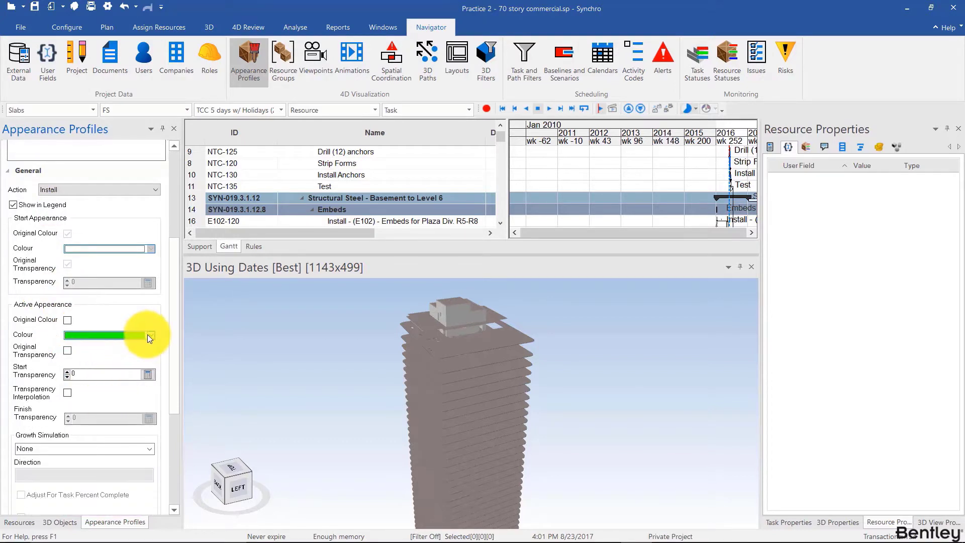
pyautogui.click(150, 336)
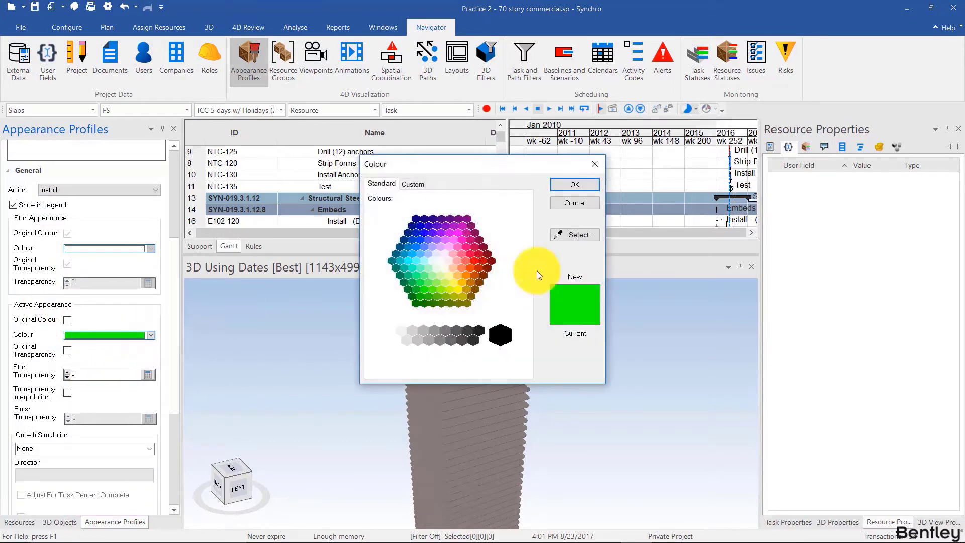
pyautogui.click(576, 185)
# Set the growth simulation of the Slabs profile to Left - Right
pyautogui.scroll(-1, 52, 394)
pyautogui.click(142, 417)
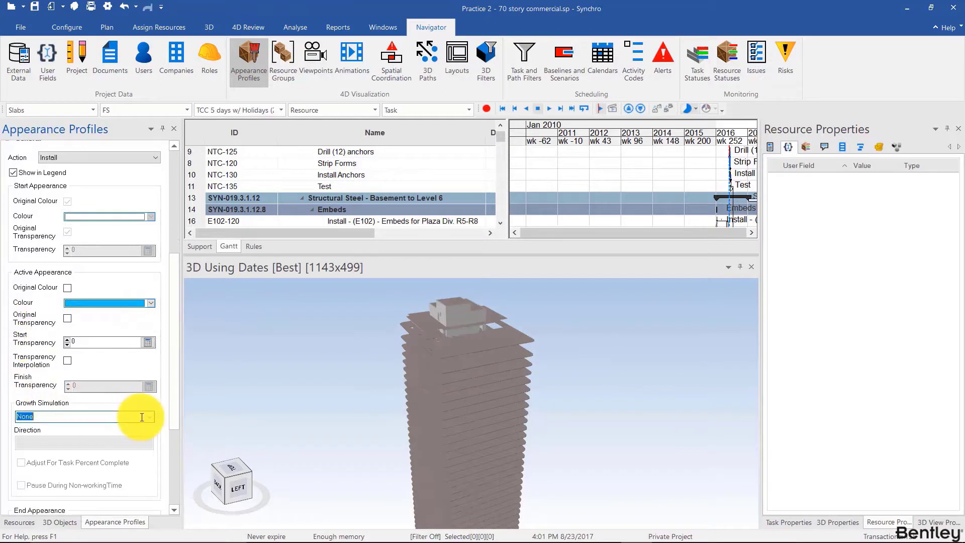
pyautogui.click(147, 416)
pyautogui.click(70, 451)
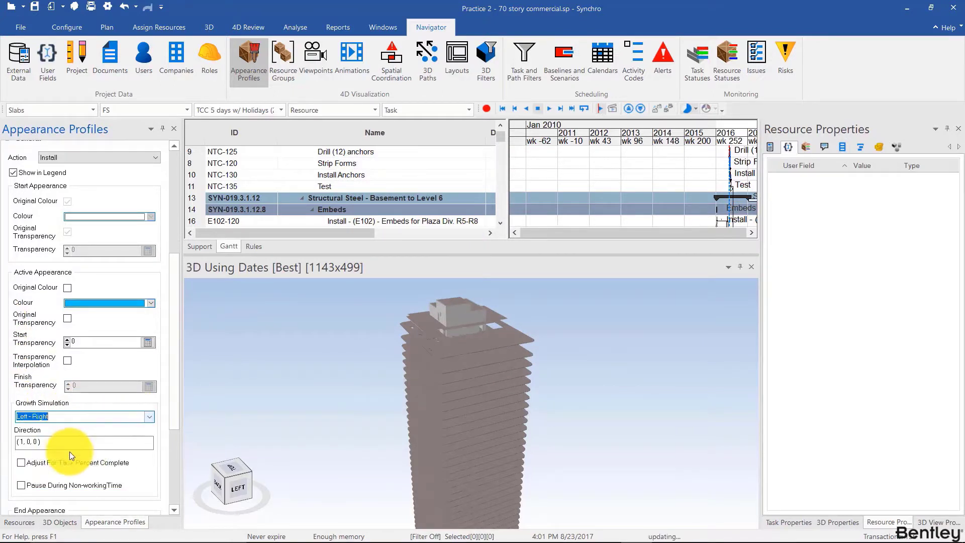
# Select one concrete slab in the tower and inspect its Level user field, widening the value column to read it
pyautogui.scroll(-3, 412, 408)
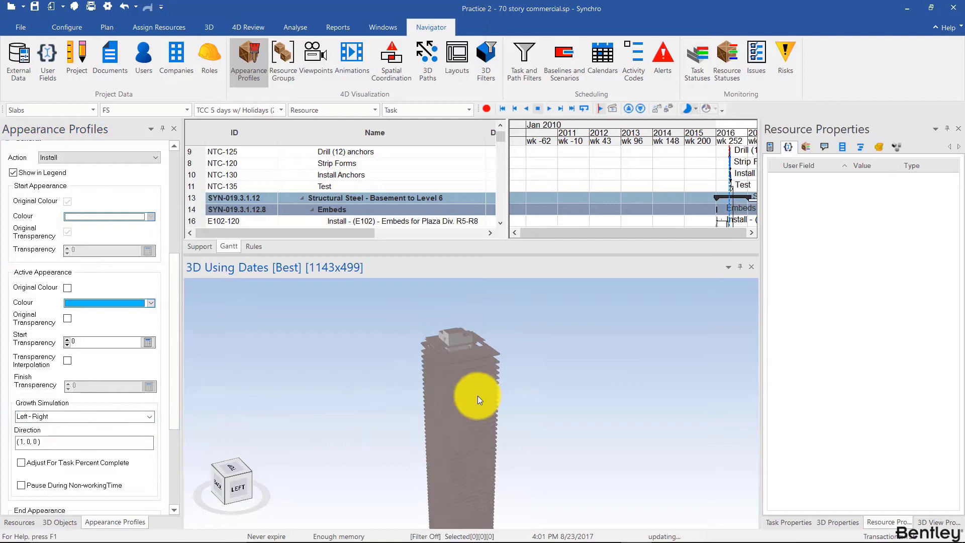
pyautogui.scroll(5, 494, 391)
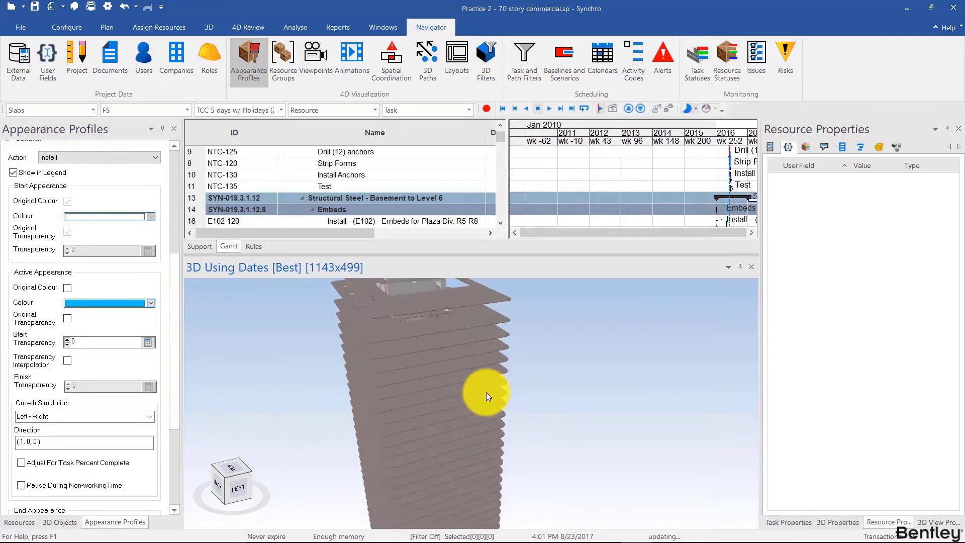
pyautogui.click(499, 394)
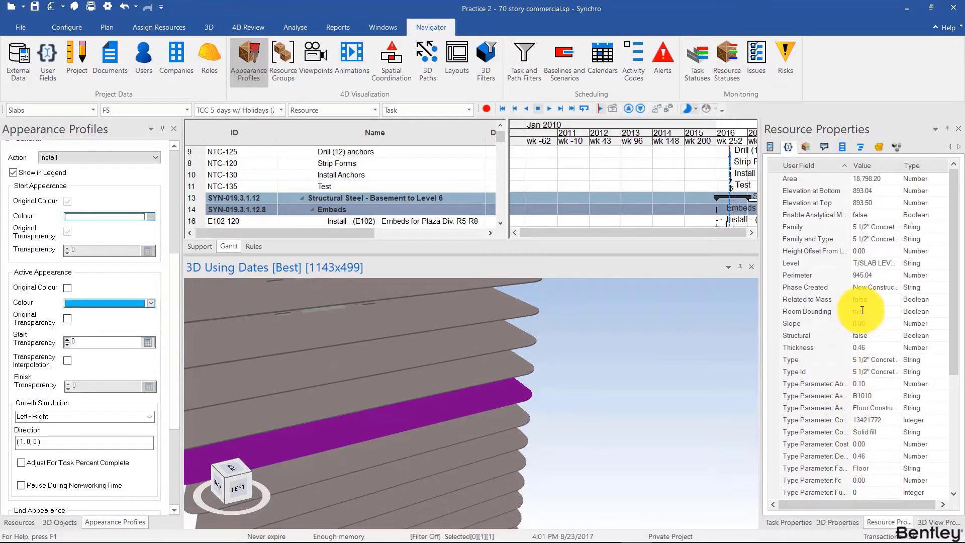
pyautogui.scroll(-1, 862, 201)
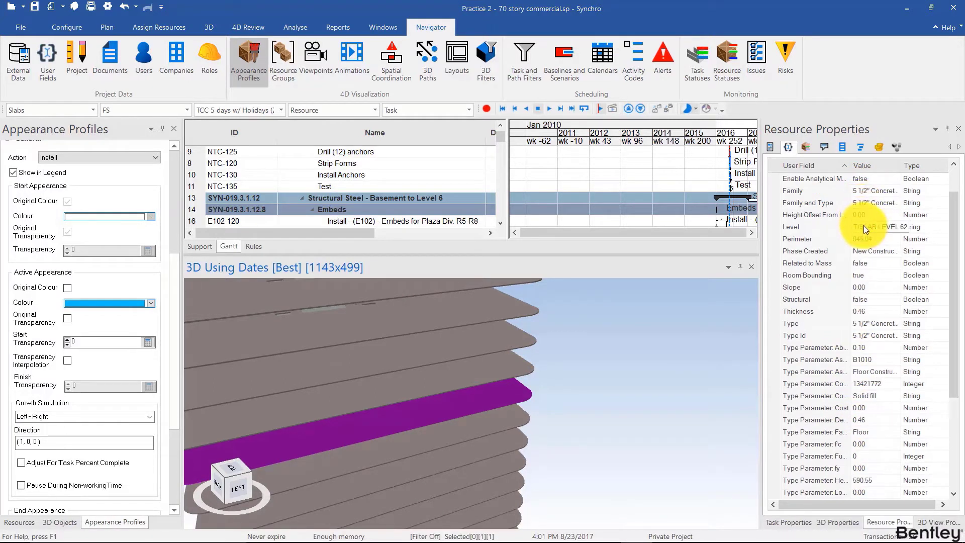
pyautogui.click(797, 226)
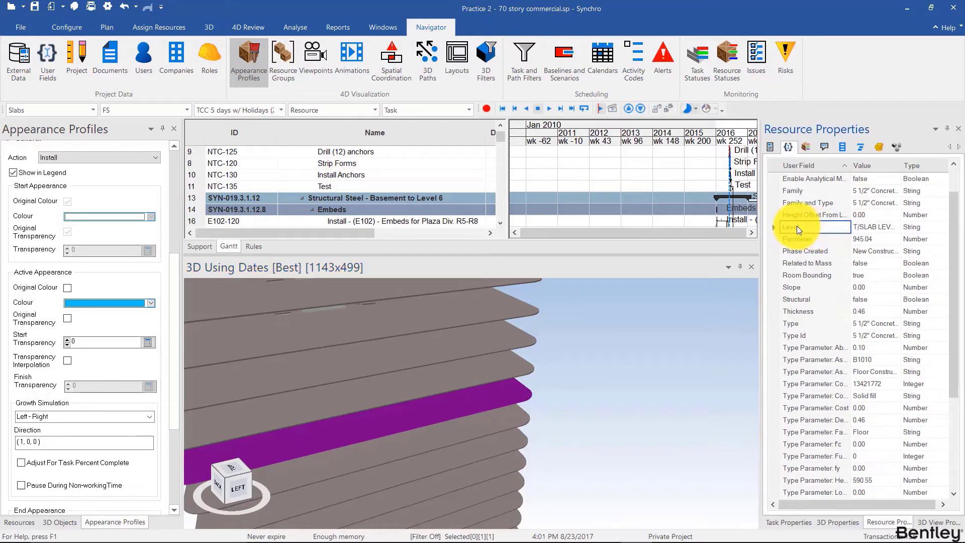
pyautogui.moveTo(899, 165); pyautogui.dragTo(923, 166)
pyautogui.doubleClick(903, 226)
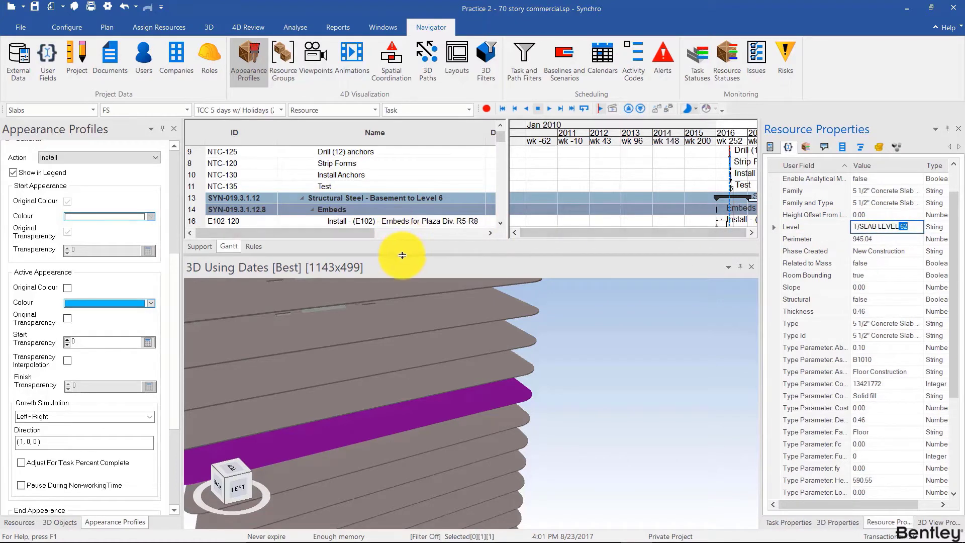
# Enlarge the Gantt area and collapse the whole task hierarchy
pyautogui.moveTo(401, 255); pyautogui.dragTo(397, 302)
pyautogui.rightClick(326, 176)
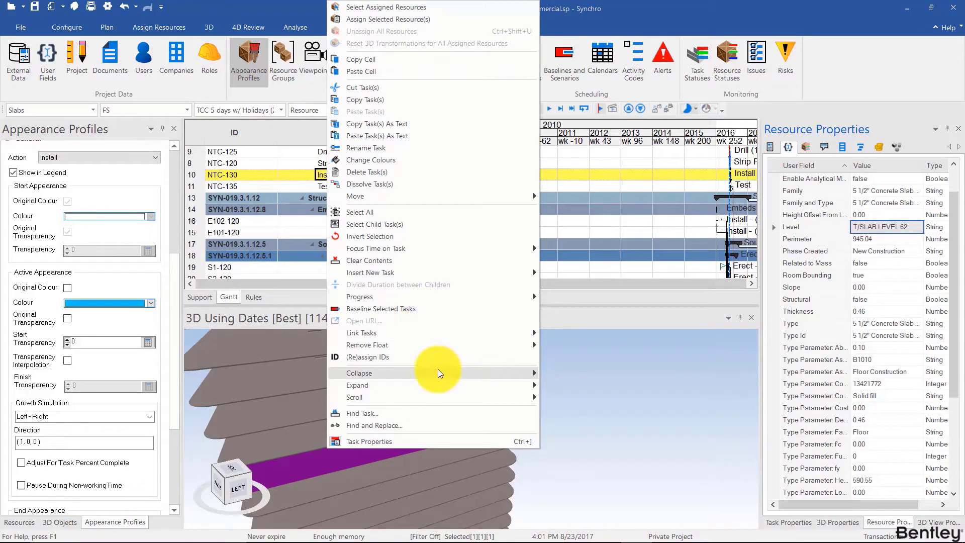
pyautogui.moveTo(438, 371)
pyautogui.click(558, 373)
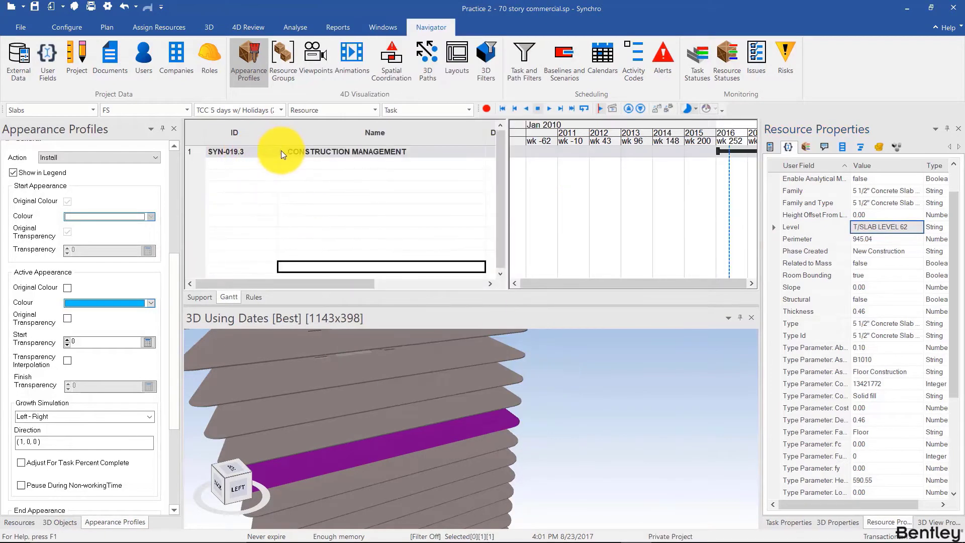
# Expand the construction tasks down to the individual activities under Concrete, Concrete on Deck
pyautogui.click(290, 163)
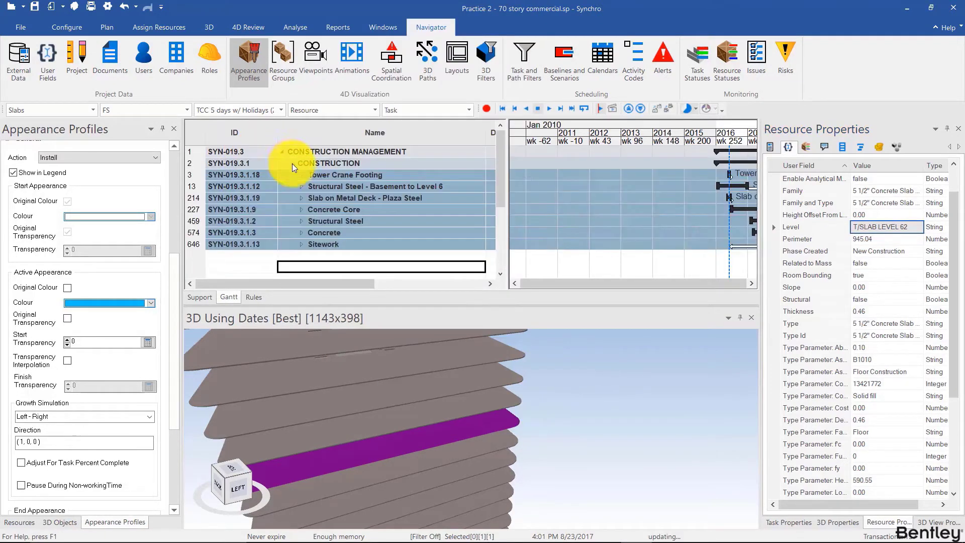
pyautogui.click(325, 210)
pyautogui.click(317, 234)
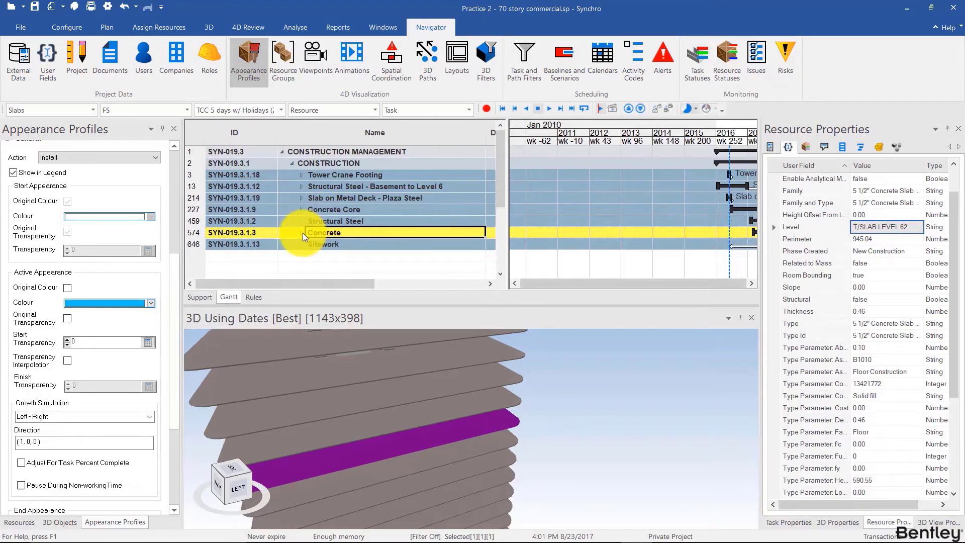
pyautogui.click(298, 233)
pyautogui.click(300, 233)
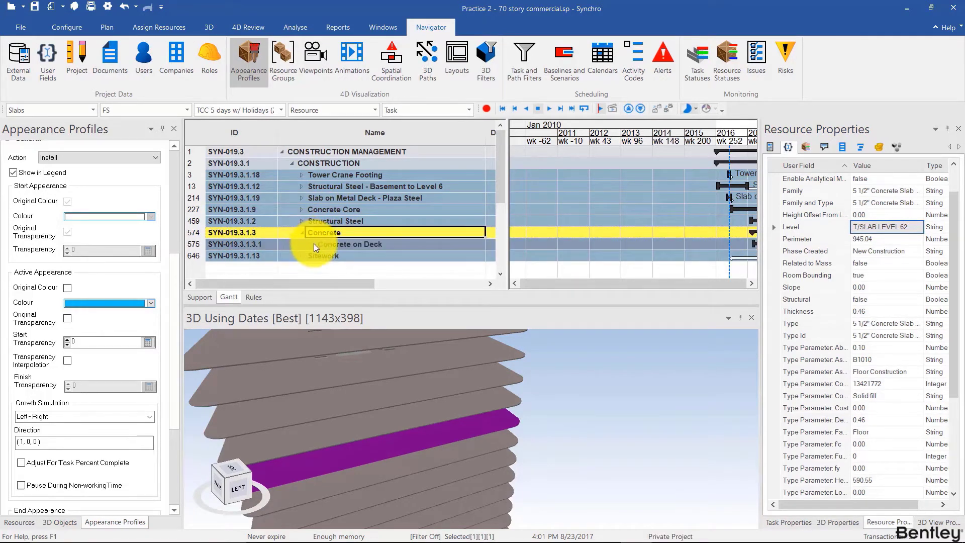
pyautogui.click(313, 244)
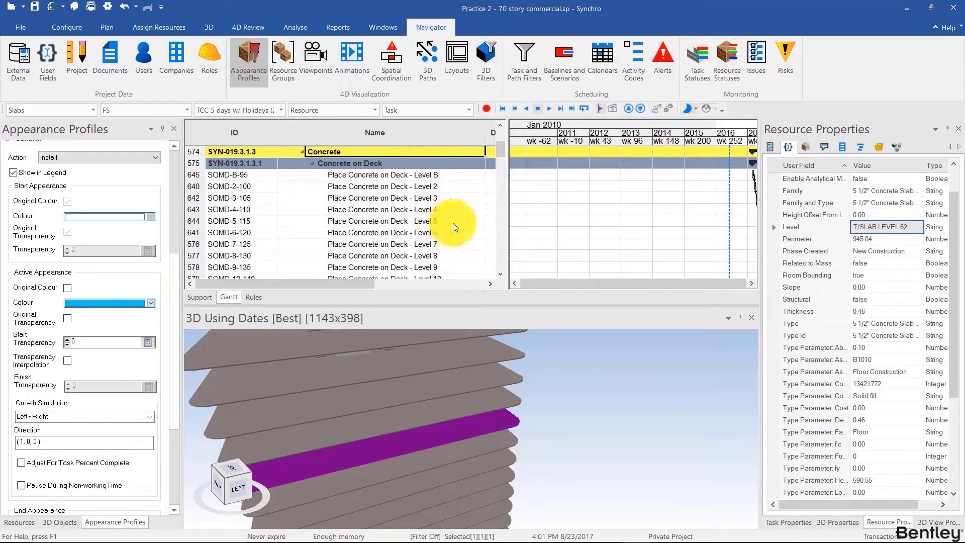
# Select all Place Concrete on Deck tasks from Level 4 through Level 70/71 Roof
pyautogui.click(233, 214)
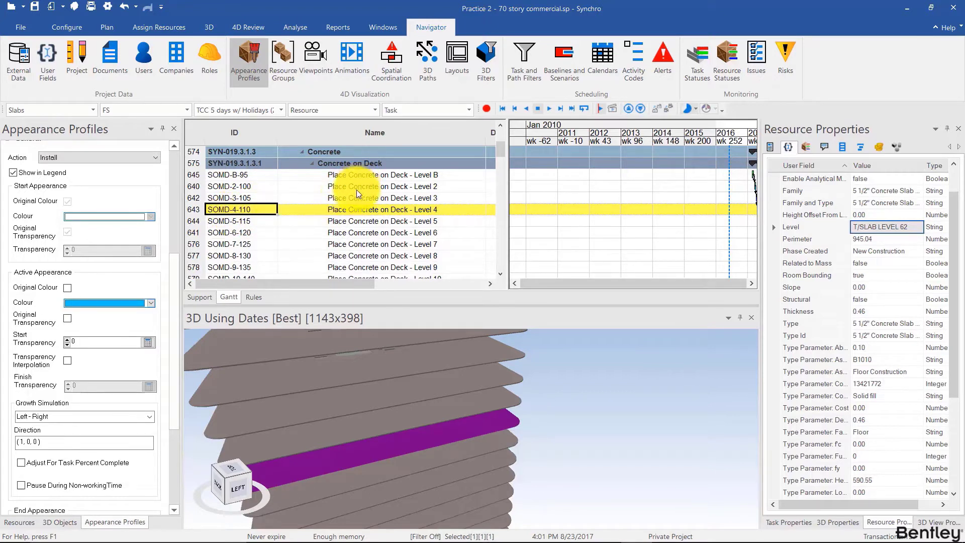
pyautogui.scroll(-2, 356, 196)
pyautogui.scroll(-15, 356, 216)
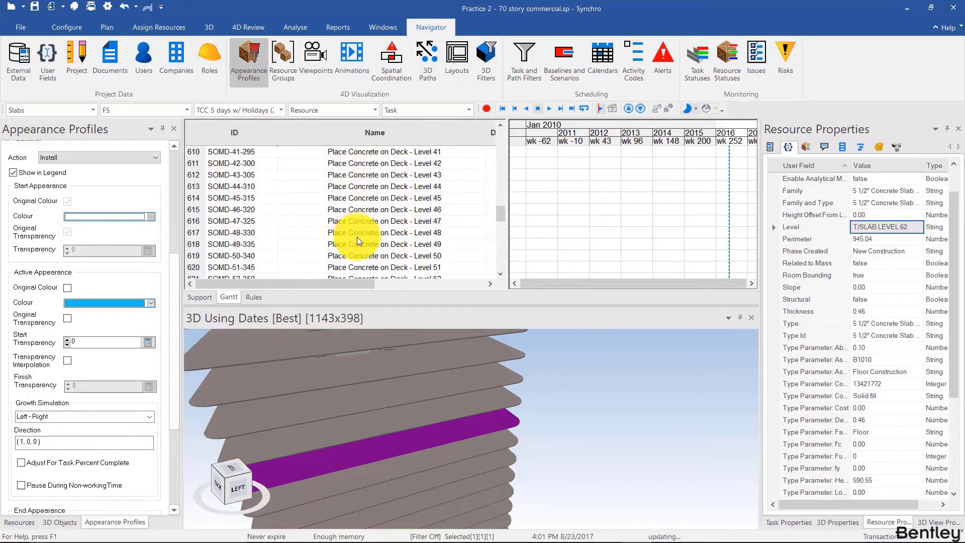
pyautogui.scroll(-6, 361, 238)
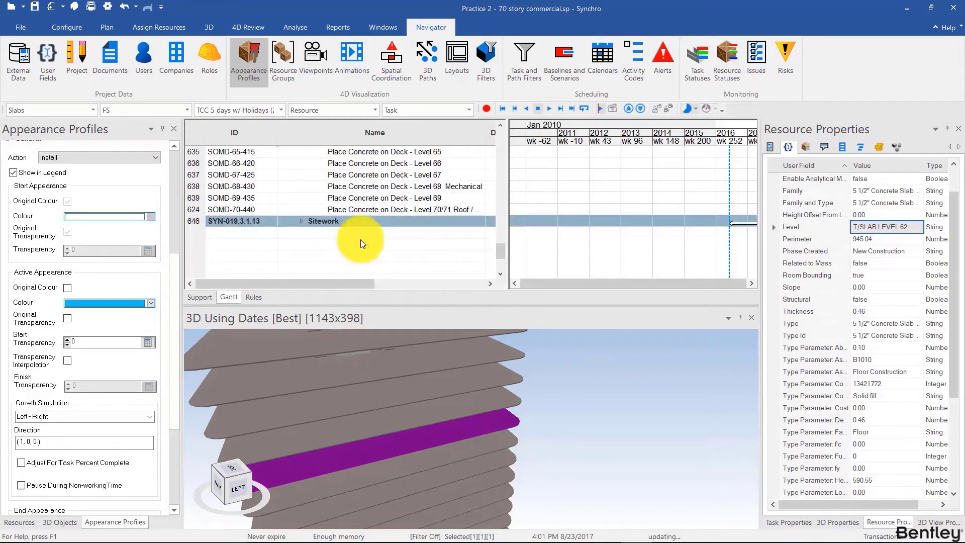
pyautogui.keyDown('shift'); pyautogui.click(373, 209); pyautogui.keyUp('shift')
# Select the tower's matching concrete floor slabs in the 3D model, adding the lower floors to the selection
pyautogui.scroll(-5, 420, 390)
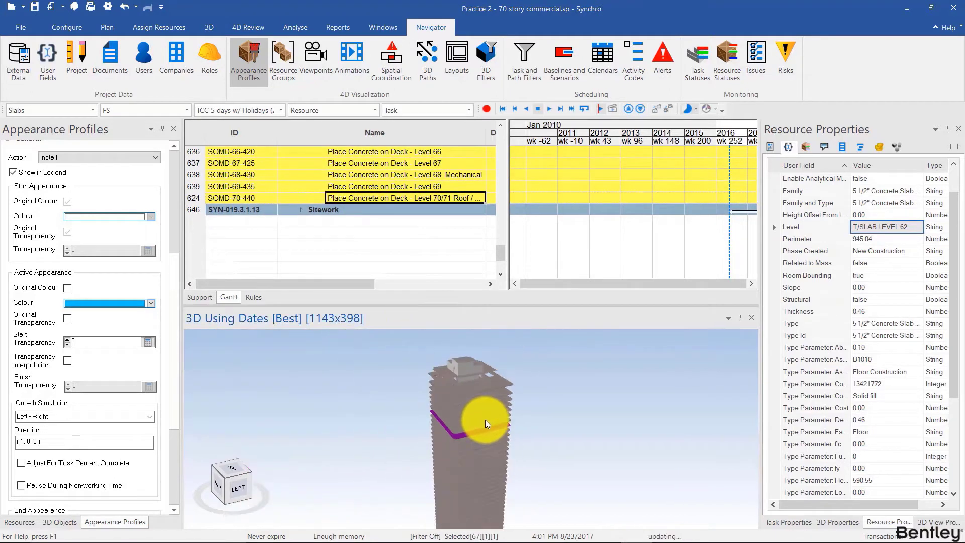
pyautogui.moveTo(484, 420); pyautogui.dragTo(487, 355, button='middle')
pyautogui.scroll(-4, 487, 364)
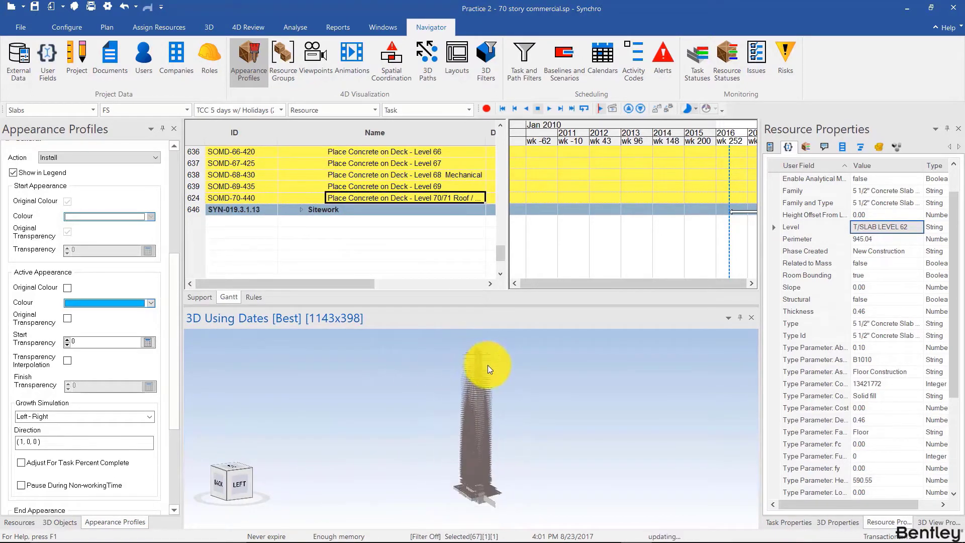
pyautogui.click(485, 470)
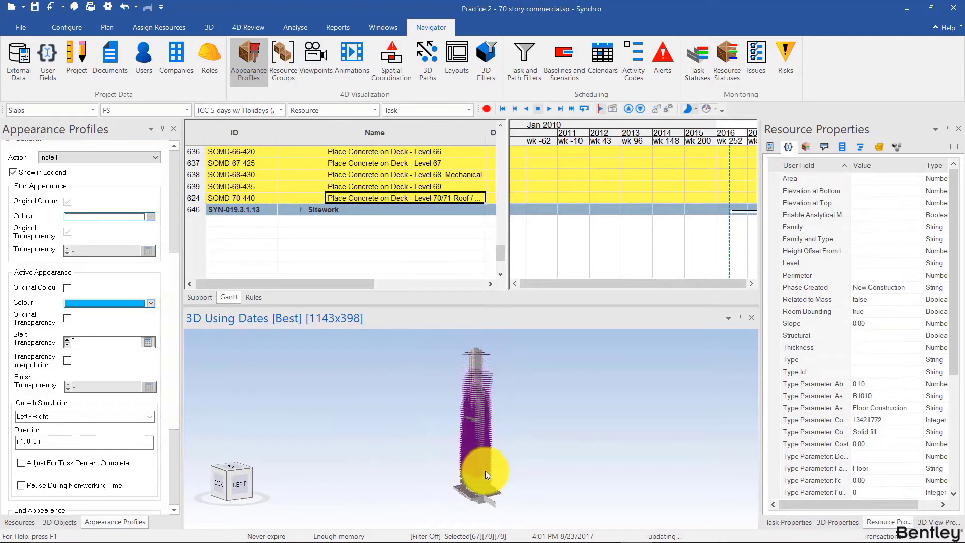
pyautogui.scroll(6, 484, 470)
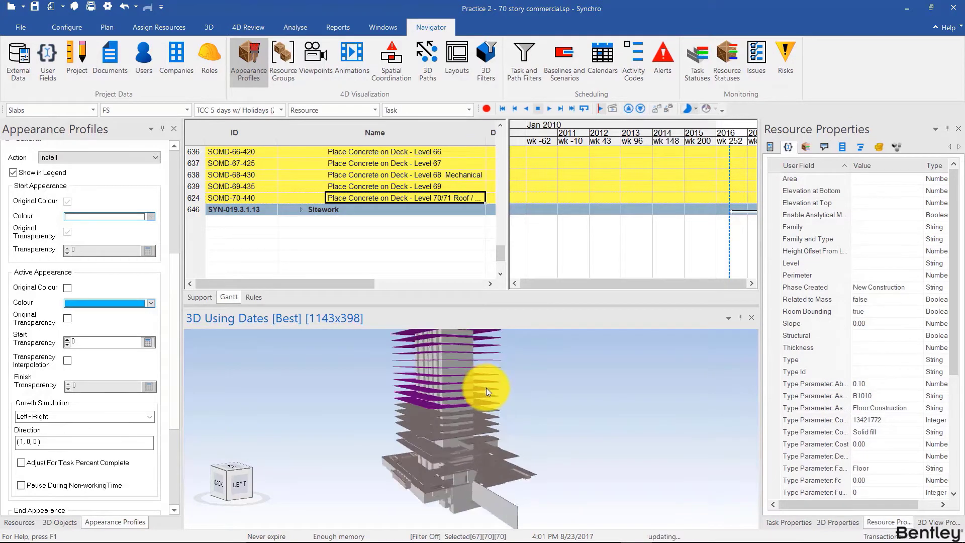
pyautogui.keyDown('ctrl'); pyautogui.click(485, 436); pyautogui.keyUp('ctrl')
pyautogui.moveTo(484, 436); pyautogui.dragTo(447, 389, button='middle')
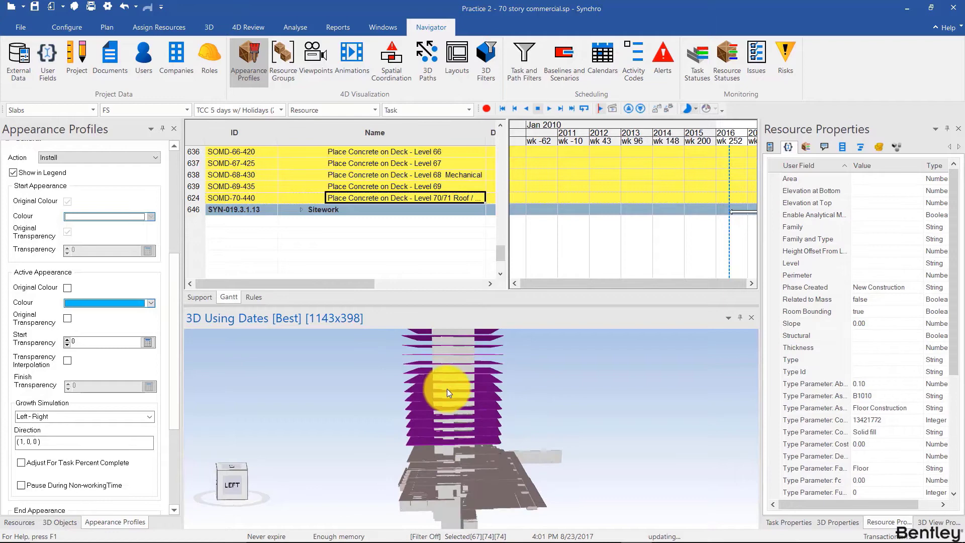
pyautogui.moveTo(447, 388); pyautogui.dragTo(475, 393)
pyautogui.keyDown('ctrl'); pyautogui.click(439, 433); pyautogui.keyUp('ctrl')
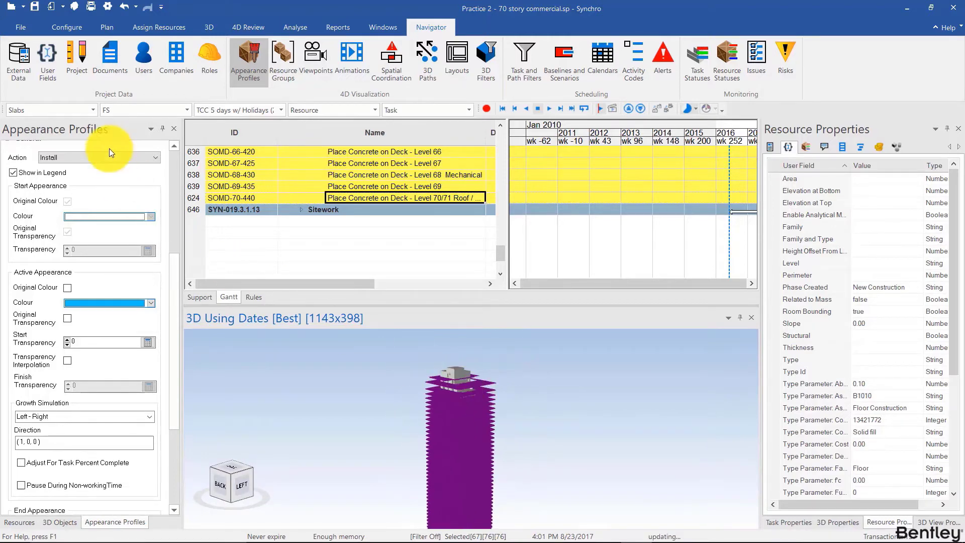
# Open Auto Matching of resources to tasks with the Slabs profile and review the existing rules, keeping Training rule chosen
pyautogui.click(148, 29)
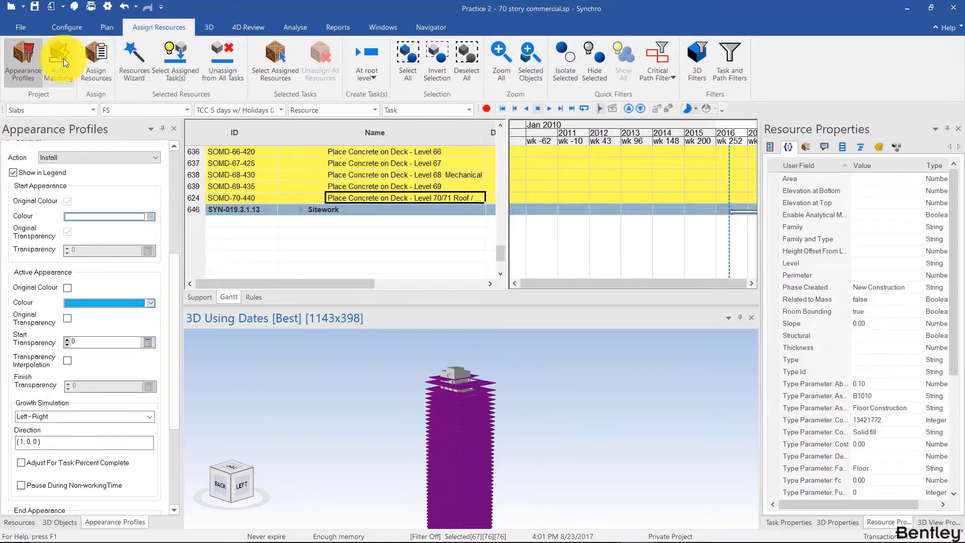
pyautogui.click(63, 59)
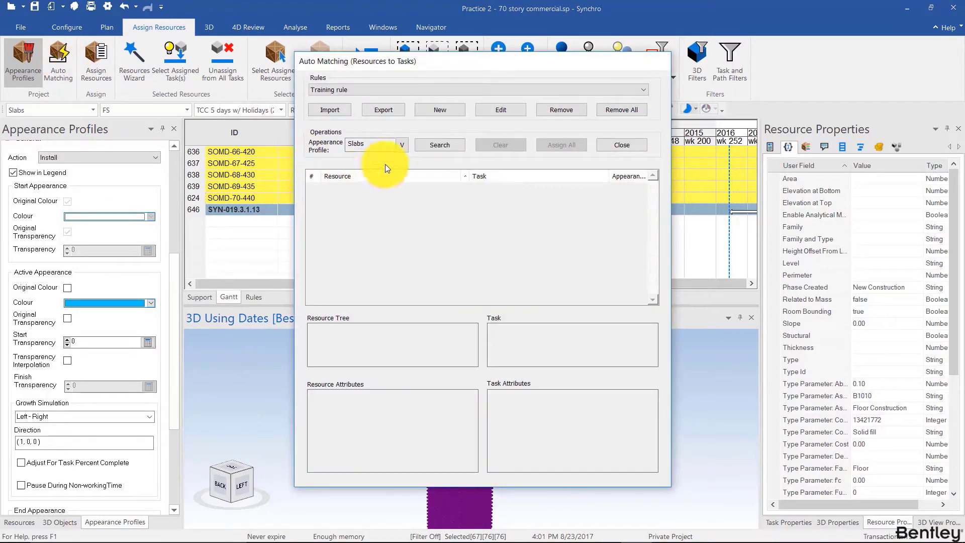
pyautogui.click(363, 144)
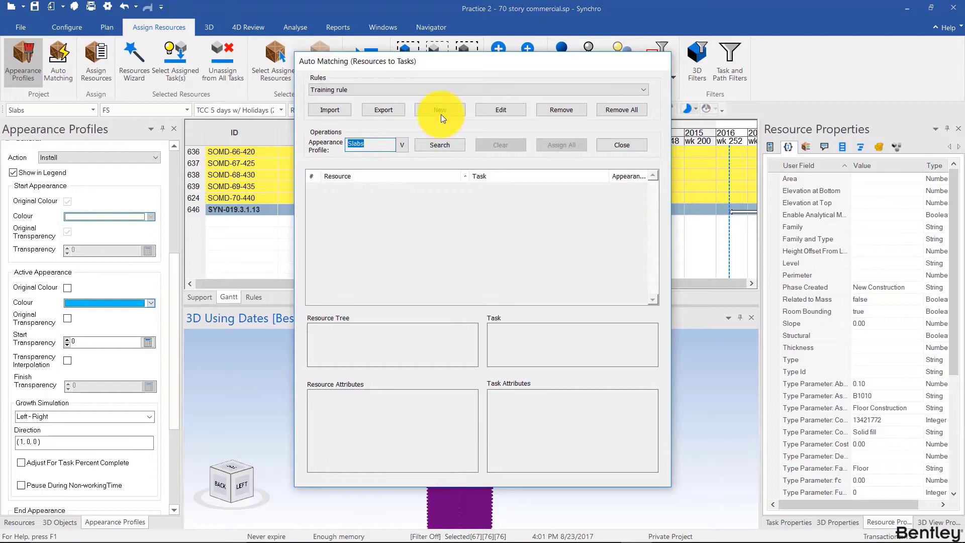
pyautogui.click(459, 92)
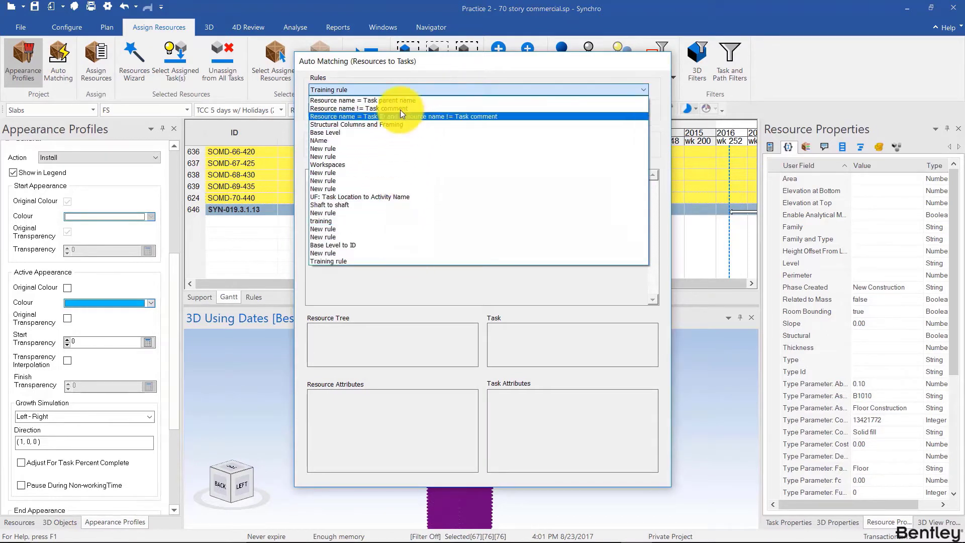
pyautogui.click(405, 89)
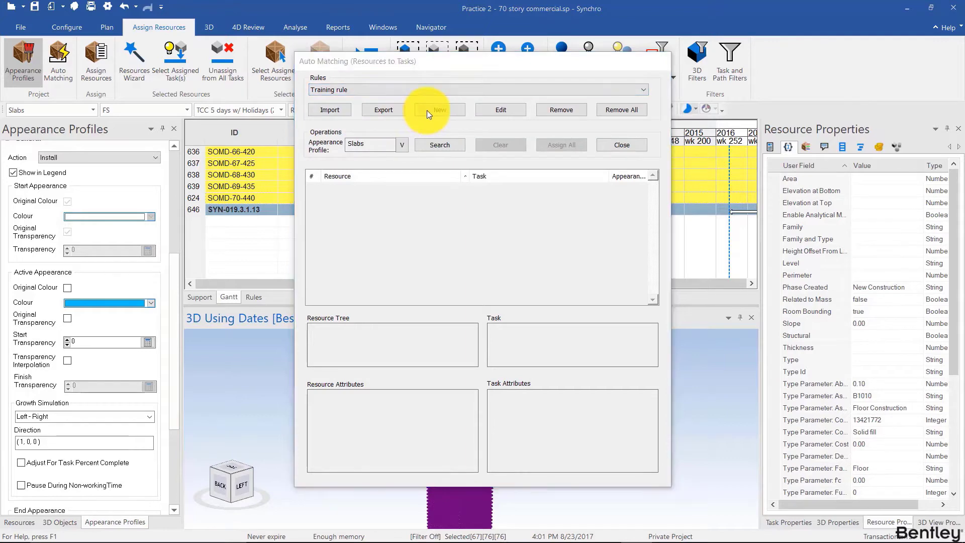
# Create a matching rule named Level to ID, limited to selected resources and selected tasks, with Many-to-Many relations
pyautogui.click(427, 110)
pyautogui.write('Lev')
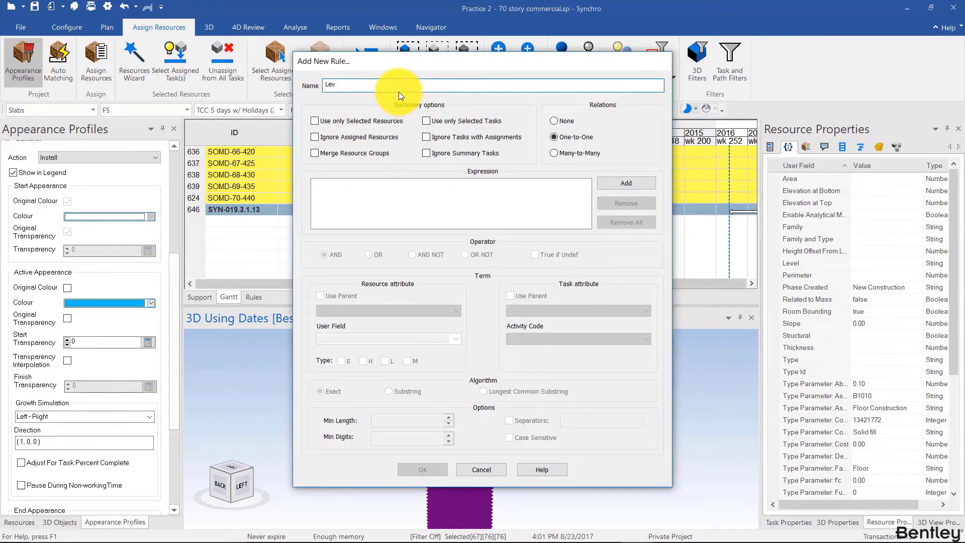
pyautogui.write('el to ID')
pyautogui.click(364, 122)
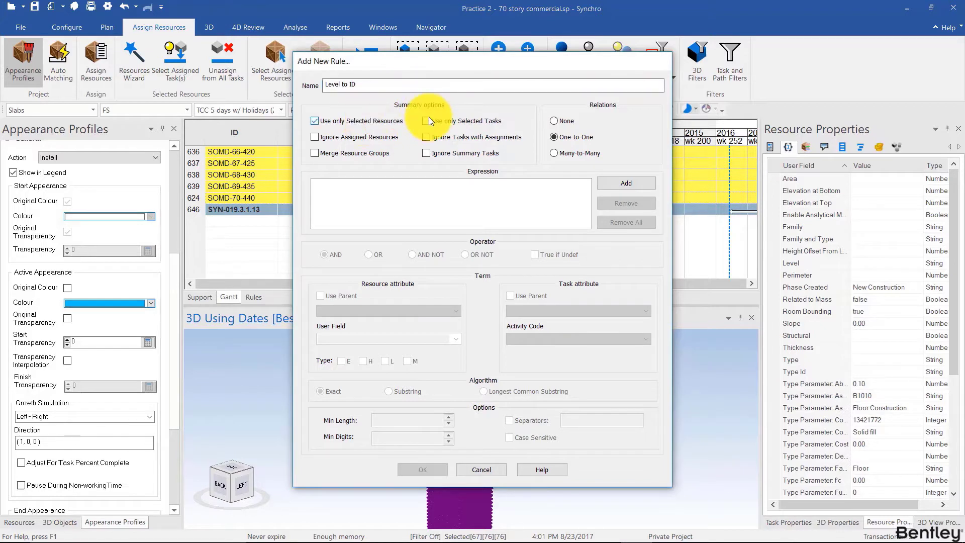
pyautogui.click(429, 117)
pyautogui.click(560, 154)
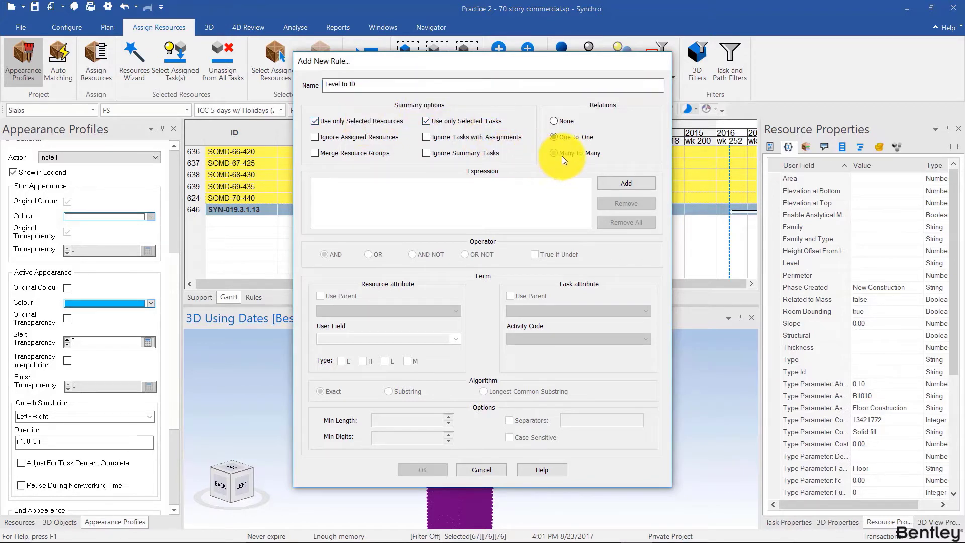
# Add a term to the rule that compares the resource user field Level with the task ID
pyautogui.click(603, 183)
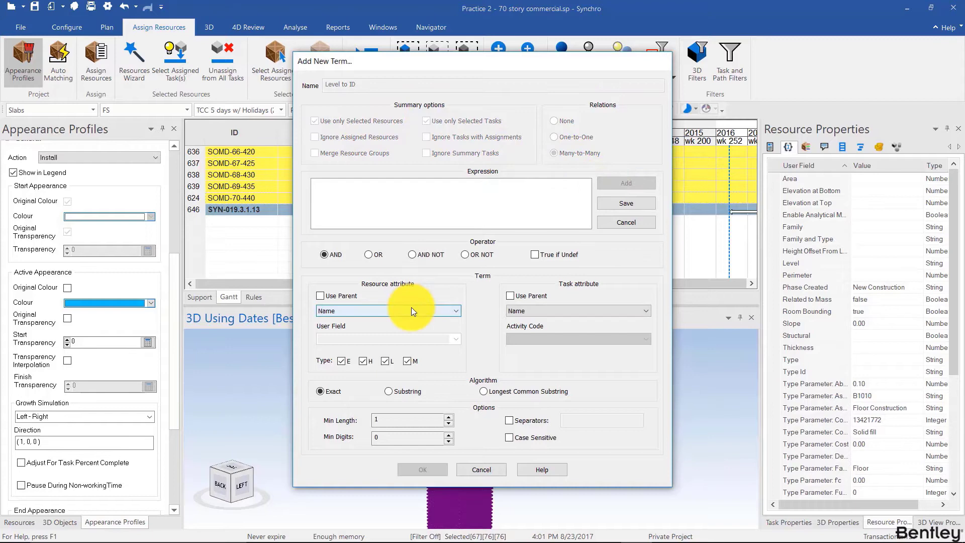
pyautogui.click(409, 310)
pyautogui.click(400, 329)
pyautogui.click(454, 340)
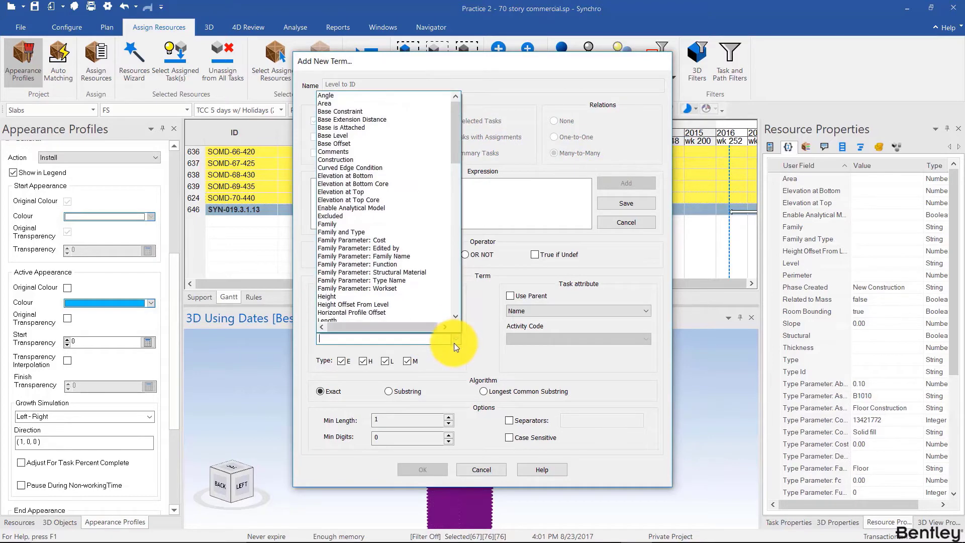
pyautogui.write('level')
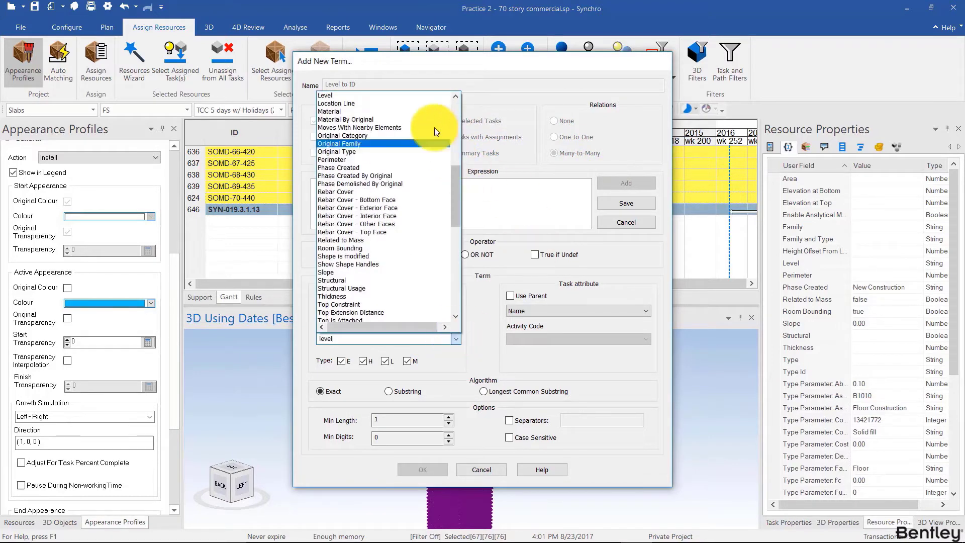
pyautogui.click(421, 94)
pyautogui.click(562, 311)
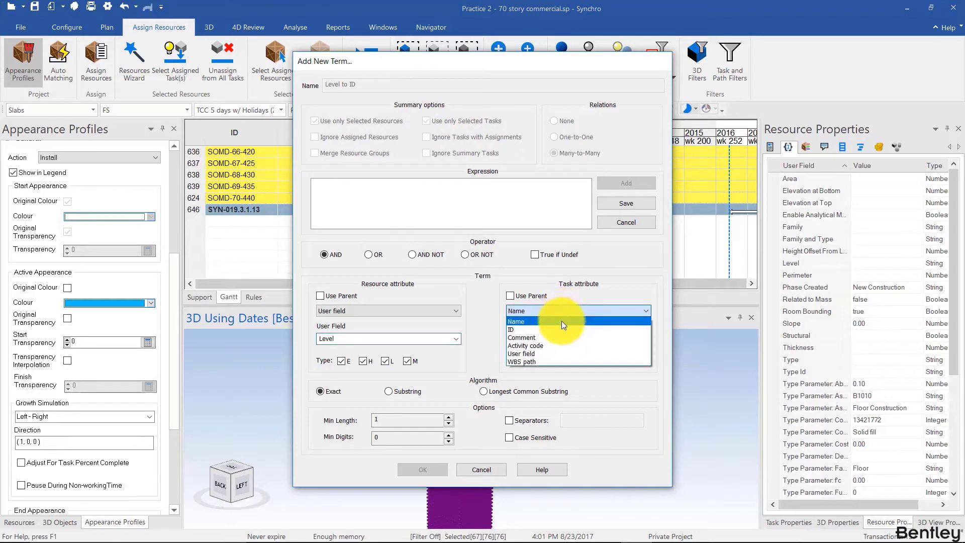
pyautogui.click(561, 329)
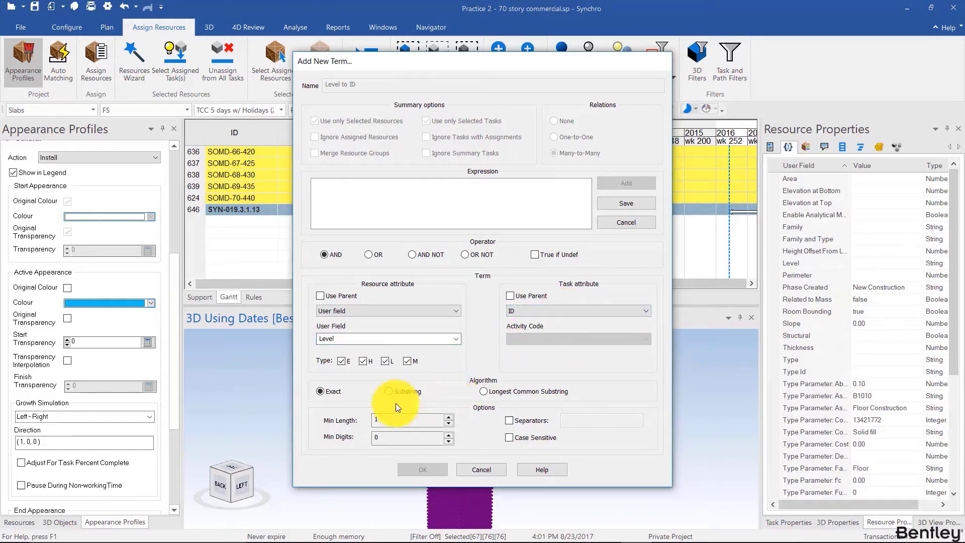
# Use the Exact algorithm with a hyphen separator for the term, then save the term and the rule
pyautogui.click(320, 396)
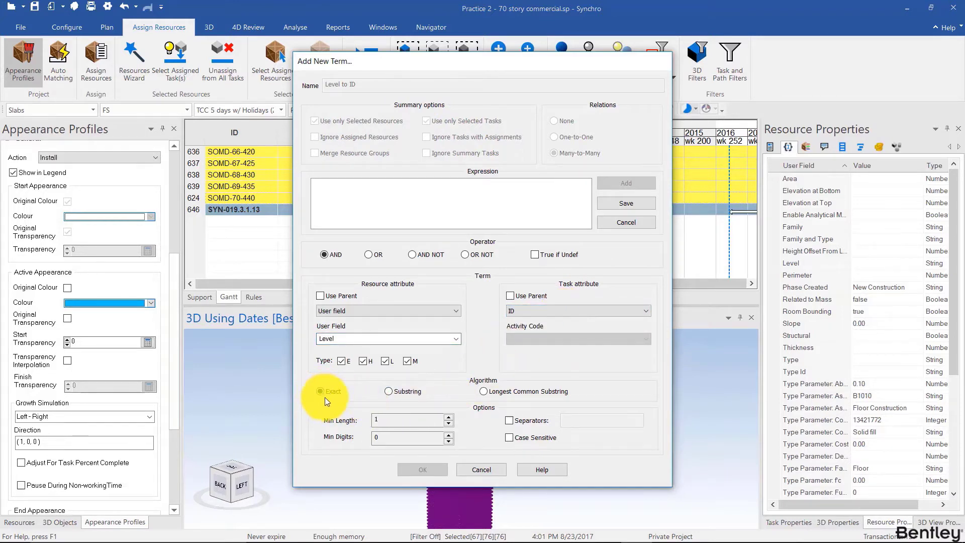
pyautogui.click(508, 421)
pyautogui.click(574, 421)
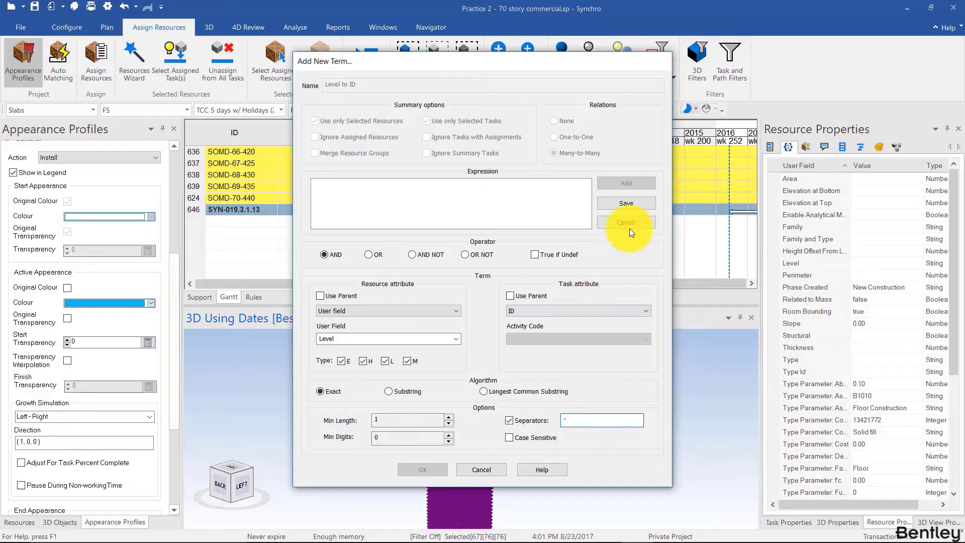
pyautogui.click(616, 202)
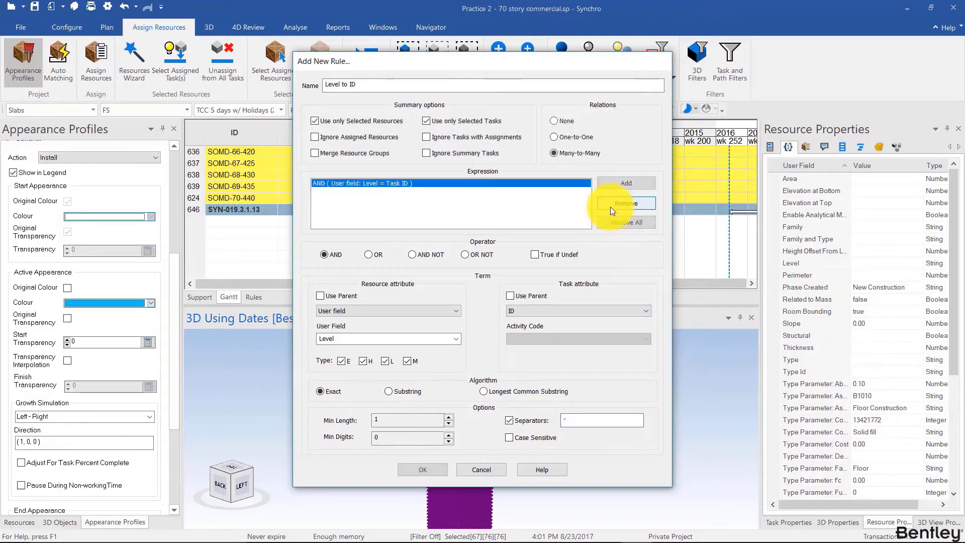
pyautogui.click(435, 469)
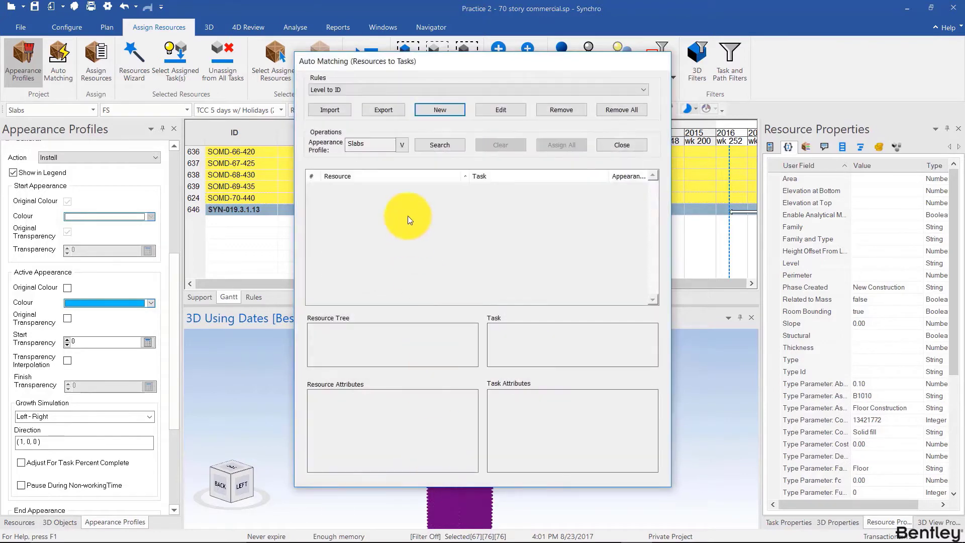
# Search for matches with the Level to ID rule and assign all matched slabs to their tasks with the Slabs profile
pyautogui.click(420, 145)
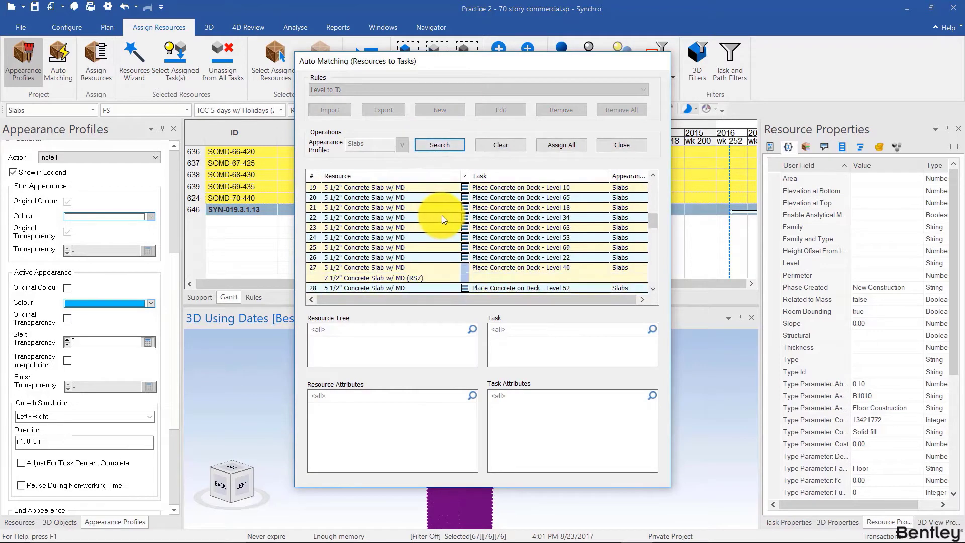
pyautogui.click(549, 147)
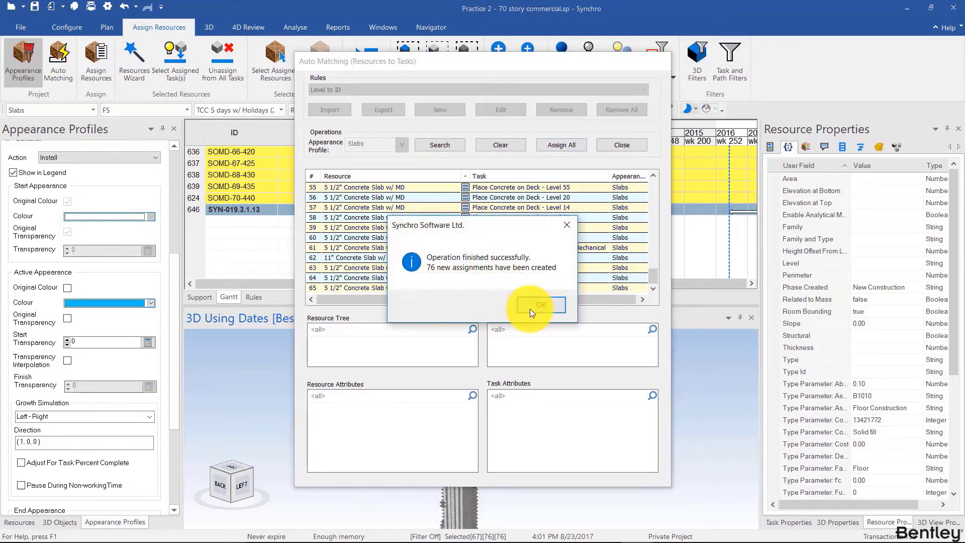
pyautogui.click(530, 307)
# Move the focus date on the Gantt timeline to about early April 2015 and clear the 3D selection
pyautogui.moveTo(657, 212); pyautogui.dragTo(539, 232)
pyautogui.moveTo(644, 138)
pyautogui.mouseDown()
pyautogui.moveTo(674, 140)
pyautogui.moveTo(646, 140)
pyautogui.mouseUp()
pyautogui.click(568, 136)
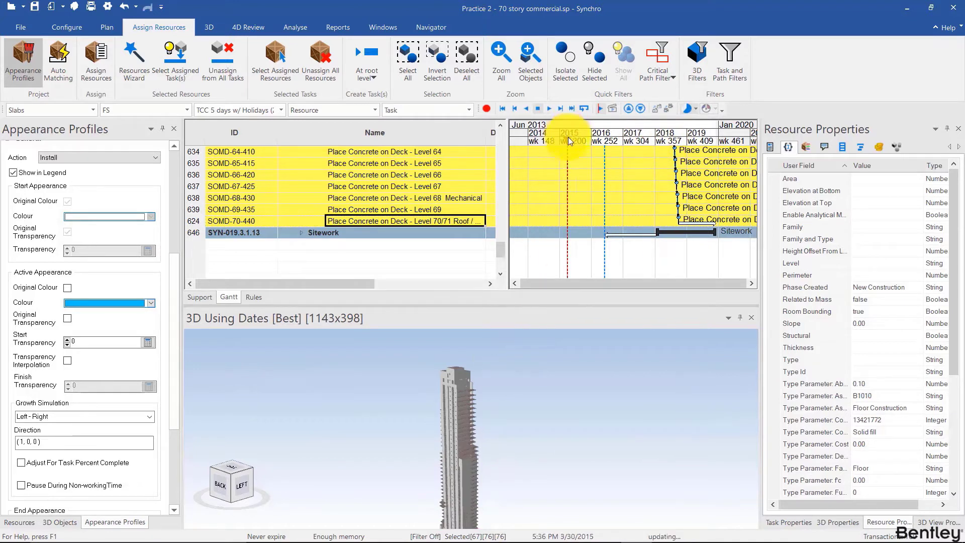
pyautogui.click(492, 370)
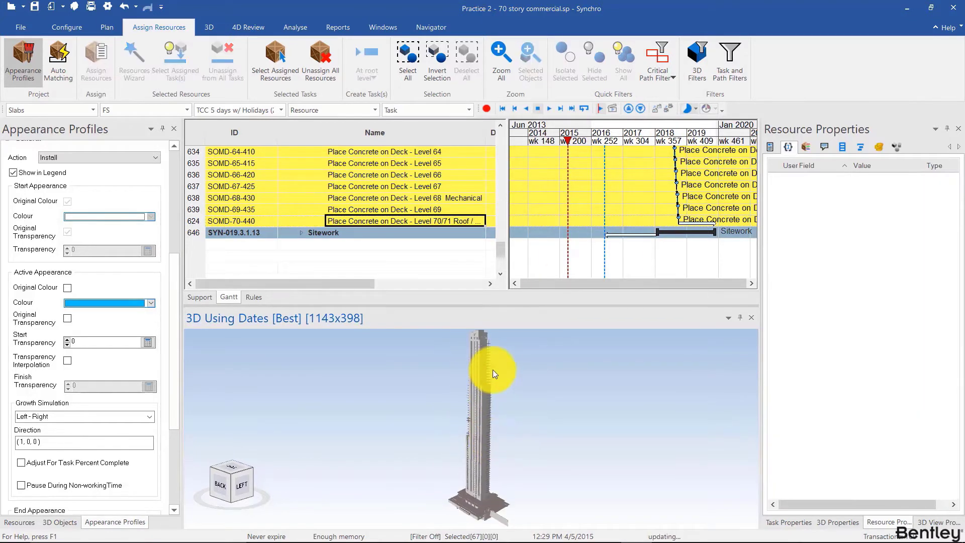
# Select the remaining projecting slabs along the tower's upper right edge, seen from the back
pyautogui.scroll(3, 492, 370)
pyautogui.moveTo(479, 372); pyautogui.dragTo(501, 459, button='middle')
pyautogui.moveTo(500, 459); pyautogui.dragTo(526, 438)
pyautogui.moveTo(527, 438); pyautogui.dragTo(528, 419, button='middle')
pyautogui.moveTo(503, 483); pyautogui.dragTo(504, 494)
pyautogui.moveTo(505, 494); pyautogui.dragTo(475, 434, button='middle')
pyautogui.scroll(3, 476, 430)
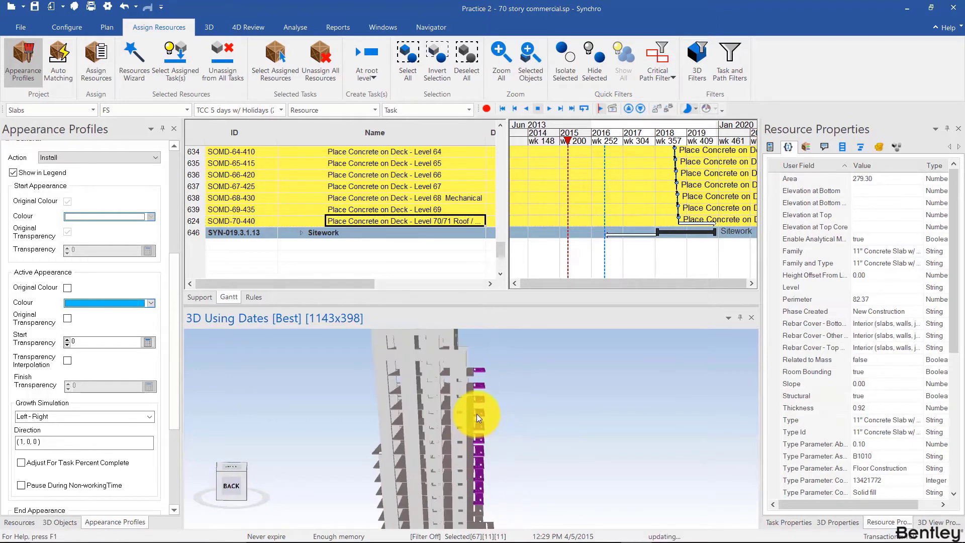
pyautogui.keyDown('ctrl'); pyautogui.moveTo(482, 362); pyautogui.dragTo(472, 458); pyautogui.keyUp('ctrl')
pyautogui.moveTo(464, 449); pyautogui.dragTo(462, 439, button='middle')
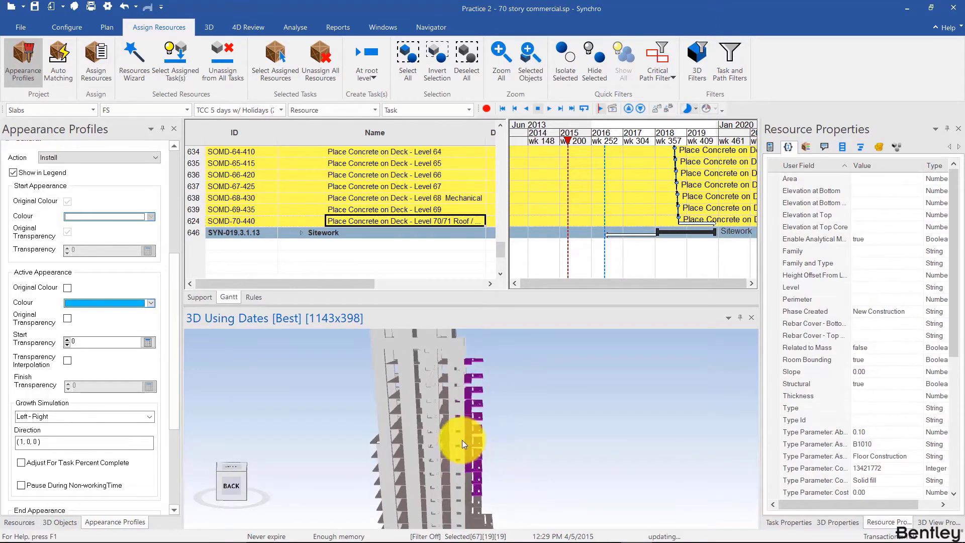
# Switch the 3D view to isometric projection and face the tower squarely from the back
pyautogui.rightClick(460, 414)
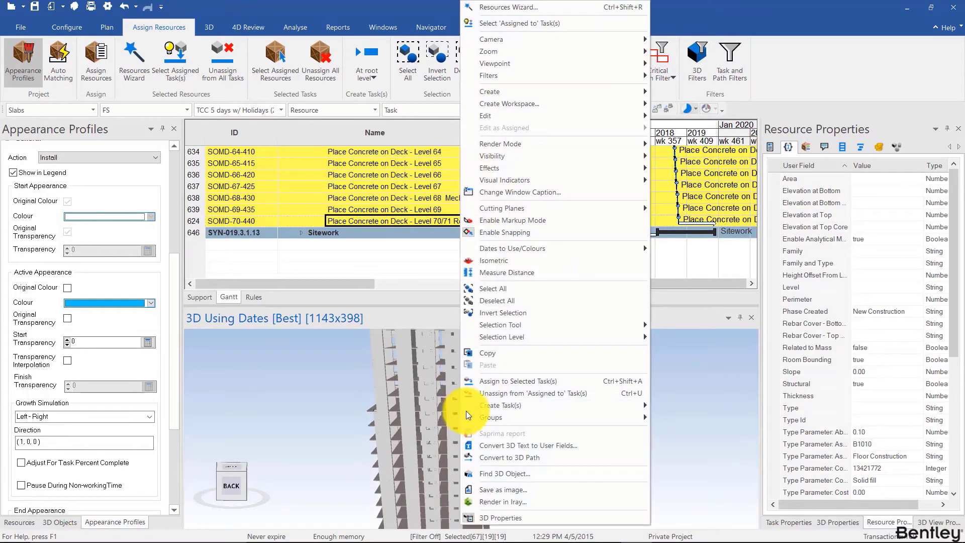
pyautogui.click(486, 260)
pyautogui.click(231, 486)
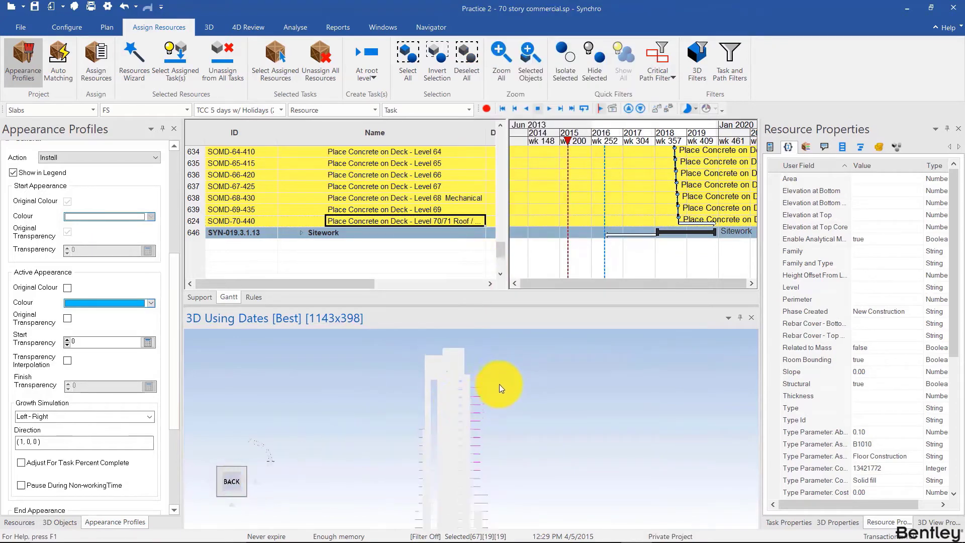
# Add the upper and middle floor slabs projecting from both side edges of the tower to the selection
pyautogui.keyDown('ctrl'); pyautogui.moveTo(498, 384); pyautogui.dragTo(474, 497); pyautogui.keyUp('ctrl')
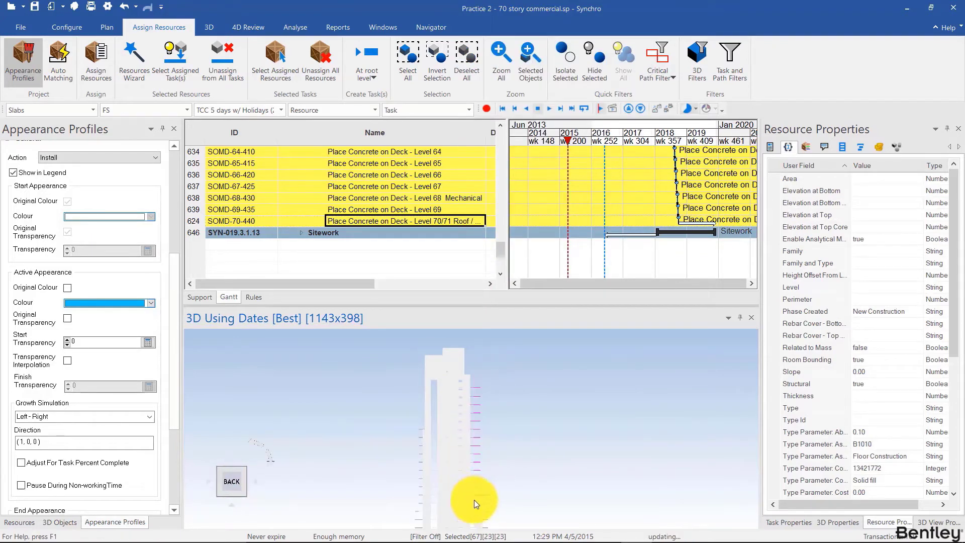
pyautogui.moveTo(418, 418); pyautogui.dragTo(405, 499)
pyautogui.scroll(2, 423, 445)
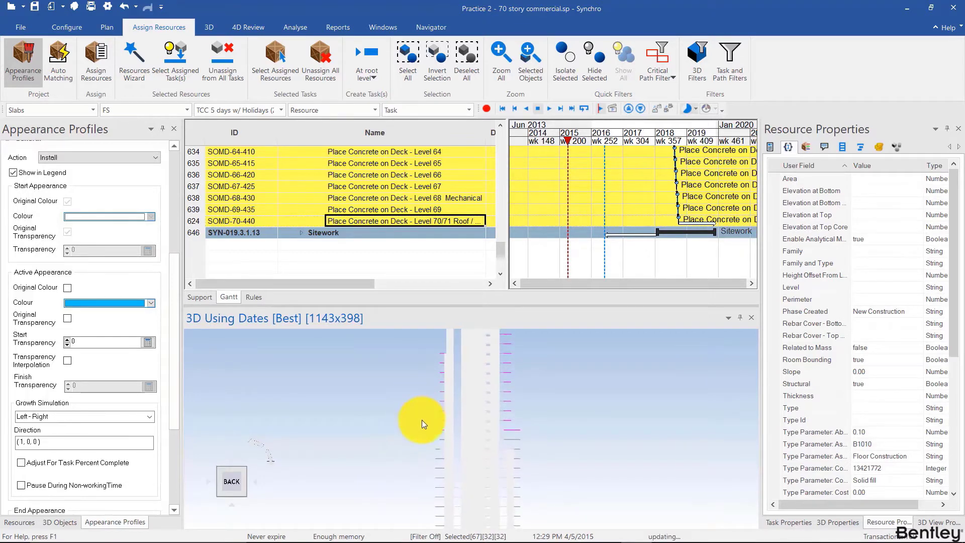
pyautogui.moveTo(421, 420); pyautogui.dragTo(438, 411)
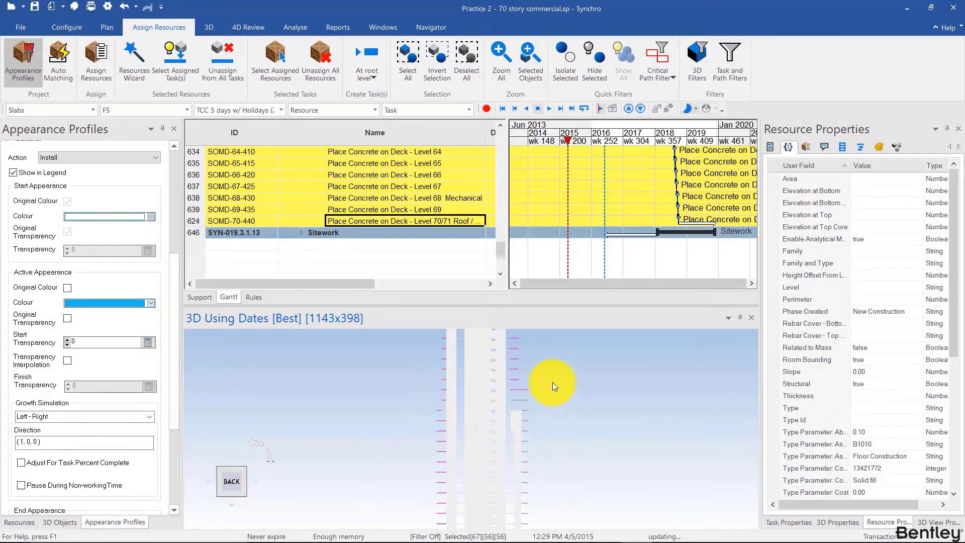
pyautogui.click(509, 393)
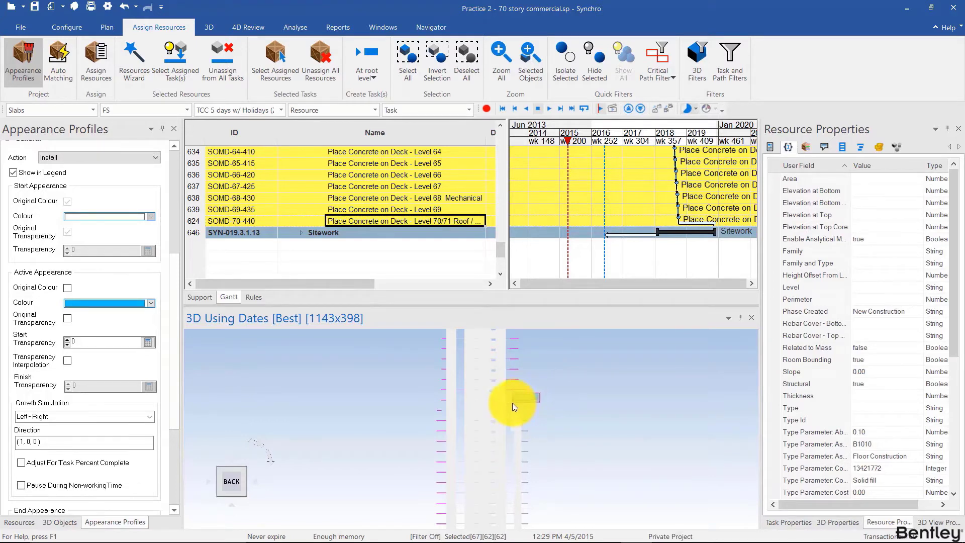
pyautogui.click(523, 509)
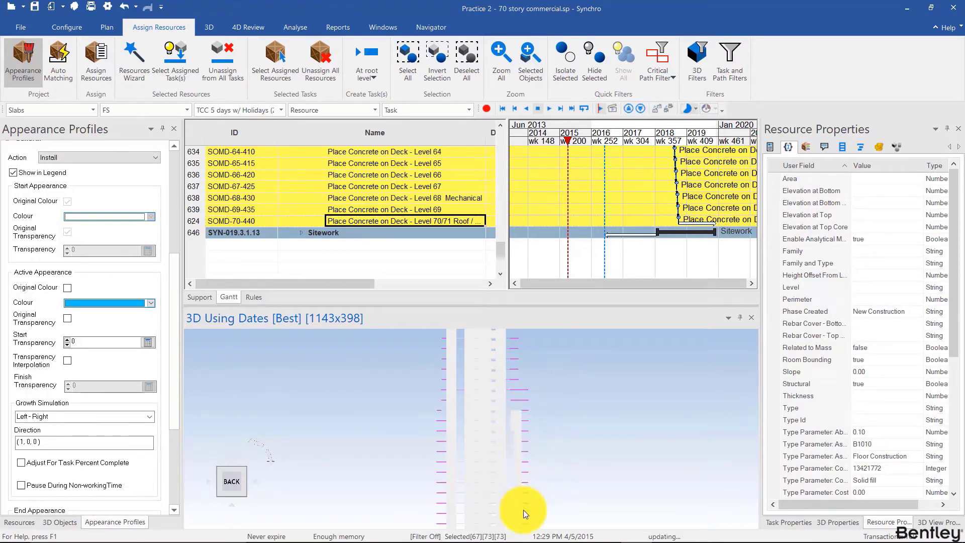
# Add the lower floor slabs on both side edges to the selection and turn isometric projection off
pyautogui.moveTo(523, 509); pyautogui.dragTo(496, 380, button='middle')
pyautogui.moveTo(518, 385); pyautogui.dragTo(507, 525)
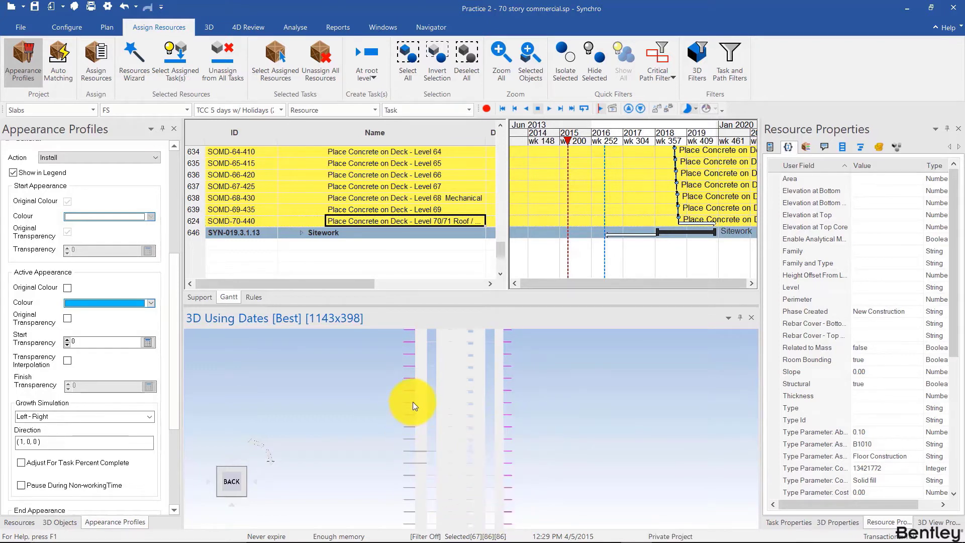
pyautogui.moveTo(412, 405); pyautogui.dragTo(390, 525)
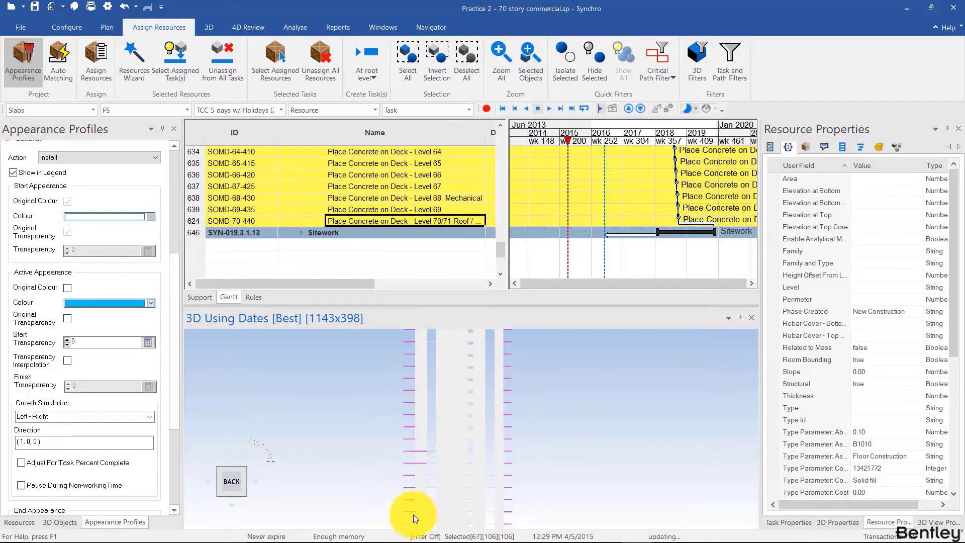
pyautogui.moveTo(450, 512); pyautogui.dragTo(450, 404, button='middle')
pyautogui.moveTo(409, 411); pyautogui.dragTo(392, 432)
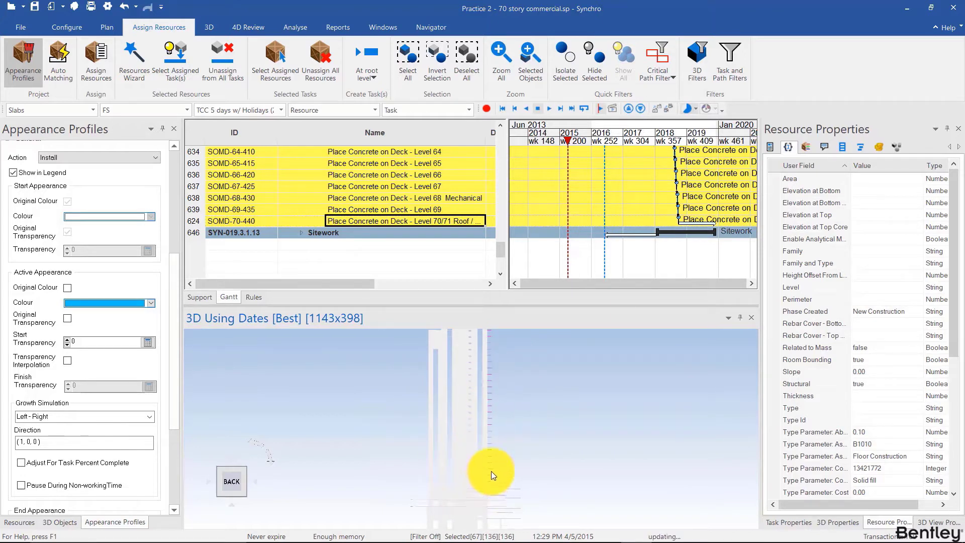
pyautogui.rightClick(465, 413)
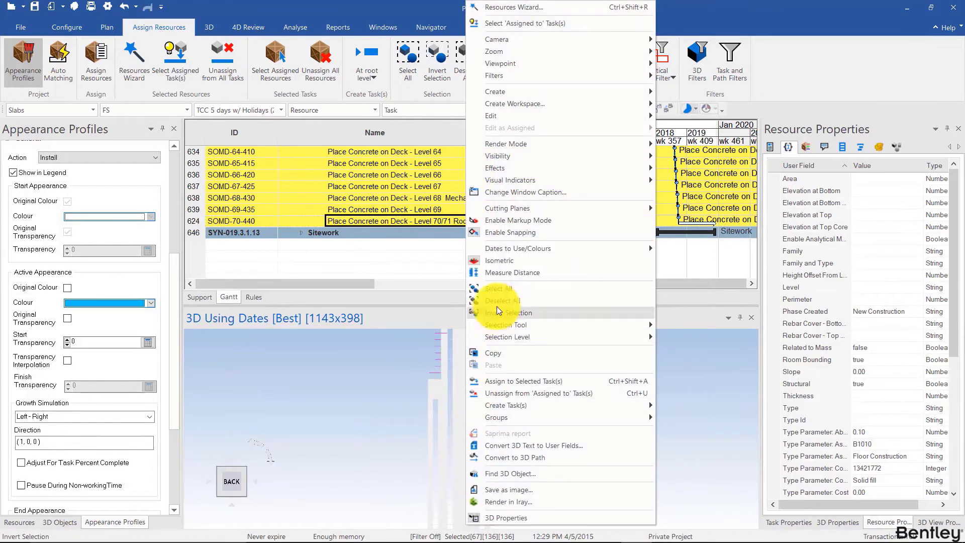
pyautogui.click(500, 258)
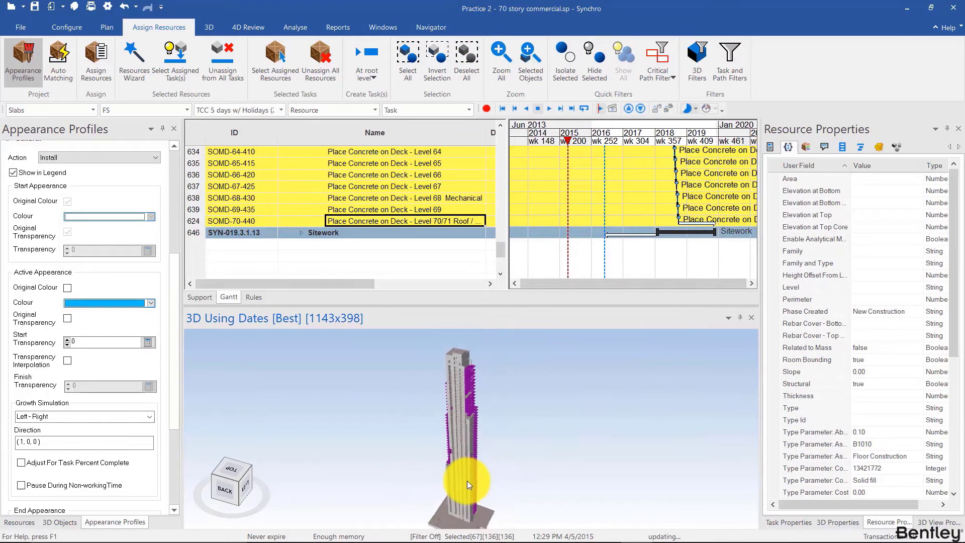
# Auto-match the newly selected slabs with the Level to ID rule and Slabs profile, assigning all matches to the tasks
pyautogui.click(62, 63)
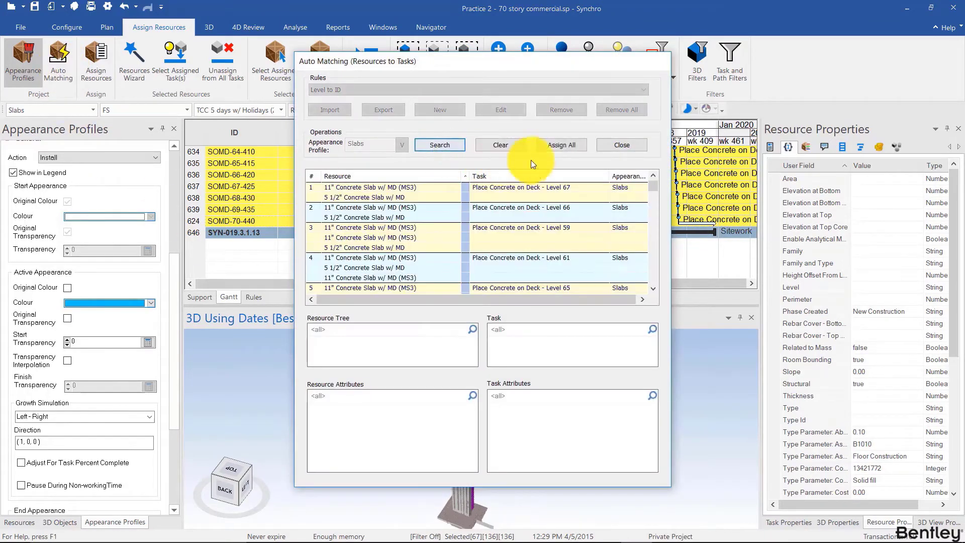
pyautogui.click(559, 145)
pyautogui.click(542, 304)
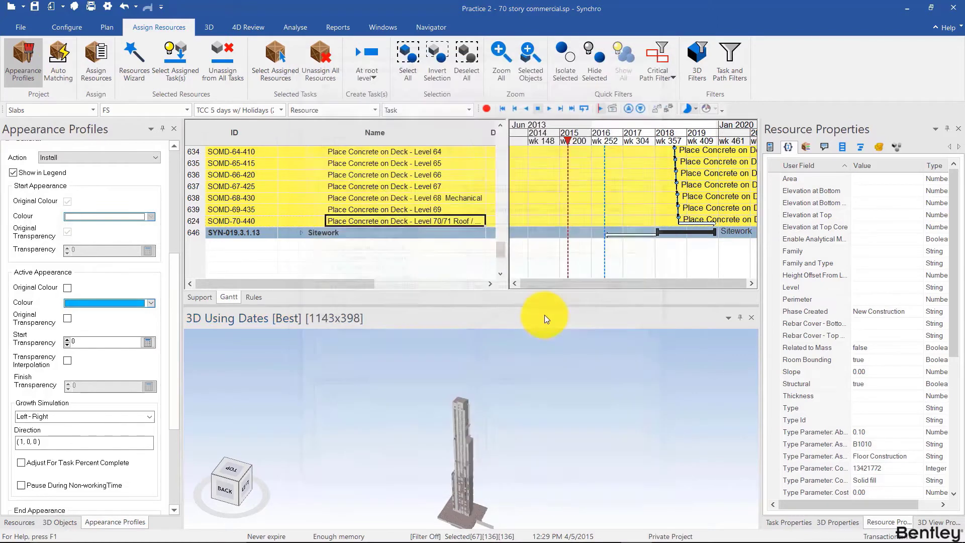
# Clear the previous selection and select the five unassigned concrete slabs on the tower's Left face, around its setback and the floor above
pyautogui.scroll(6, 470, 449)
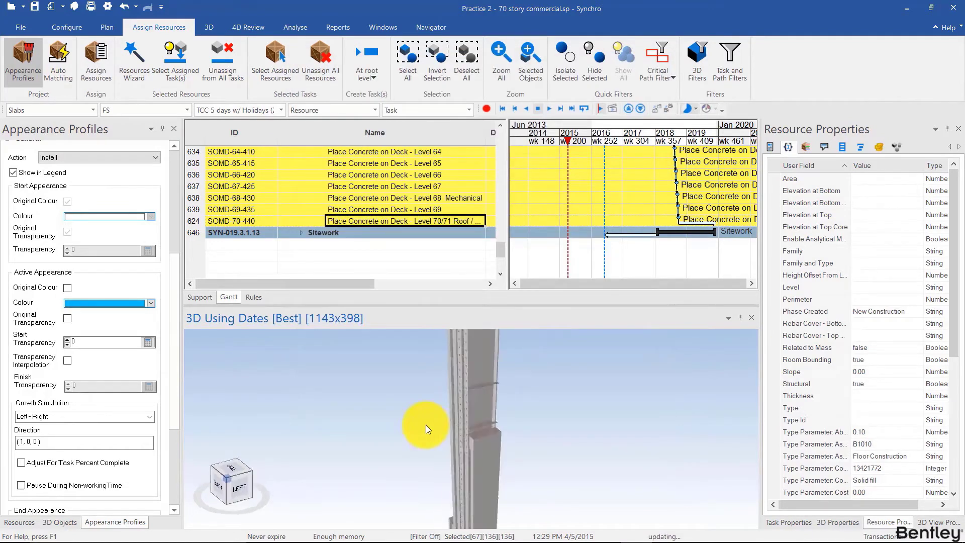
pyautogui.moveTo(426, 424); pyautogui.dragTo(453, 435, button='middle')
pyautogui.moveTo(453, 434); pyautogui.dragTo(485, 385)
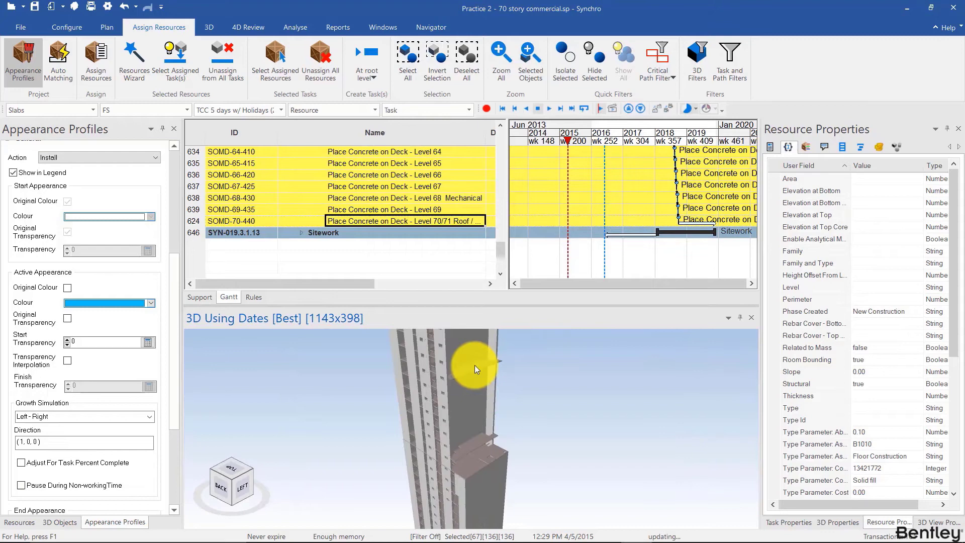
pyautogui.keyDown('ctrl'); pyautogui.click(475, 364); pyautogui.keyUp('ctrl')
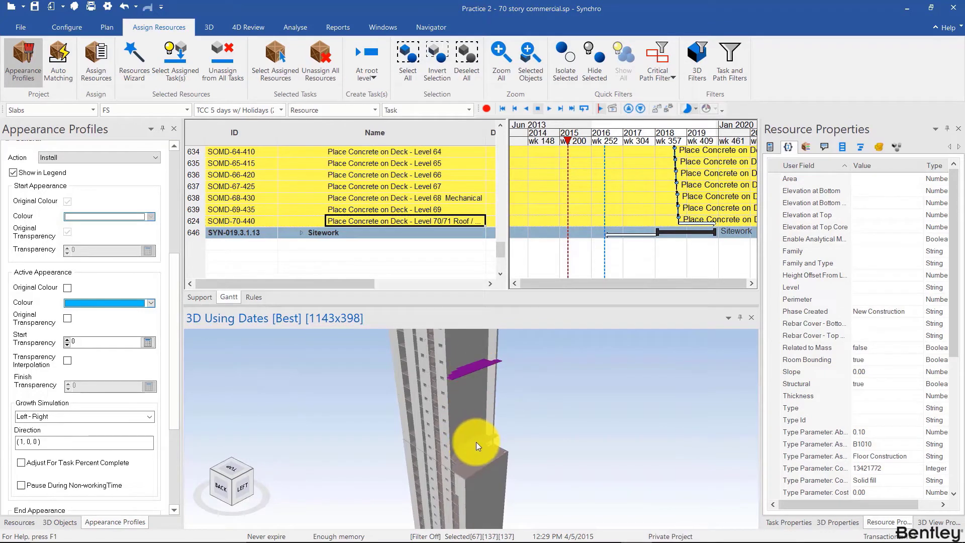
pyautogui.click(529, 429)
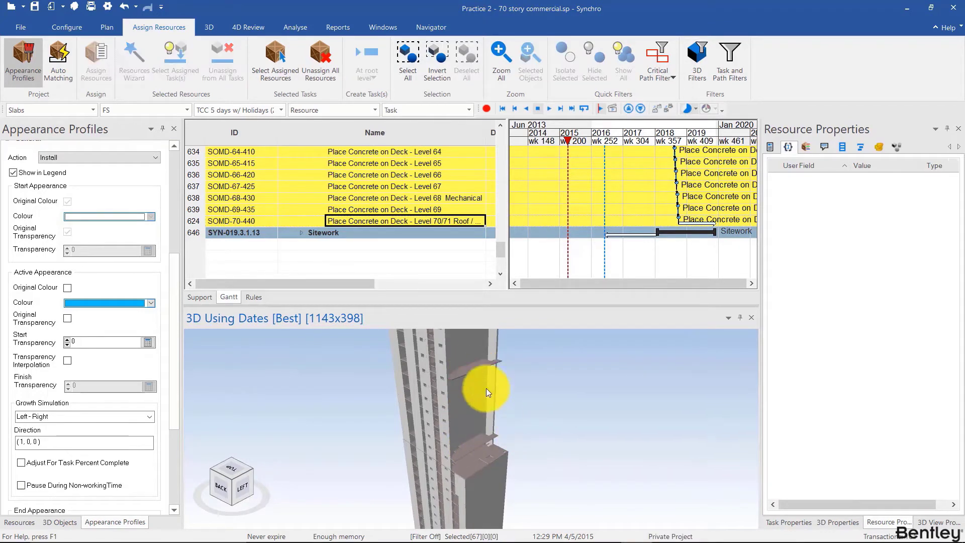
pyautogui.click(473, 362)
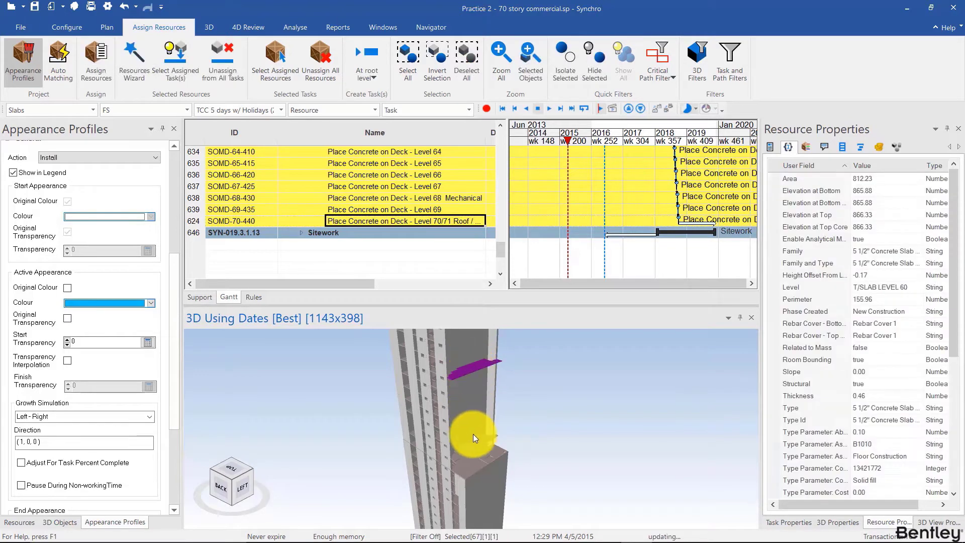
pyautogui.keyDown('ctrl'); pyautogui.click(475, 442); pyautogui.keyUp('ctrl')
pyautogui.keyDown('ctrl'); pyautogui.click(473, 465); pyautogui.keyUp('ctrl')
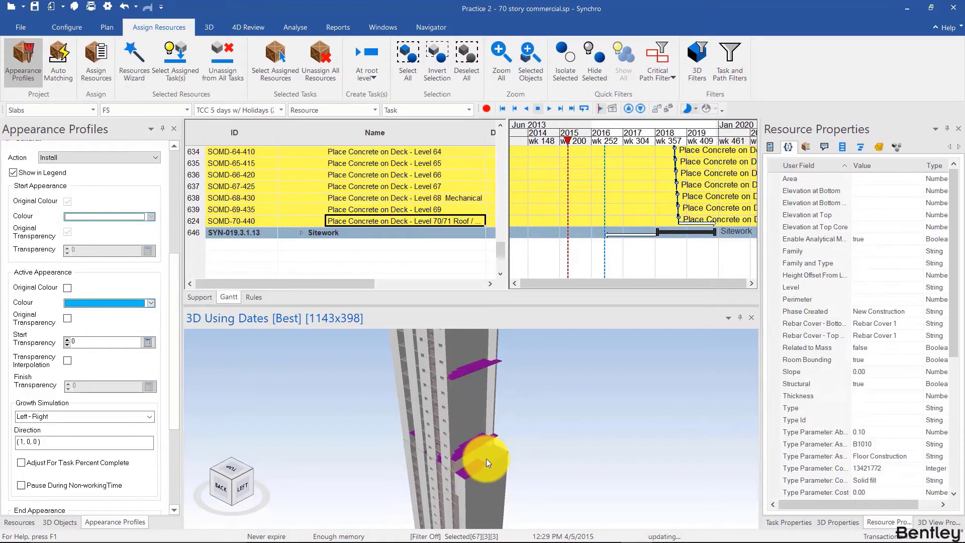
pyautogui.keyDown('ctrl'); pyautogui.click(483, 452); pyautogui.keyUp('ctrl')
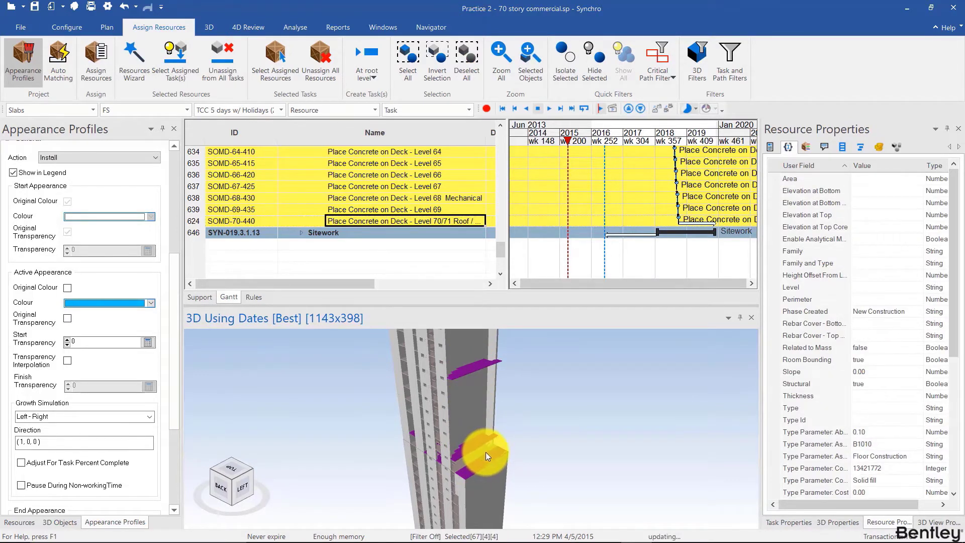
pyautogui.scroll(6, 485, 451)
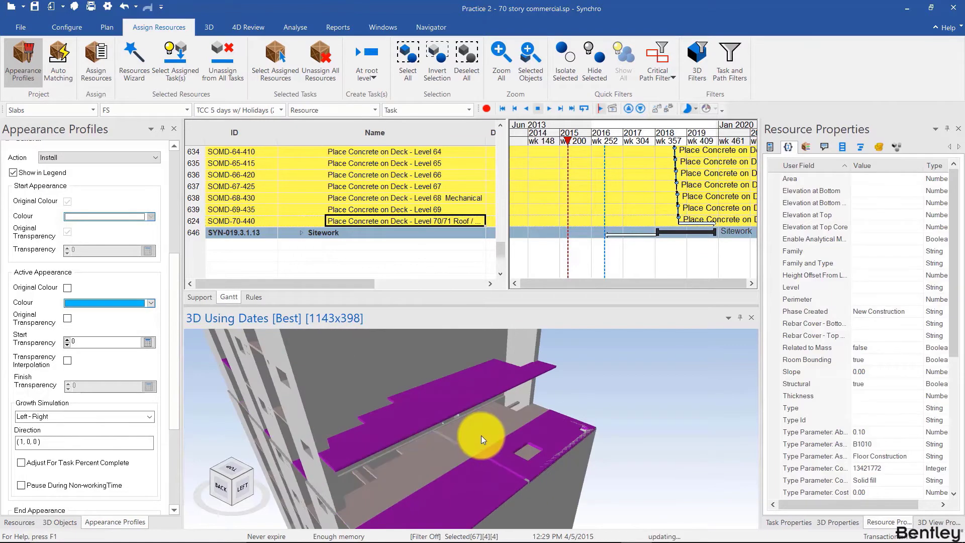
pyautogui.keyDown('ctrl'); pyautogui.click(480, 437); pyautogui.keyUp('ctrl')
# Auto-match the selected setback slabs with the Level to ID rule and Slabs profile, and assign all the matches
pyautogui.click(58, 58)
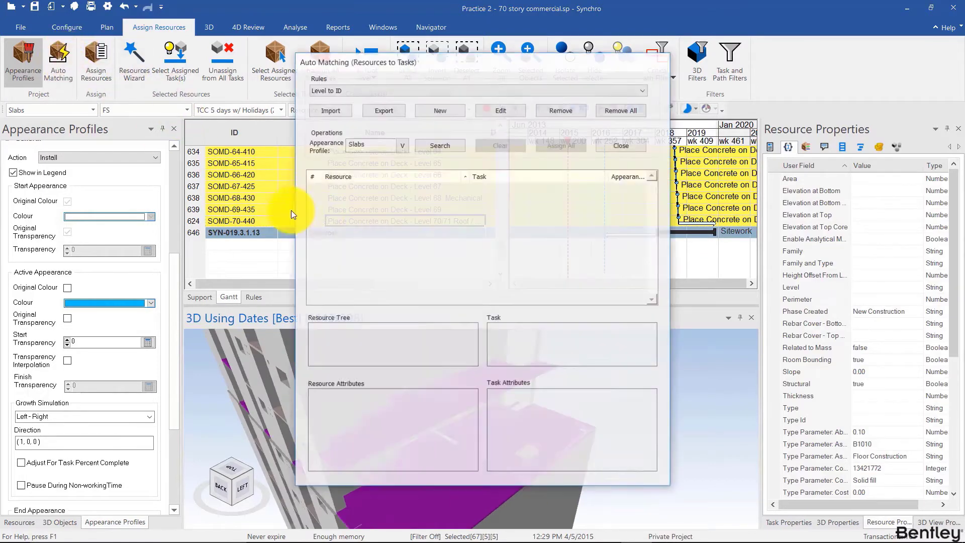
pyautogui.click(429, 143)
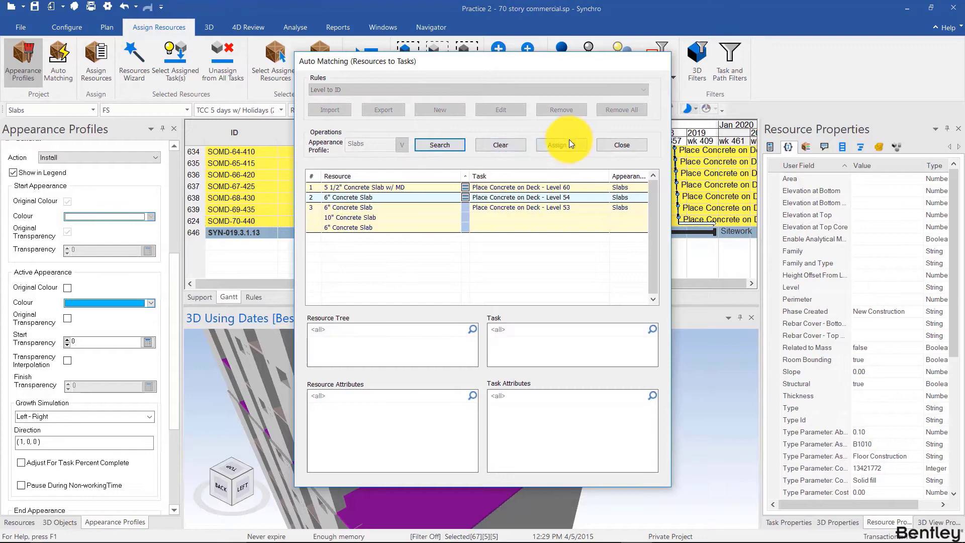
pyautogui.click(568, 144)
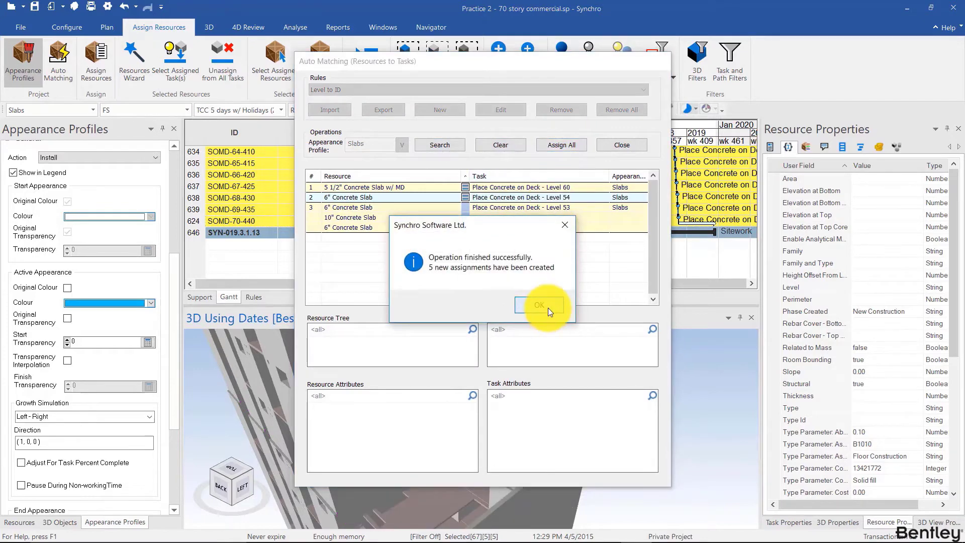
pyautogui.click(539, 305)
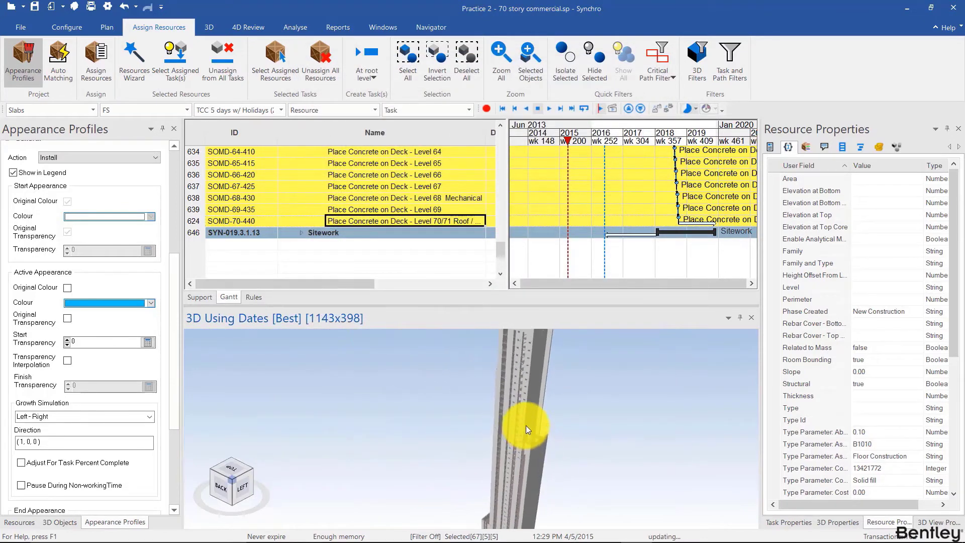
# Deselect the slabs and hide the whole Floors group of the north tower in the 3D model
pyautogui.moveTo(525, 425); pyautogui.dragTo(485, 403, button='middle')
pyautogui.press('Escape')
pyautogui.scroll(-4, 514, 454)
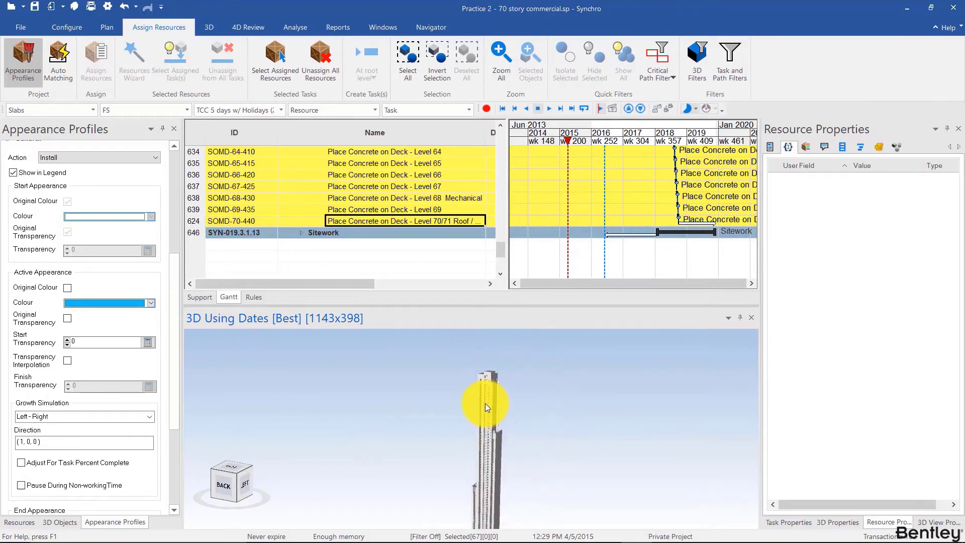
pyautogui.click(61, 521)
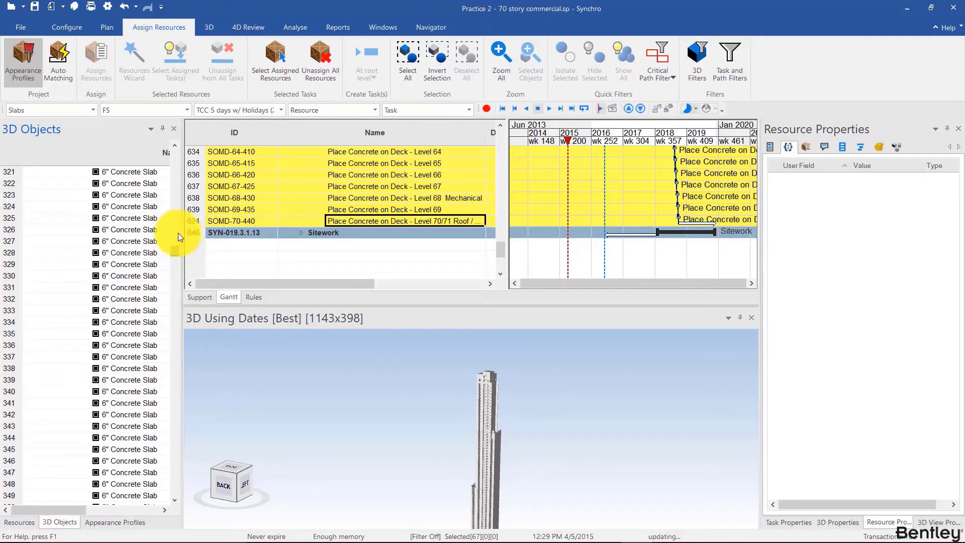
pyautogui.moveTo(178, 234); pyautogui.dragTo(176, 133)
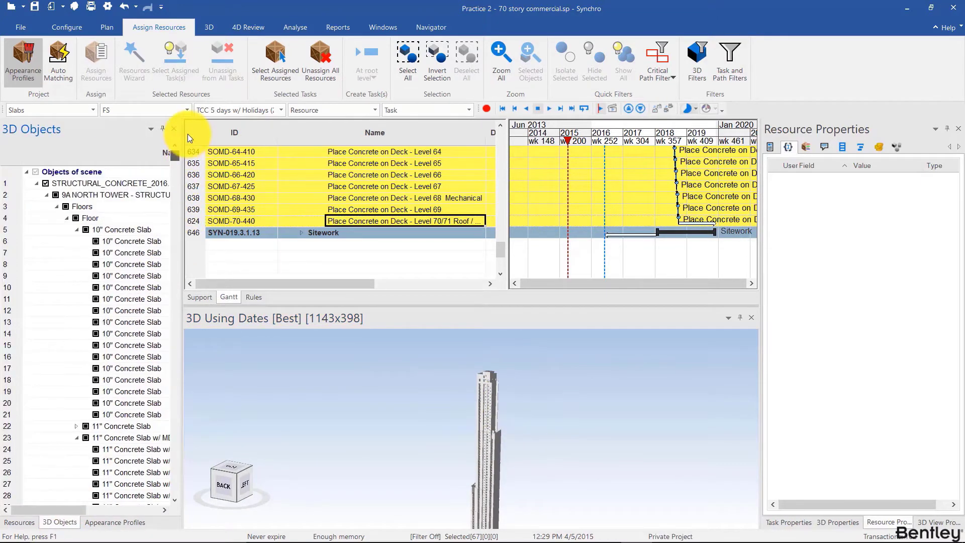
pyautogui.click(66, 207)
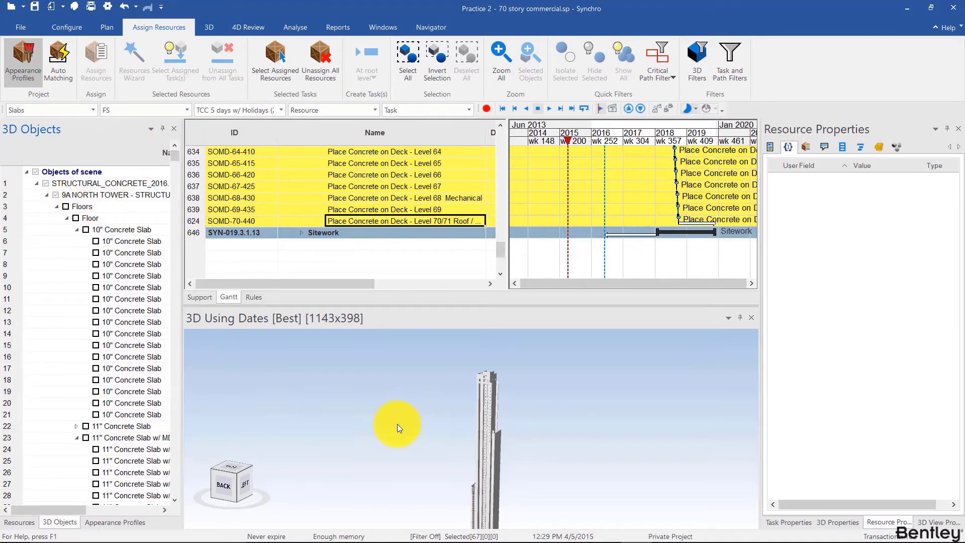
# Select all the concrete core walls of the tower above its base in the 3D view
pyautogui.scroll(-3, 503, 429)
pyautogui.scroll(5, 473, 442)
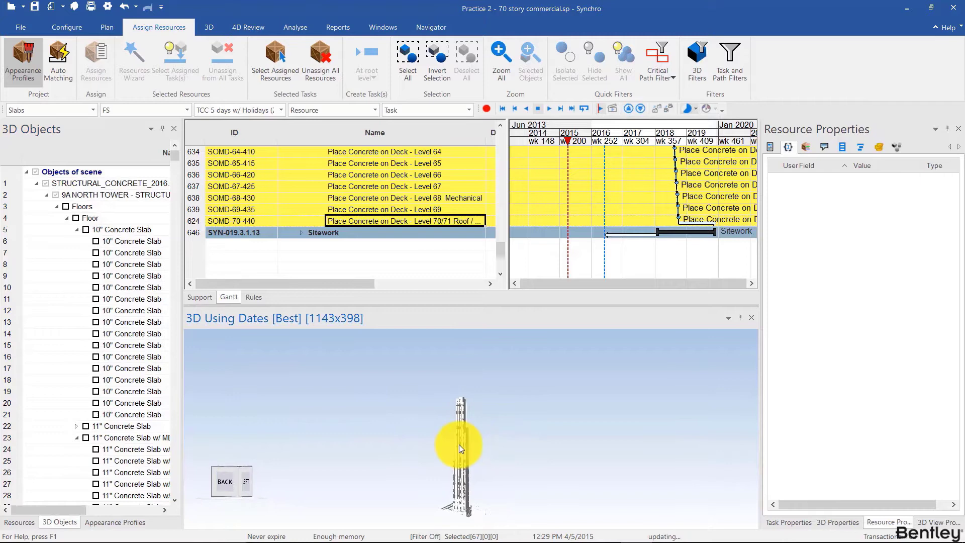
pyautogui.moveTo(500, 373); pyautogui.dragTo(425, 462)
pyautogui.scroll(3, 469, 424)
pyautogui.keyDown('ctrl'); pyautogui.moveTo(487, 380); pyautogui.dragTo(411, 469); pyautogui.keyUp('ctrl')
pyautogui.moveTo(454, 473); pyautogui.dragTo(450, 391, button='middle')
pyautogui.keyDown('ctrl'); pyautogui.moveTo(496, 368); pyautogui.dragTo(378, 433); pyautogui.keyUp('ctrl')
pyautogui.moveTo(431, 409); pyautogui.dragTo(457, 443, button='middle')
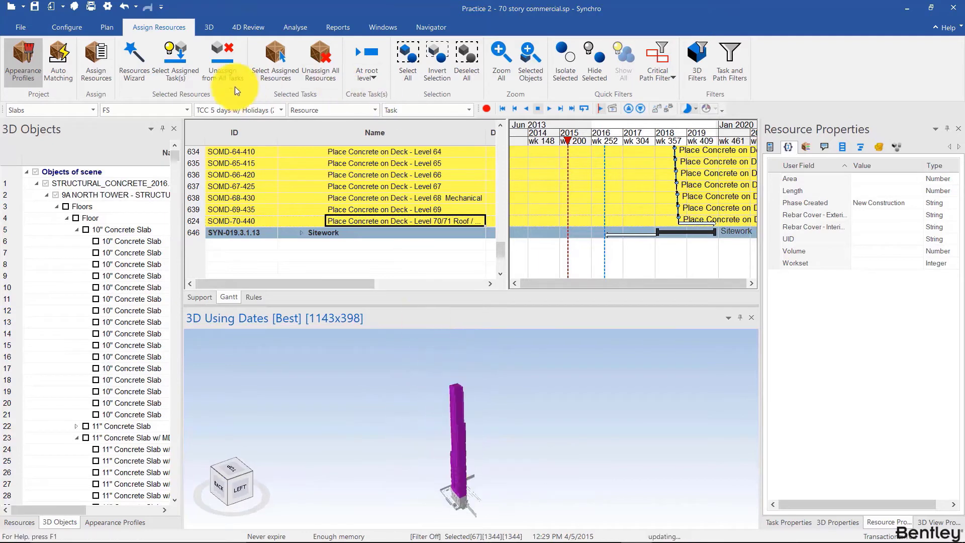
# Create a new user appearance profile based on Install and name it Core
pyautogui.click(124, 521)
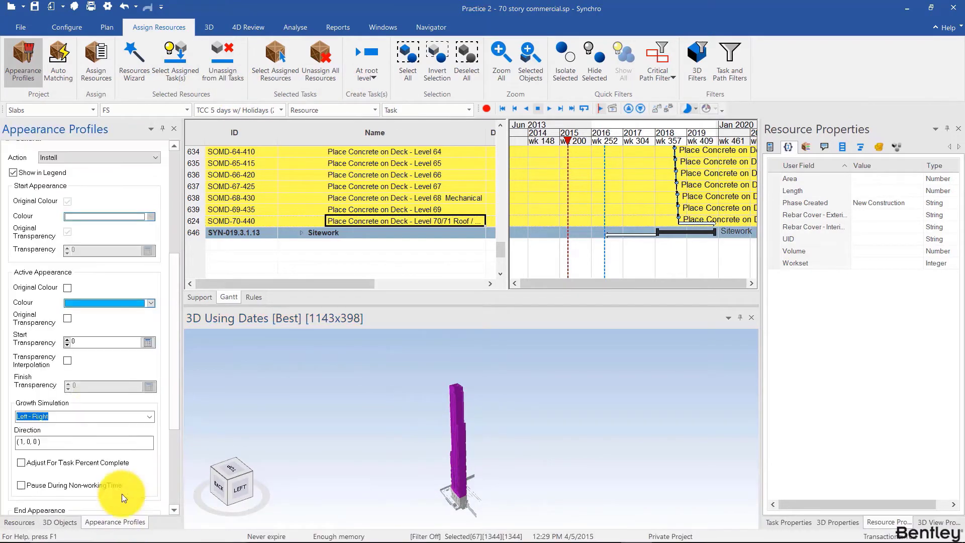
pyautogui.scroll(3, 106, 248)
pyautogui.scroll(3, 109, 249)
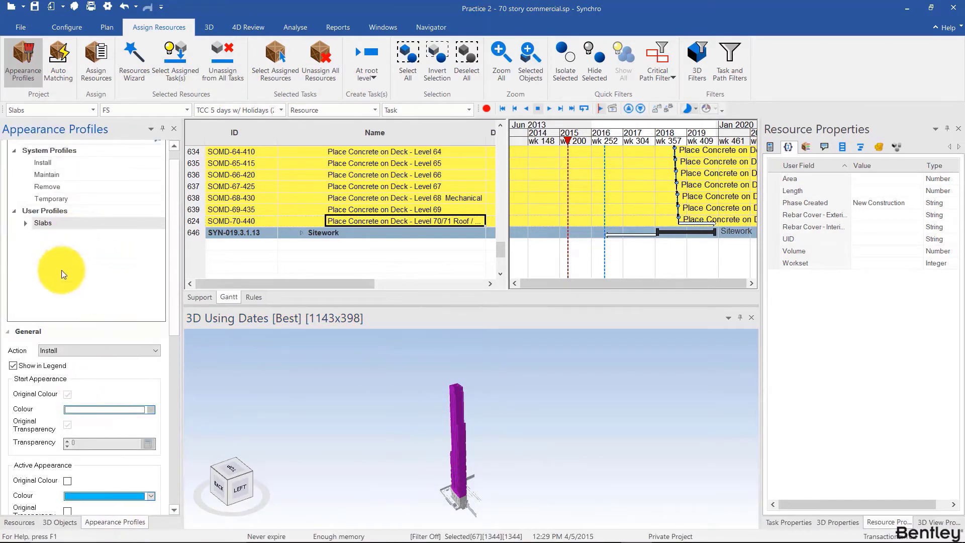
pyautogui.click(73, 162)
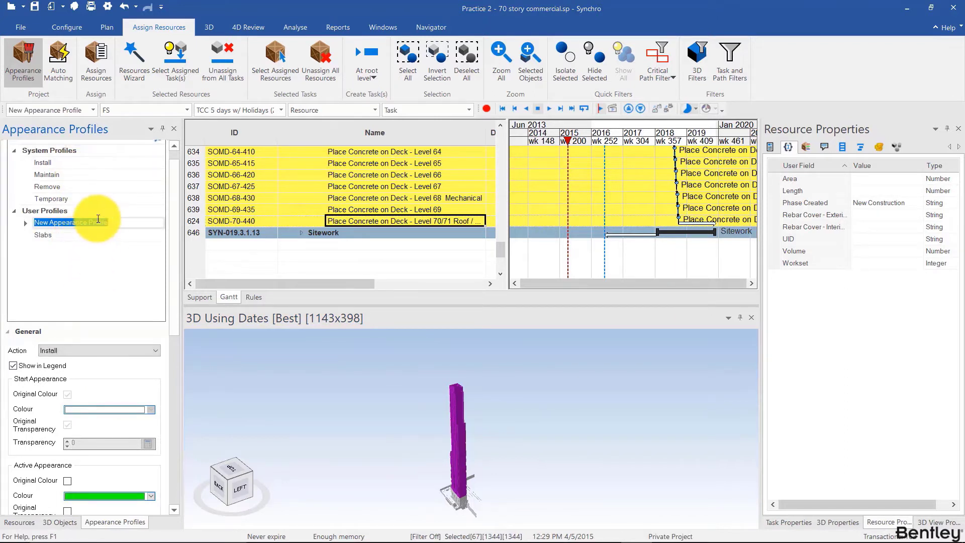
pyautogui.write('Core')
pyautogui.press('Return')
# Set the Core profile's active colour to orange and its growth simulation to Bottom - Top
pyautogui.scroll(-3, 32, 297)
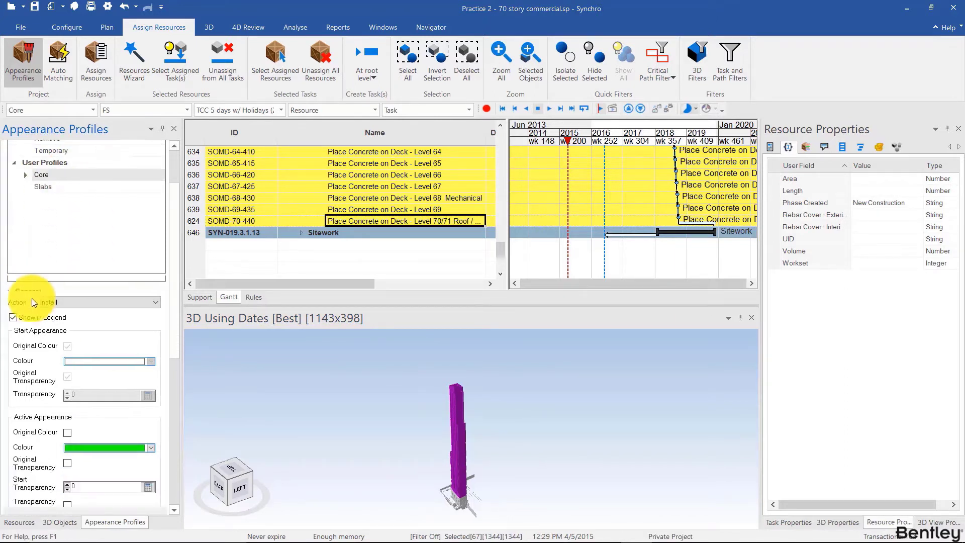
pyautogui.click(151, 335)
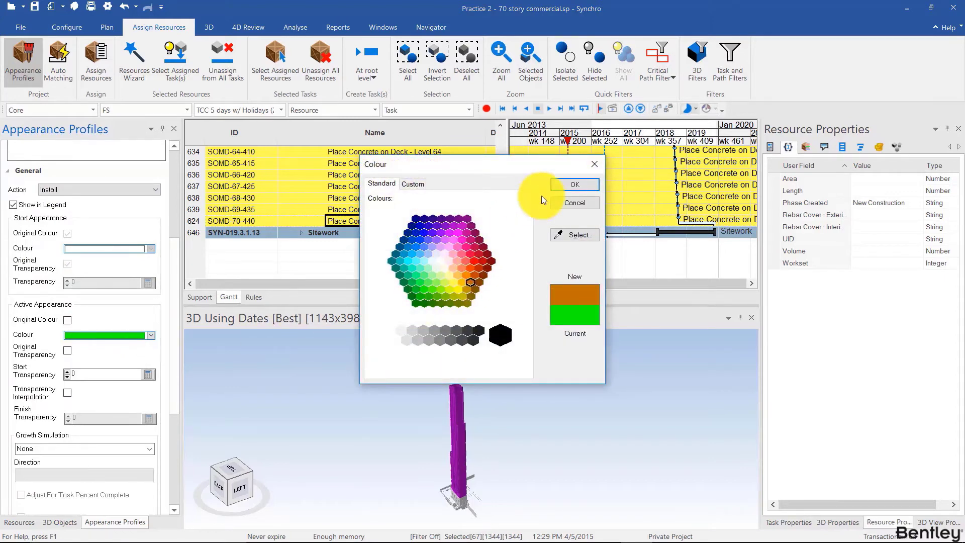
pyautogui.click(574, 185)
pyautogui.scroll(-3, 74, 342)
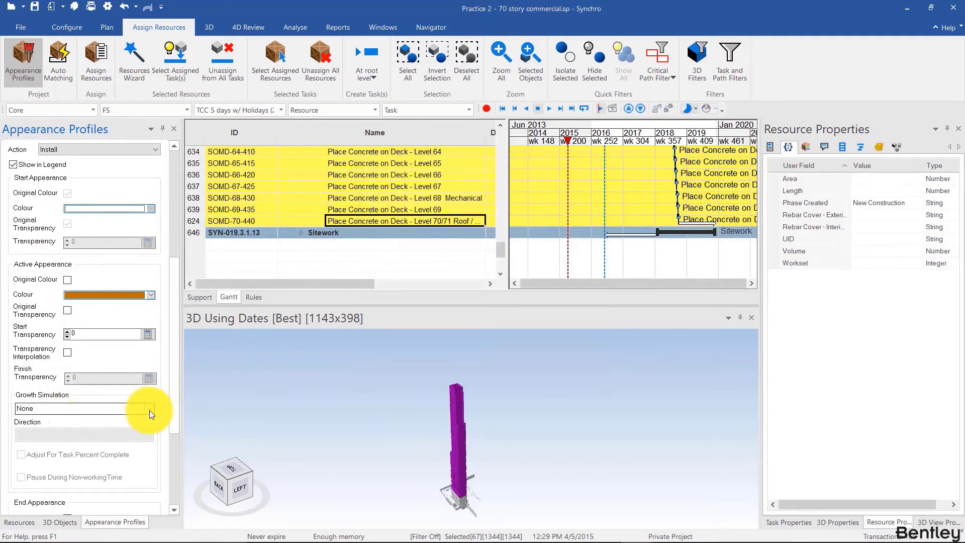
pyautogui.click(149, 410)
pyautogui.click(80, 429)
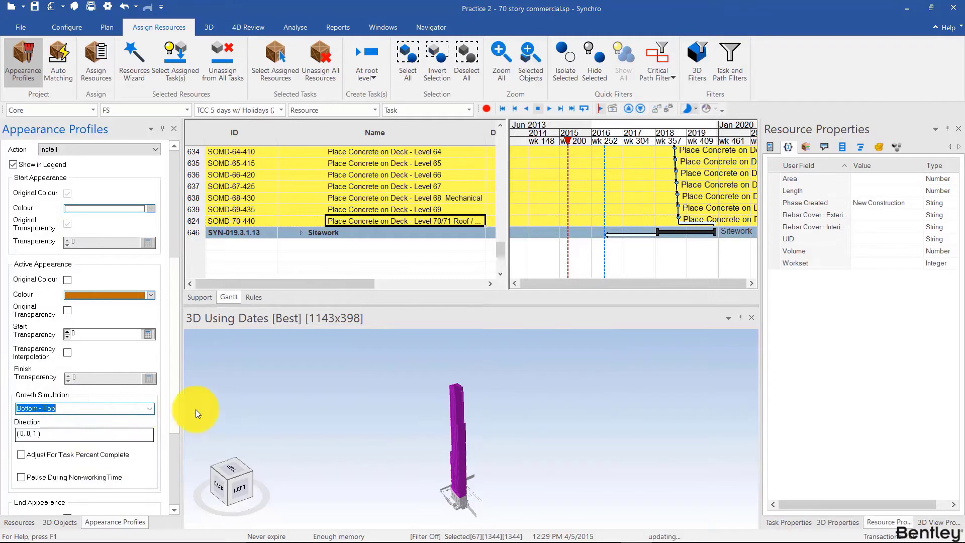
# Expand the Concrete Core task group and its Core - Shear Walls subgroup in the Gantt task list
pyautogui.scroll(2, 345, 228)
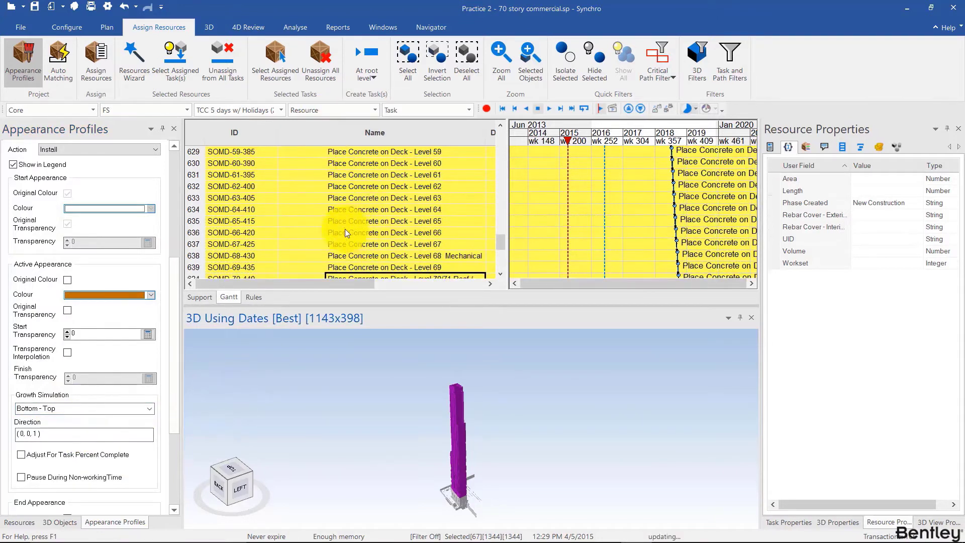
pyautogui.scroll(18, 345, 228)
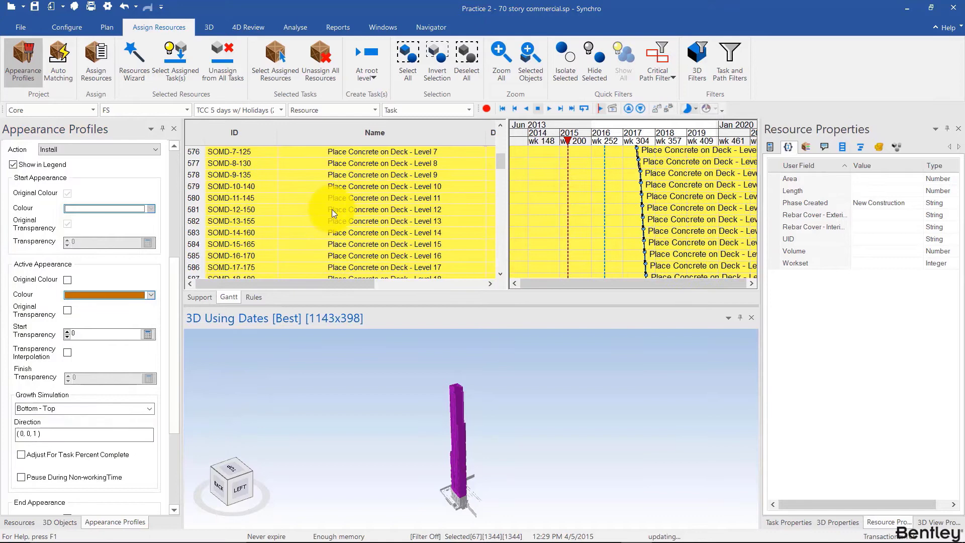
pyautogui.scroll(3, 331, 209)
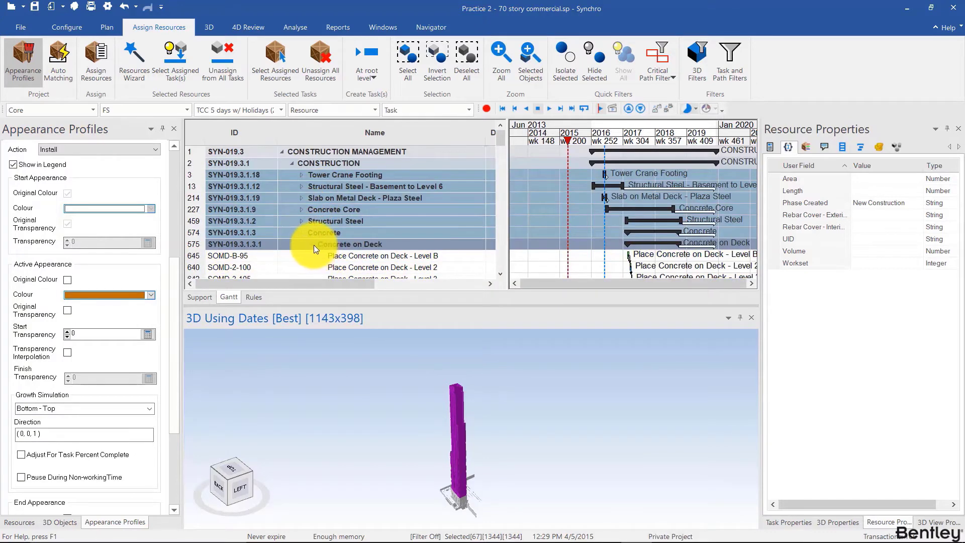
pyautogui.click(297, 210)
pyautogui.click(301, 208)
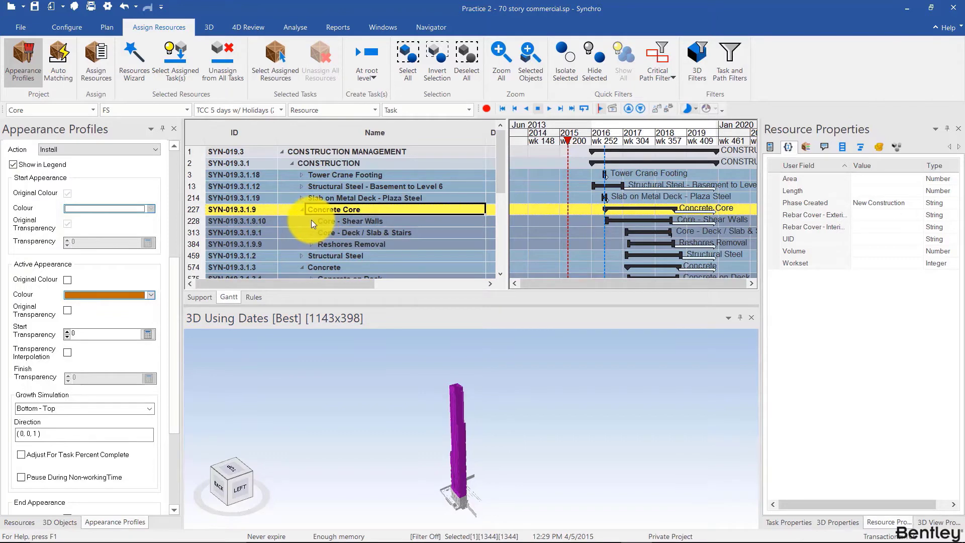
pyautogui.click(312, 220)
# Select the run of Form / Place Core tasks from the lower floors through the Level 71 shear walls
pyautogui.scroll(-1, 369, 239)
pyautogui.scroll(-2, 376, 244)
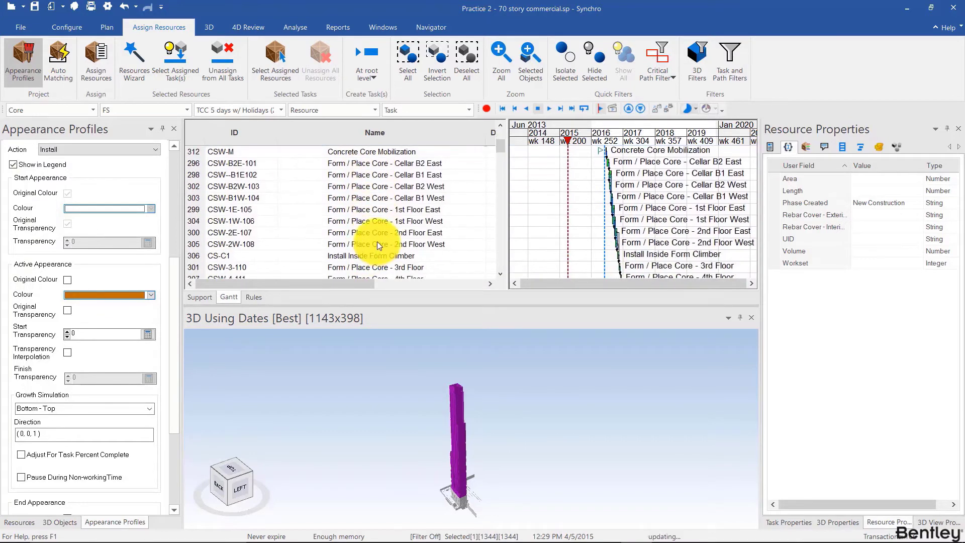
pyautogui.click(376, 254)
pyautogui.scroll(-3, 377, 253)
pyautogui.scroll(-18, 378, 252)
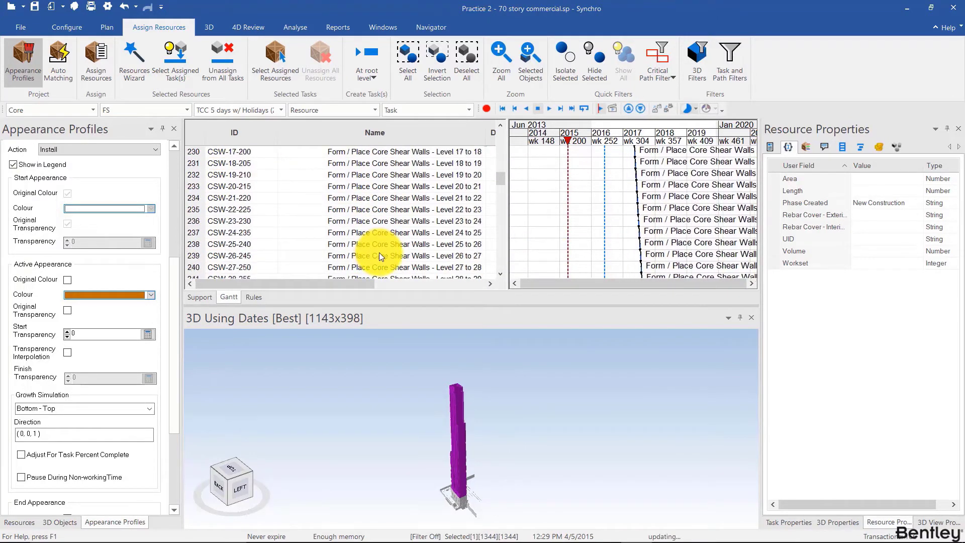
pyautogui.scroll(-4, 384, 252)
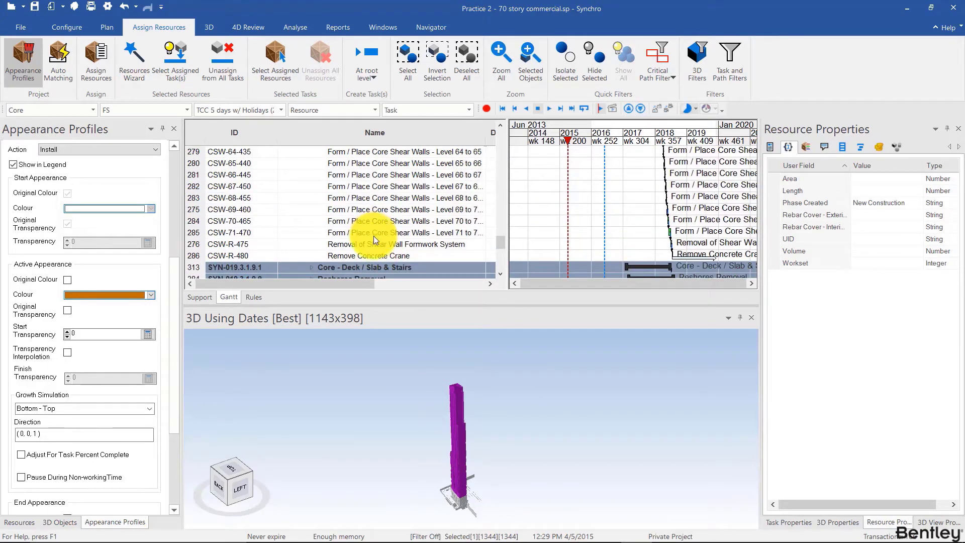
pyautogui.keyDown('shift'); pyautogui.click(373, 236); pyautogui.keyUp('shift')
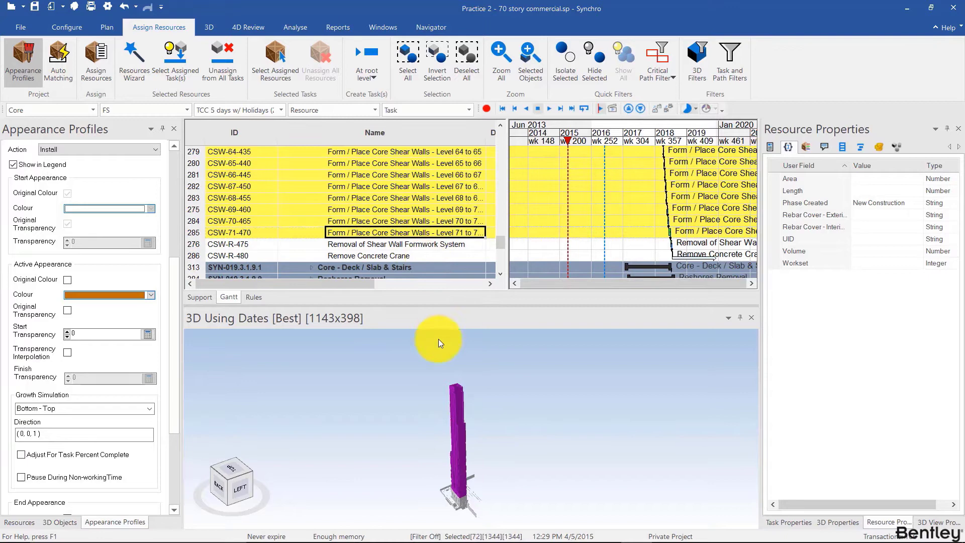
# Select a single core wall near the top of the tower to examine its user fields
pyautogui.scroll(5, 455, 399)
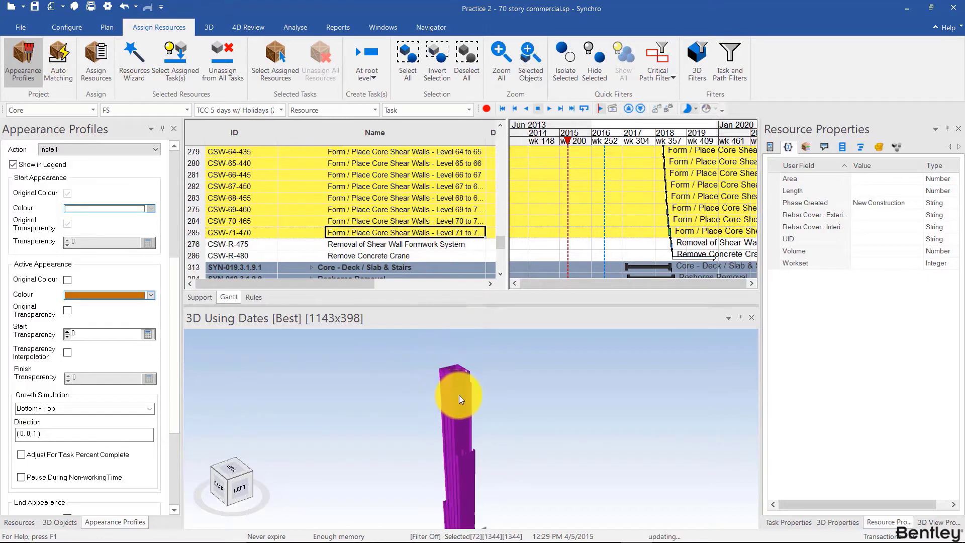
pyautogui.click(475, 429)
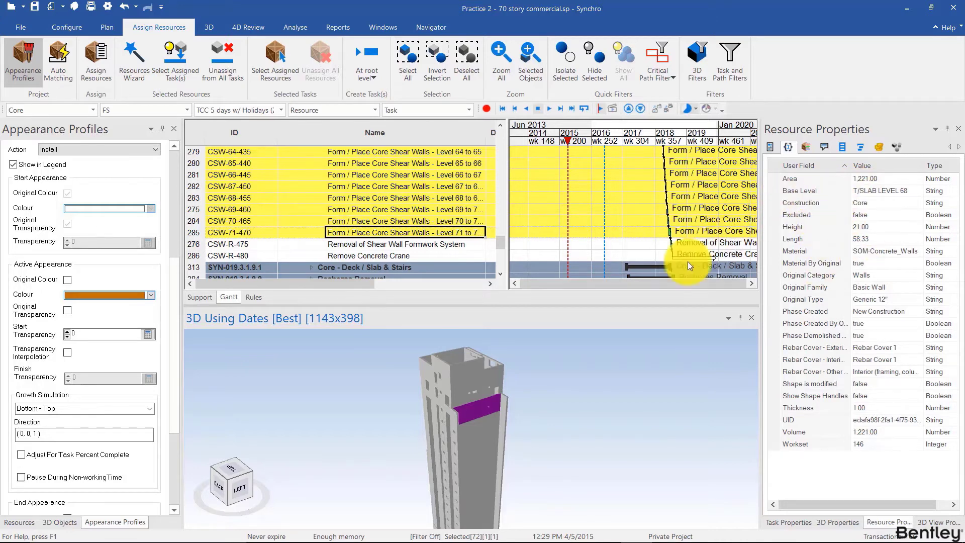
# Select all of the tower's core walls in the 3D view, from the upper floors down to the base
pyautogui.scroll(-5, 465, 438)
pyautogui.moveTo(477, 443); pyautogui.dragTo(496, 401, button='middle')
pyautogui.scroll(-3, 466, 427)
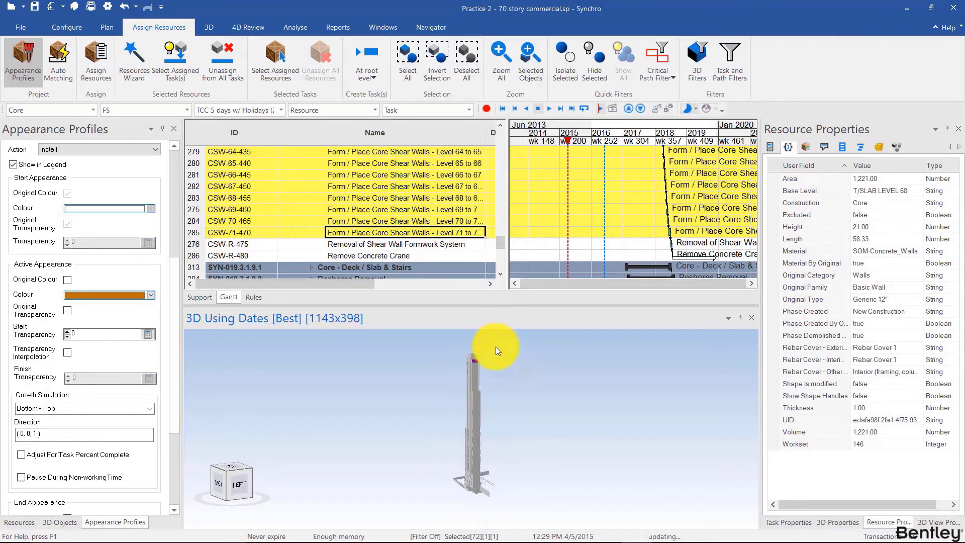
pyautogui.moveTo(495, 345); pyautogui.dragTo(442, 440)
pyautogui.scroll(5, 472, 419)
pyautogui.moveTo(490, 446); pyautogui.dragTo(463, 380, button='middle')
pyautogui.keyDown('ctrl'); pyautogui.moveTo(485, 341); pyautogui.dragTo(418, 420); pyautogui.keyUp('ctrl')
pyautogui.moveTo(505, 460); pyautogui.dragTo(403, 423, button='middle')
pyautogui.moveTo(399, 357); pyautogui.dragTo(340, 423)
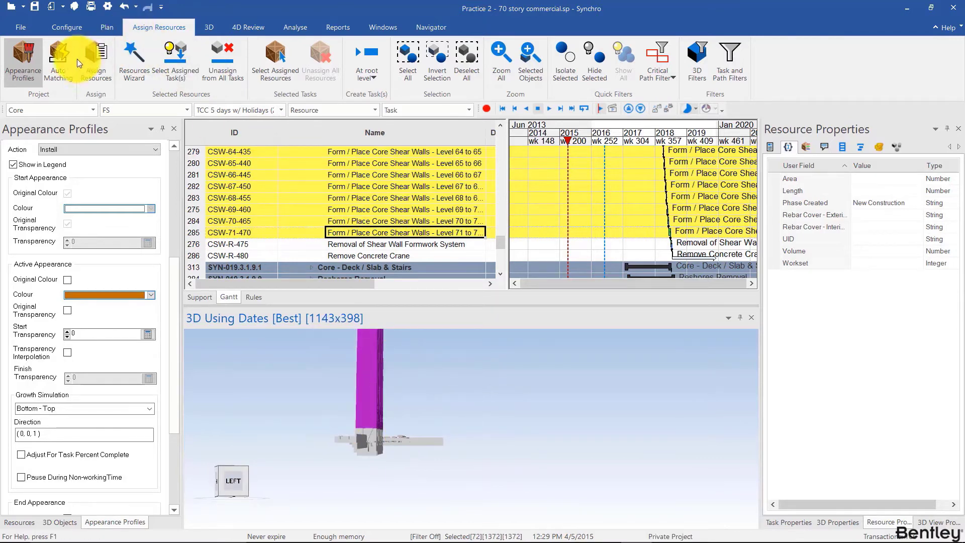
# Edit the Level to ID auto-matching rule so it compares the Base Level user field with the task ID
pyautogui.click(63, 61)
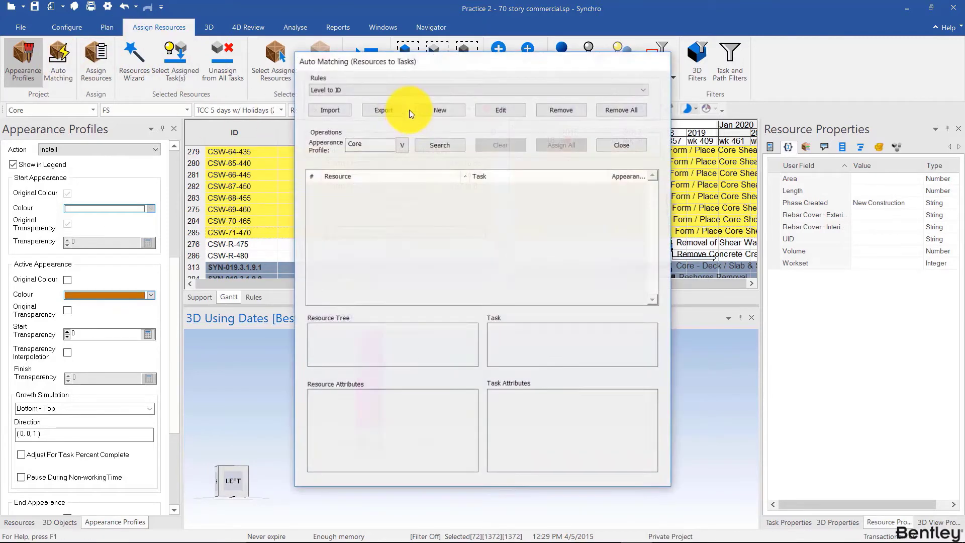
pyautogui.click(502, 111)
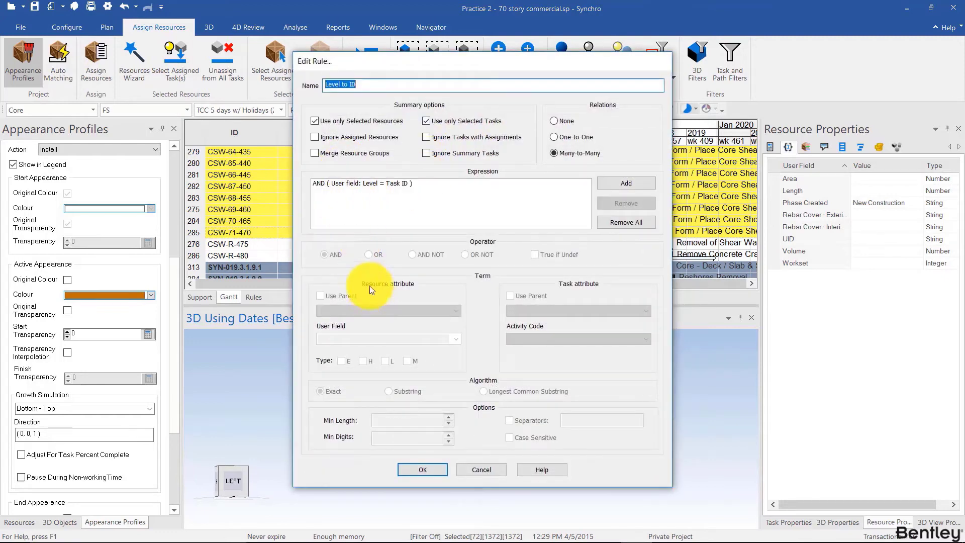
pyautogui.click(353, 184)
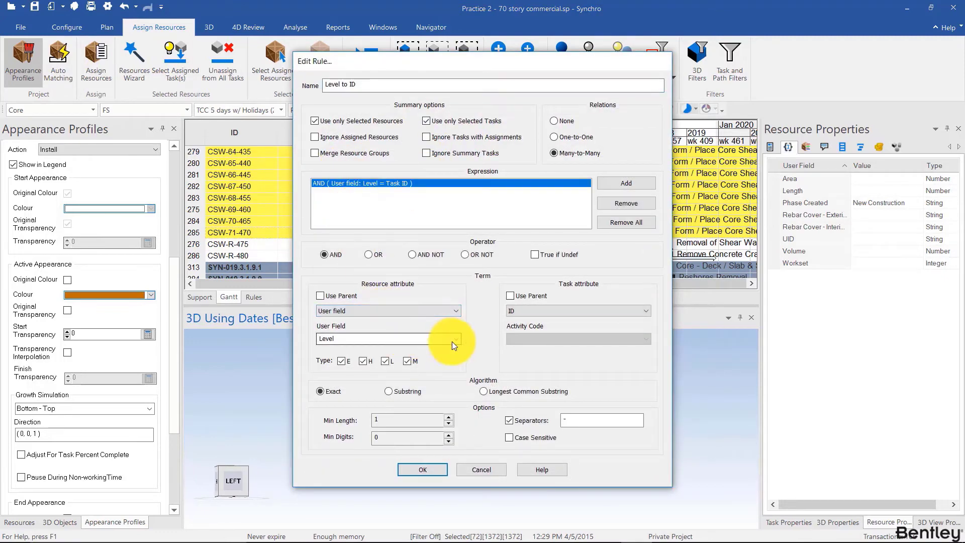
pyautogui.click(430, 339)
pyautogui.write('base')
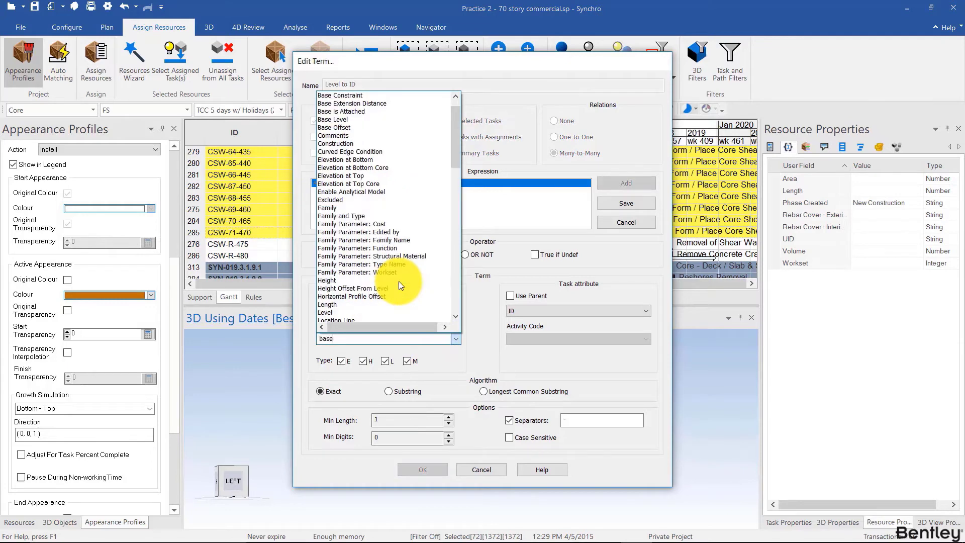
pyautogui.click(374, 120)
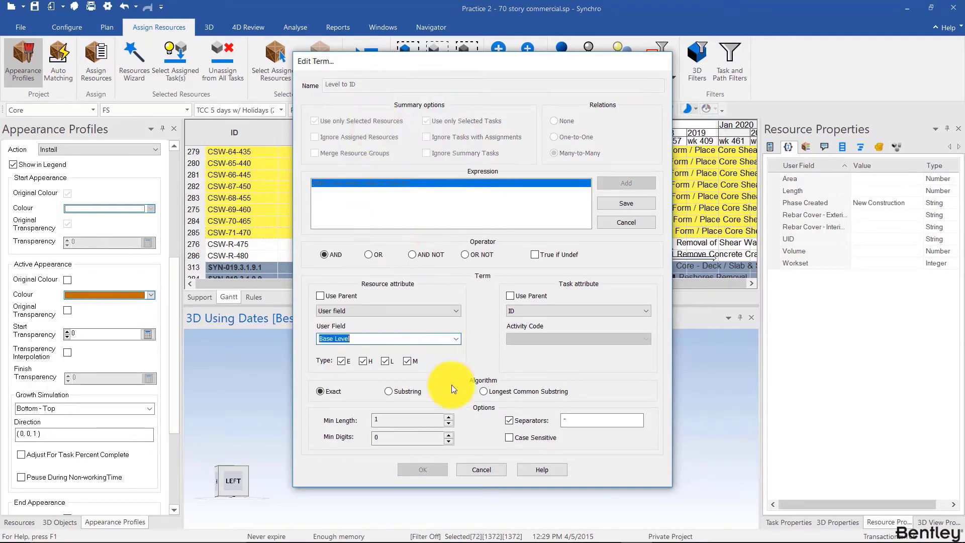
pyautogui.click(619, 200)
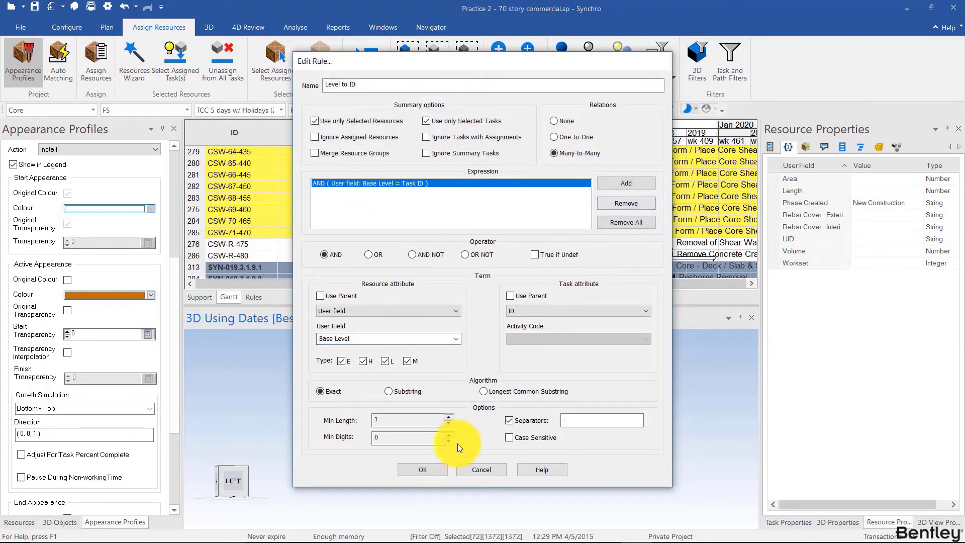
pyautogui.click(432, 471)
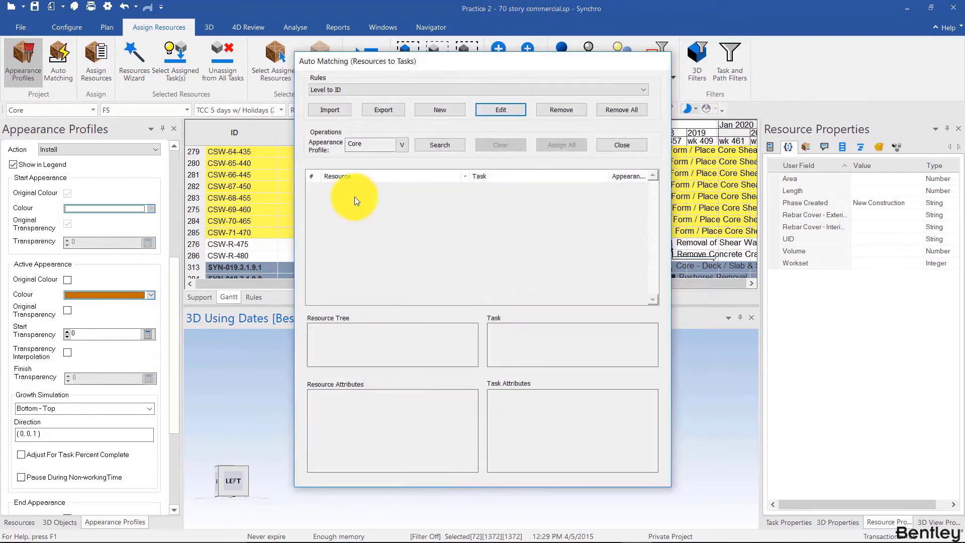
# Search for matches with the Core appearance profile, assign them all and close Auto Matching
pyautogui.click(401, 145)
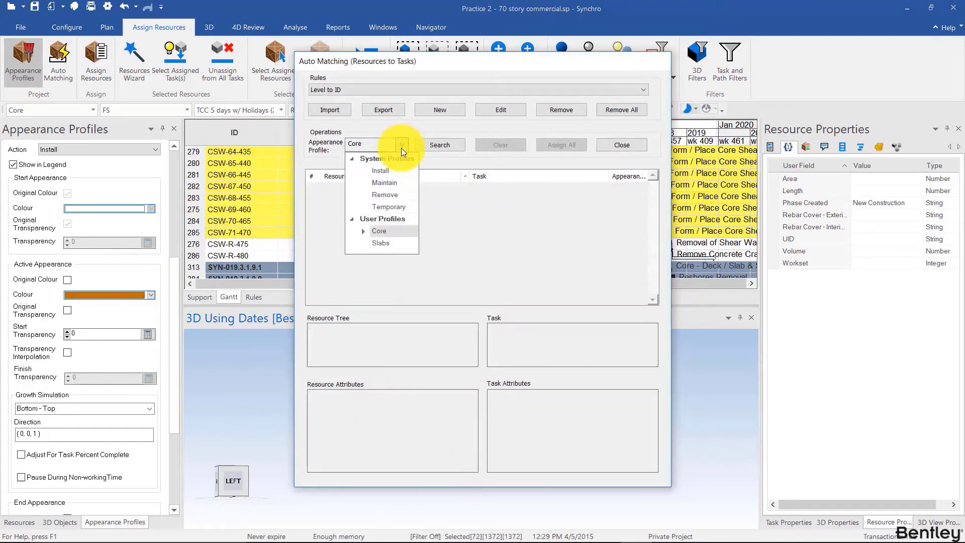
pyautogui.click(378, 231)
pyautogui.click(435, 145)
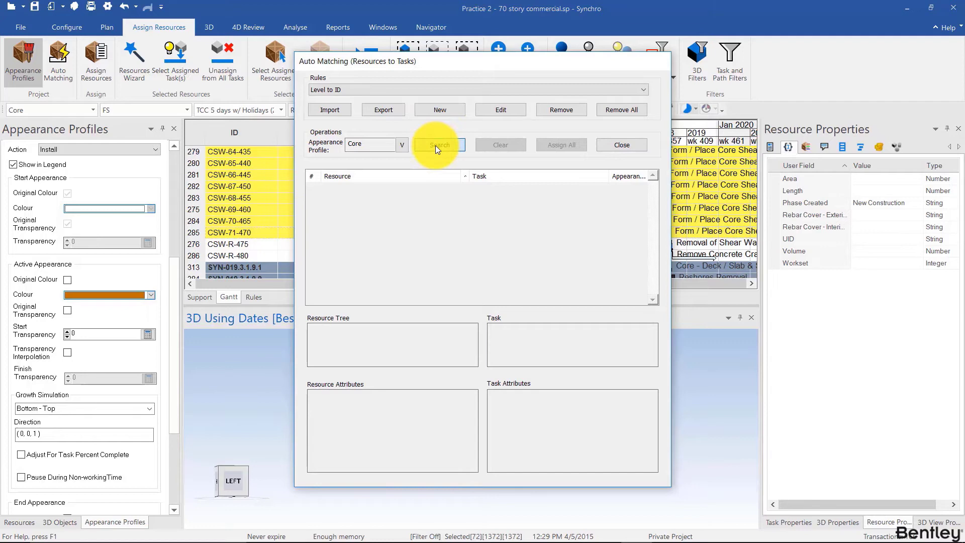
pyautogui.click(566, 145)
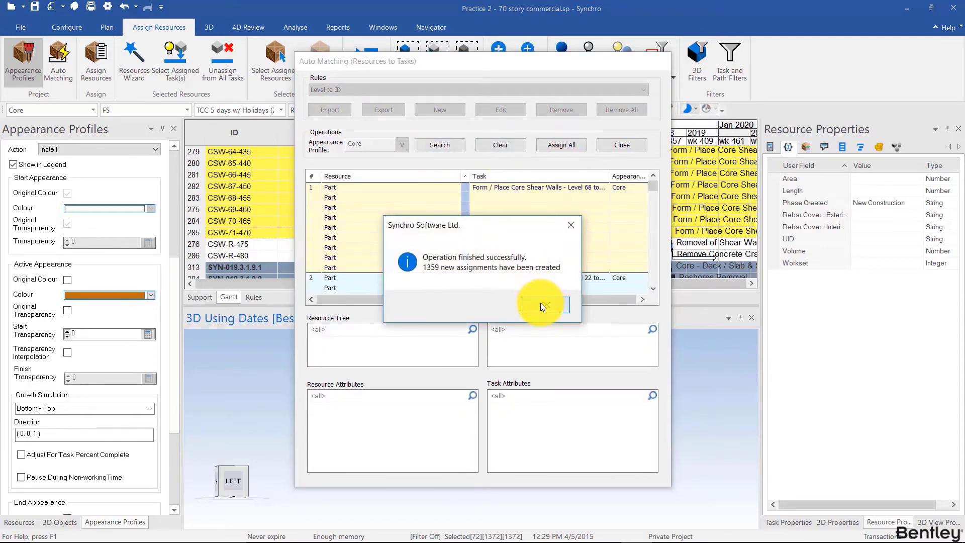
pyautogui.click(542, 303)
pyautogui.moveTo(622, 139); pyautogui.dragTo(581, 141)
# Select the remaining unassigned core wall with the window openings and examine its Base Constraint user field
pyautogui.moveTo(408, 333); pyautogui.dragTo(501, 412)
pyautogui.click(380, 377)
pyautogui.scroll(5, 482, 422)
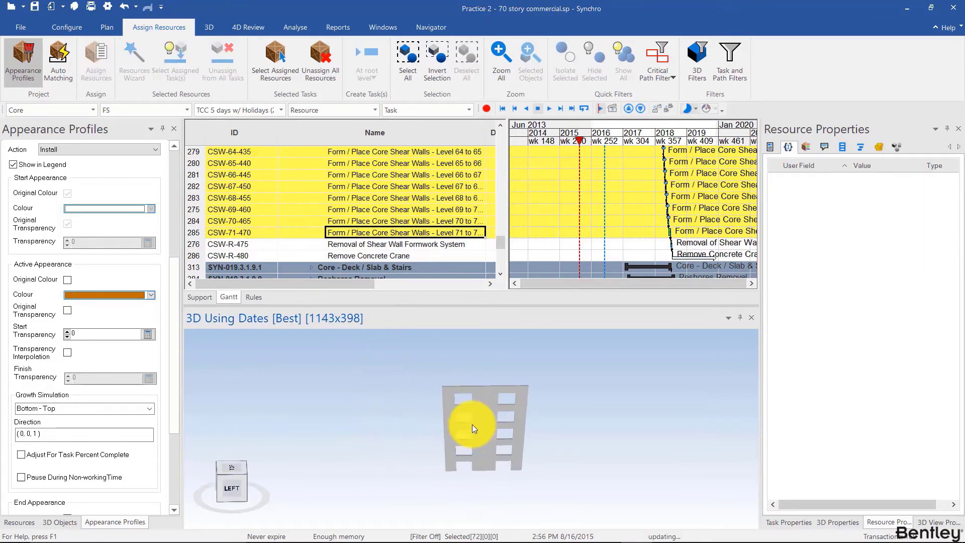
pyautogui.click(478, 430)
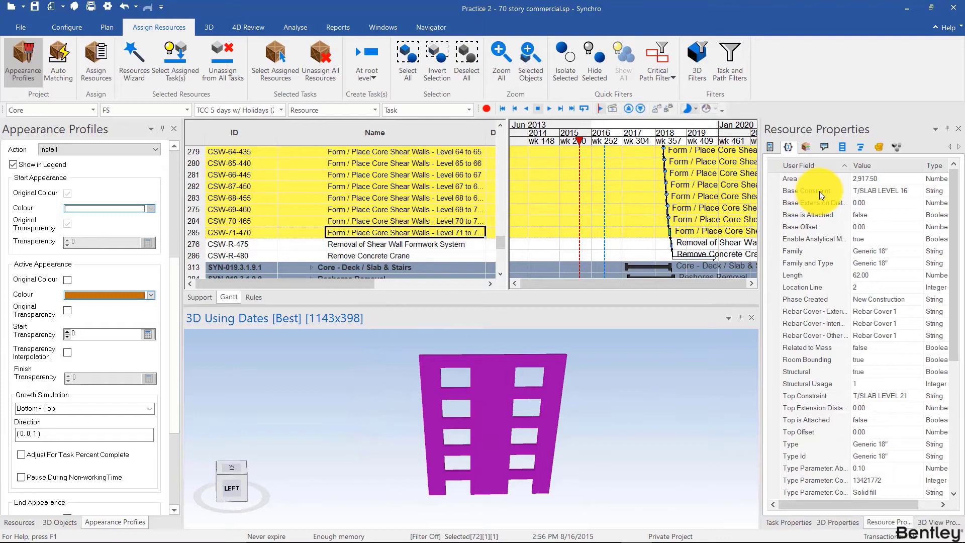
pyautogui.click(915, 191)
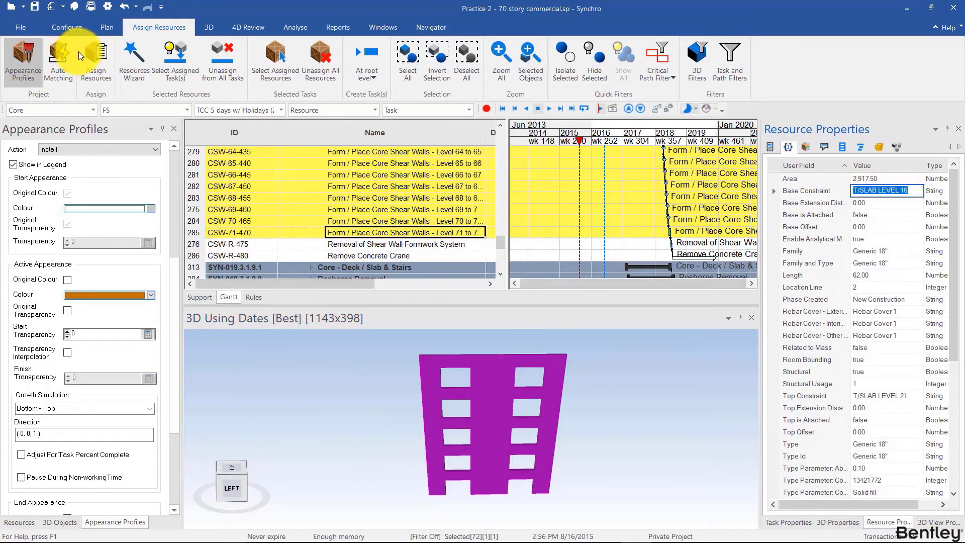
# Change the Level to ID rule's user field to Base Constraint, keeping the task ID as the task attribute
pyautogui.click(57, 59)
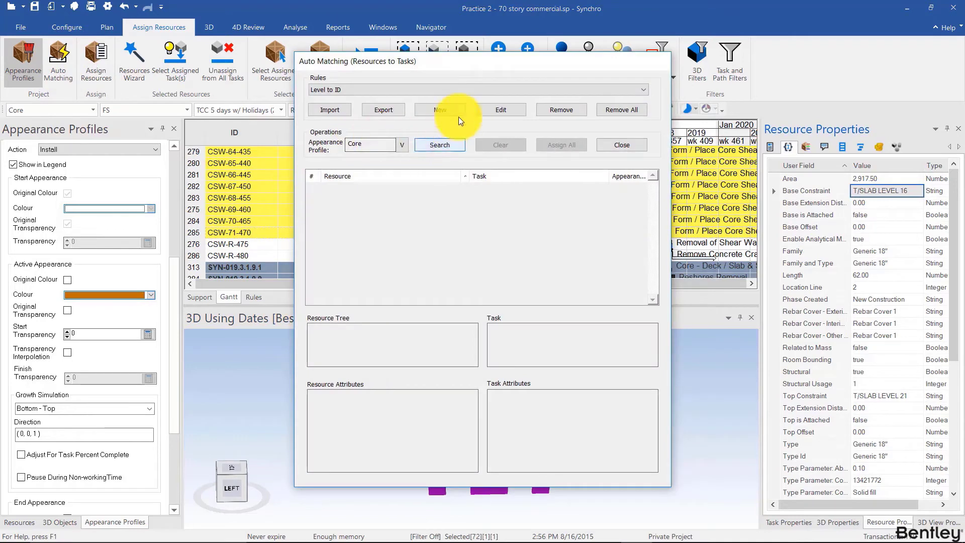
pyautogui.click(483, 109)
pyautogui.click(397, 183)
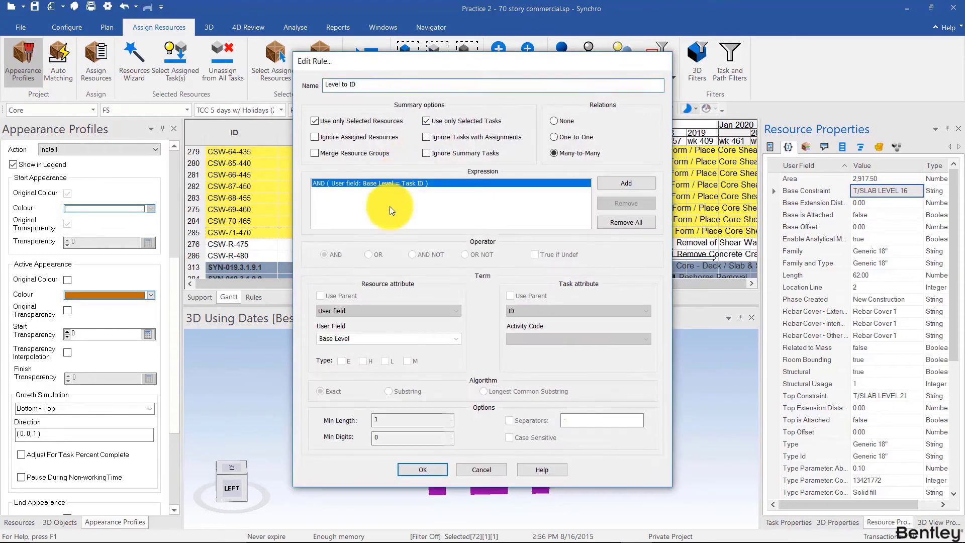
pyautogui.click(458, 339)
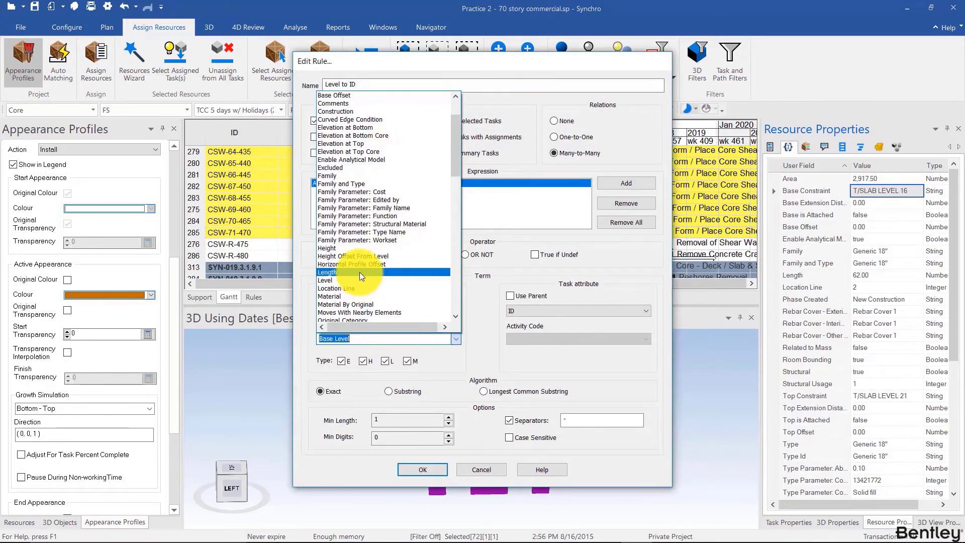
pyautogui.write('base')
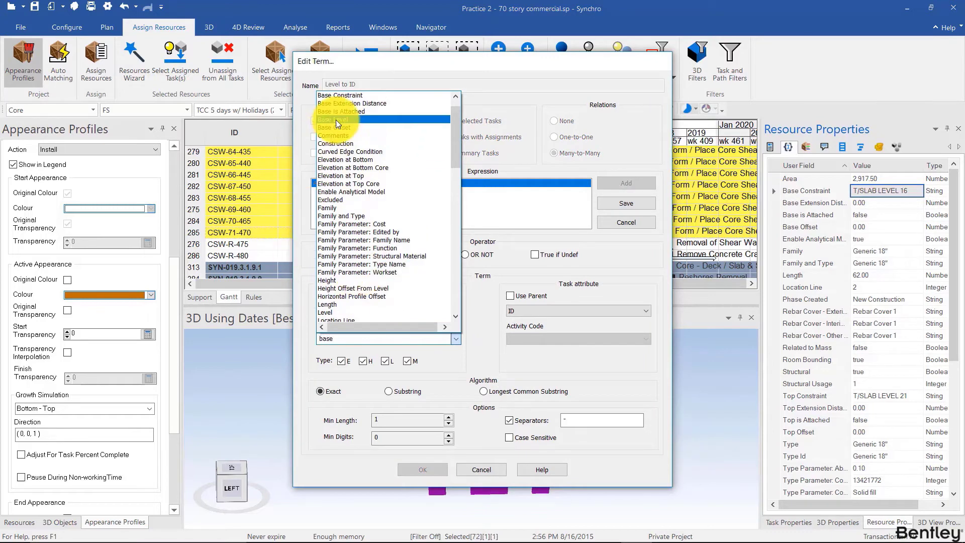
pyautogui.click(350, 95)
pyautogui.click(614, 204)
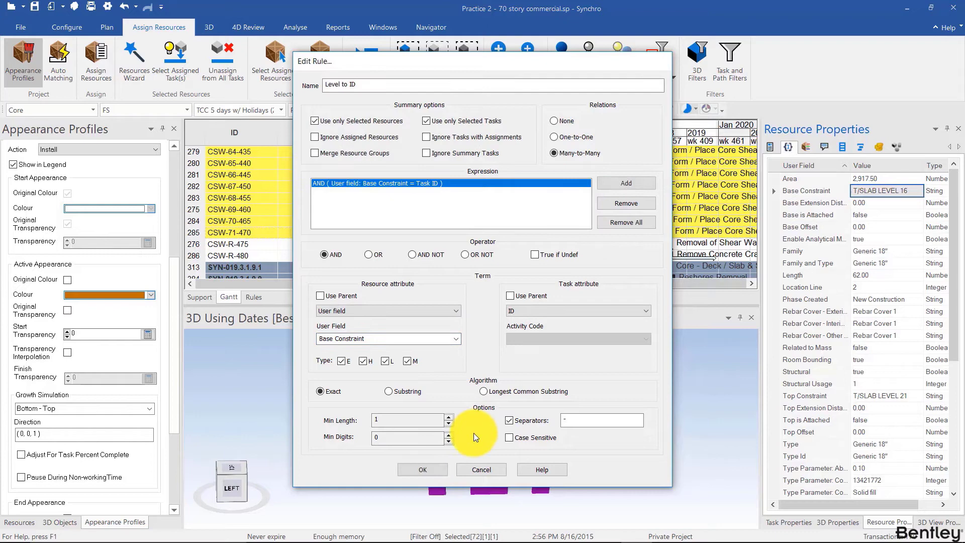
pyautogui.click(427, 471)
# Search for the remaining wall's match, assign it with the Core profile and close Auto Matching
pyautogui.click(437, 151)
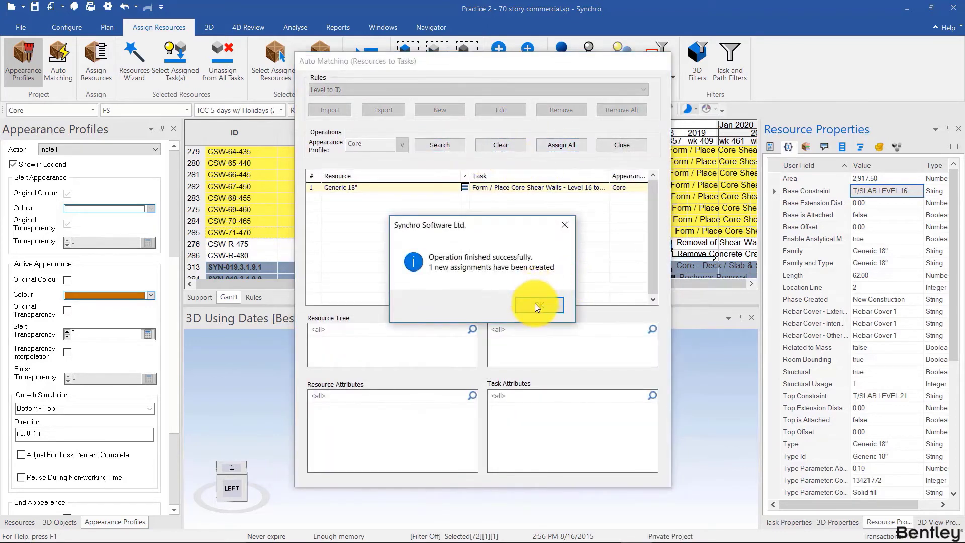
pyautogui.click(536, 303)
pyautogui.moveTo(544, 427); pyautogui.dragTo(234, 451)
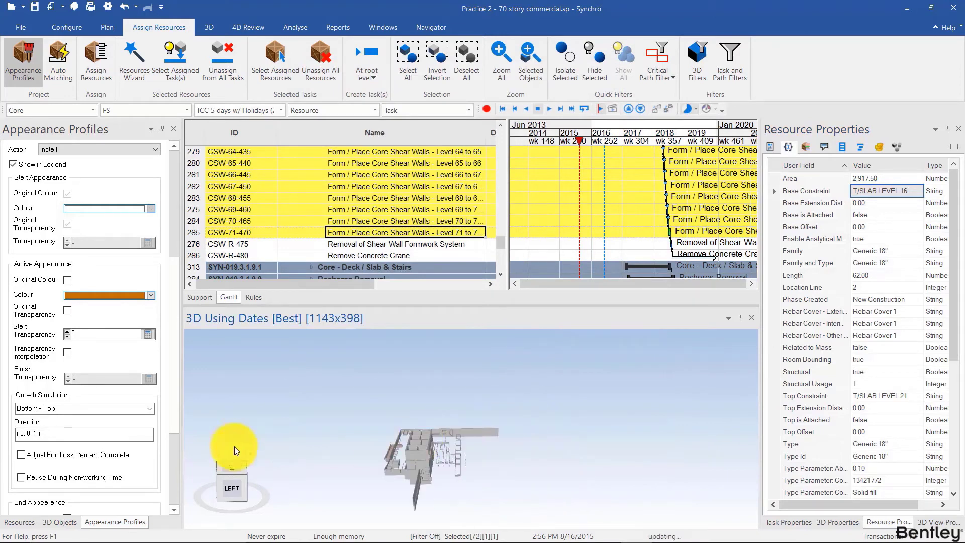
# Turn on the display of the 9A NORTH TOWER structural objects in the 3D Objects tree
pyautogui.click(59, 522)
pyautogui.moveTo(174, 333); pyautogui.dragTo(155, 151)
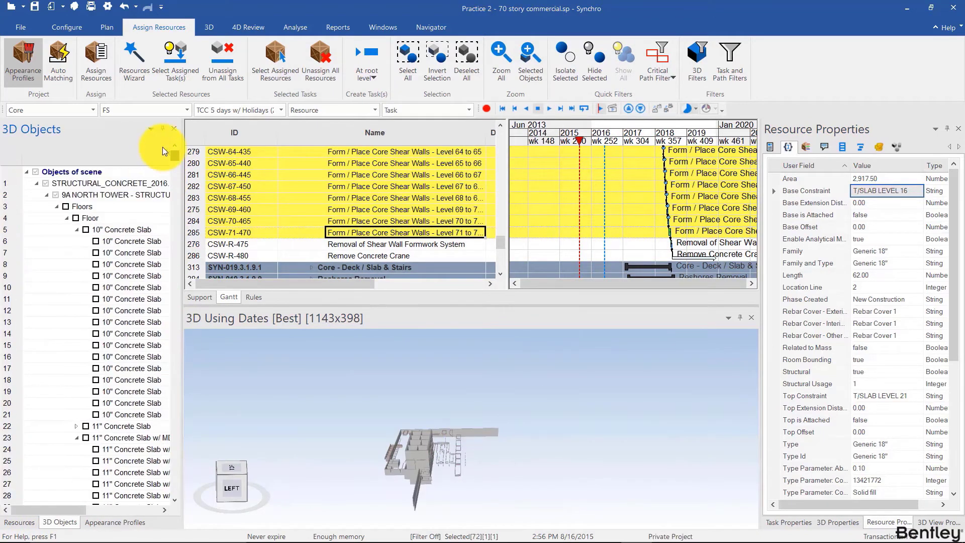
pyautogui.click(56, 195)
# Select the tower's stack of concrete floor slabs above the podium in the 3D view
pyautogui.moveTo(450, 430); pyautogui.dragTo(466, 460, button='middle')
pyautogui.scroll(-3, 480, 495)
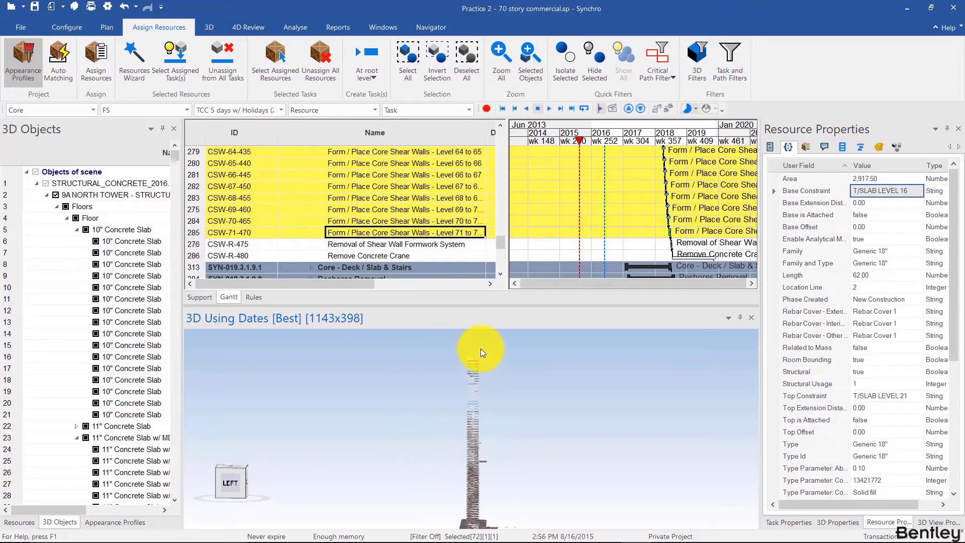
pyautogui.moveTo(457, 403); pyautogui.dragTo(443, 478)
pyautogui.scroll(5, 476, 460)
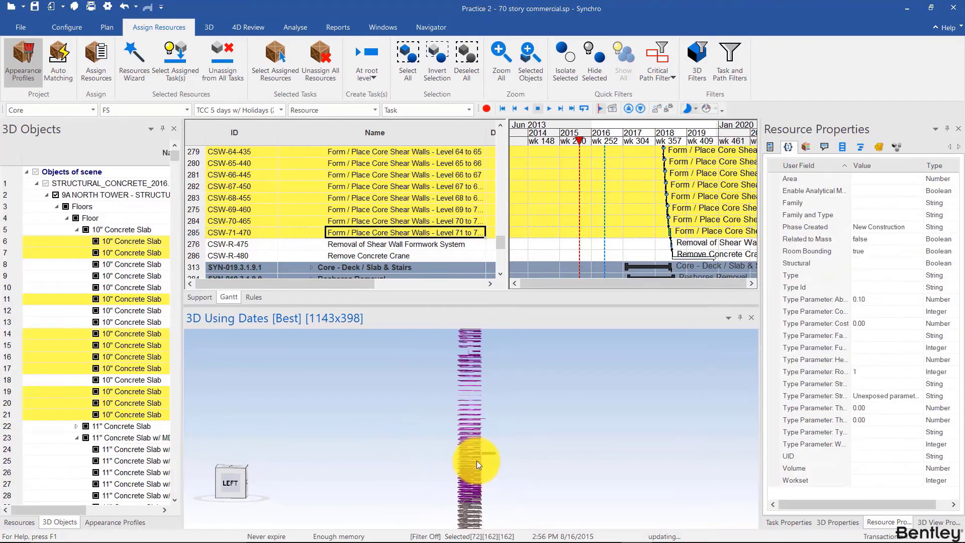
pyautogui.moveTo(490, 454); pyautogui.dragTo(492, 366, button='middle')
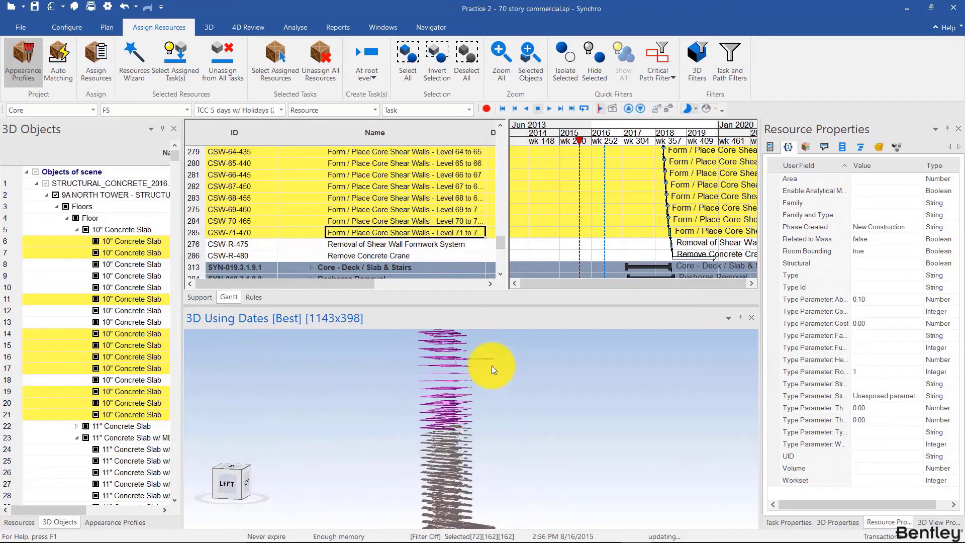
pyautogui.moveTo(506, 348); pyautogui.dragTo(388, 434)
pyautogui.moveTo(436, 453); pyautogui.dragTo(484, 396, button='middle')
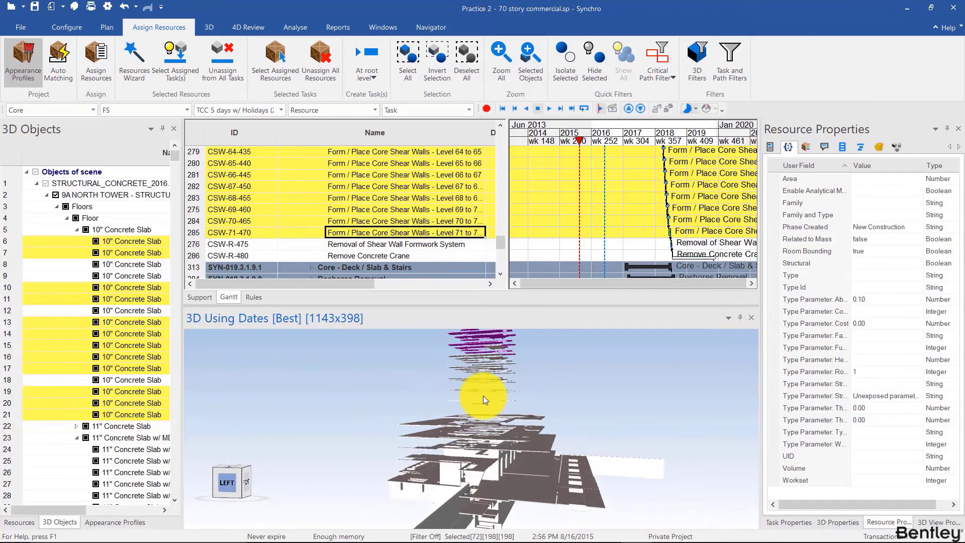
pyautogui.moveTo(527, 336); pyautogui.dragTo(430, 406)
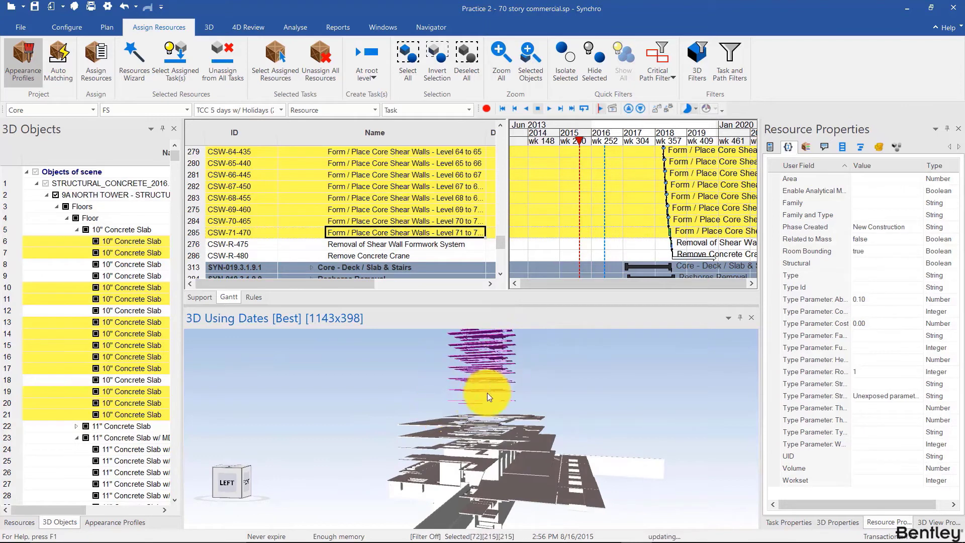
pyautogui.moveTo(486, 393); pyautogui.dragTo(452, 442, button='middle')
pyautogui.scroll(-2, 335, 245)
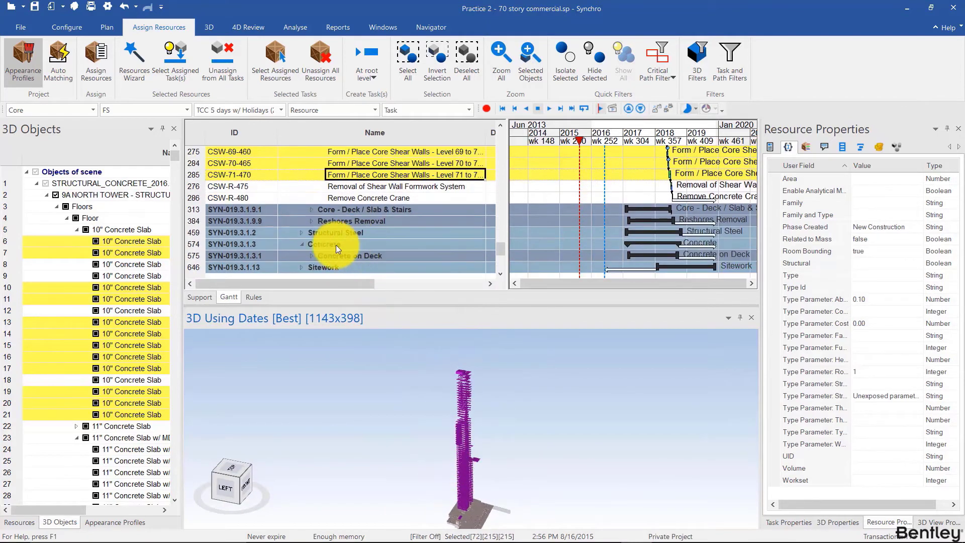
# Expand the Core - Deck / Slab & Stairs group and select its Form / Place Core Slab & Stairs tasks through Level 71
pyautogui.click(312, 209)
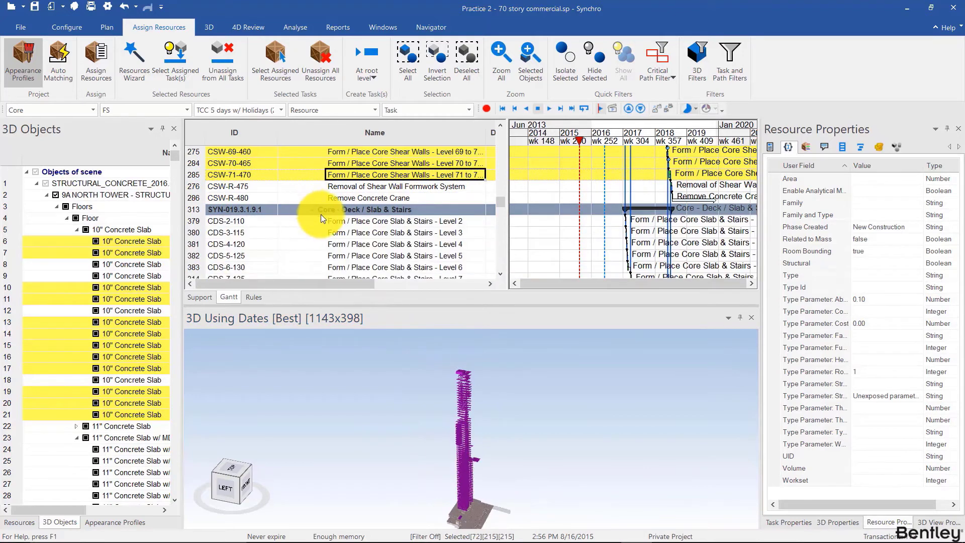
pyautogui.scroll(-3, 346, 231)
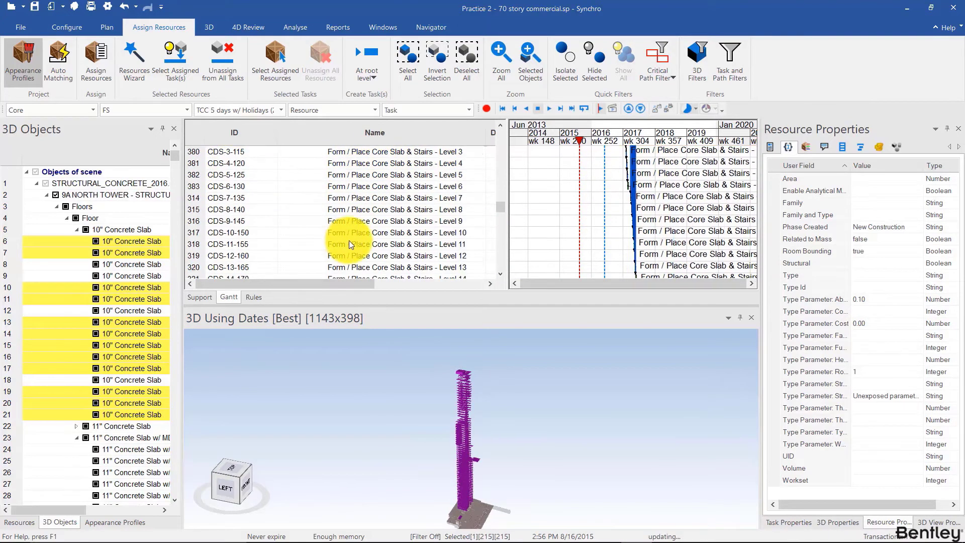
pyautogui.scroll(-20, 351, 243)
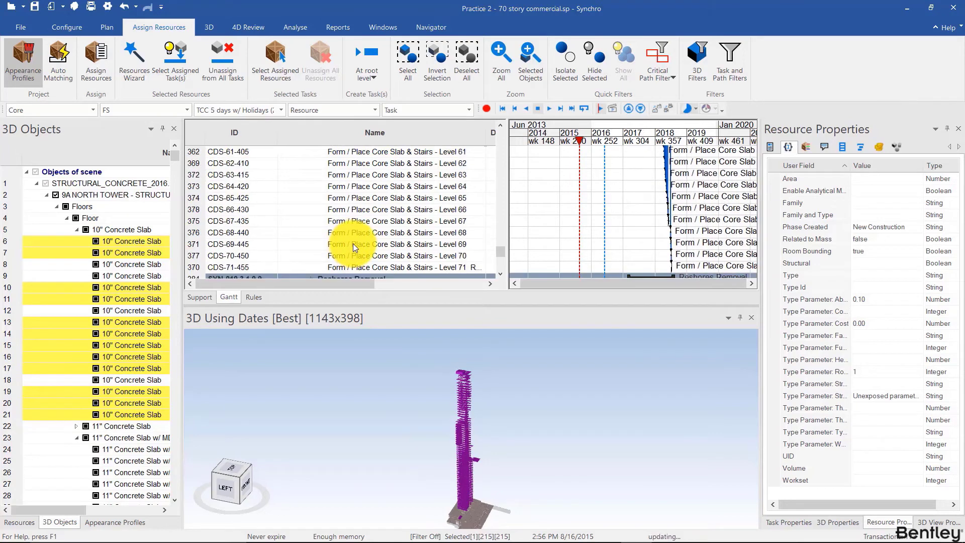
pyautogui.scroll(-3, 353, 243)
pyautogui.keyDown('shift'); pyautogui.click(364, 185); pyautogui.keyUp('shift')
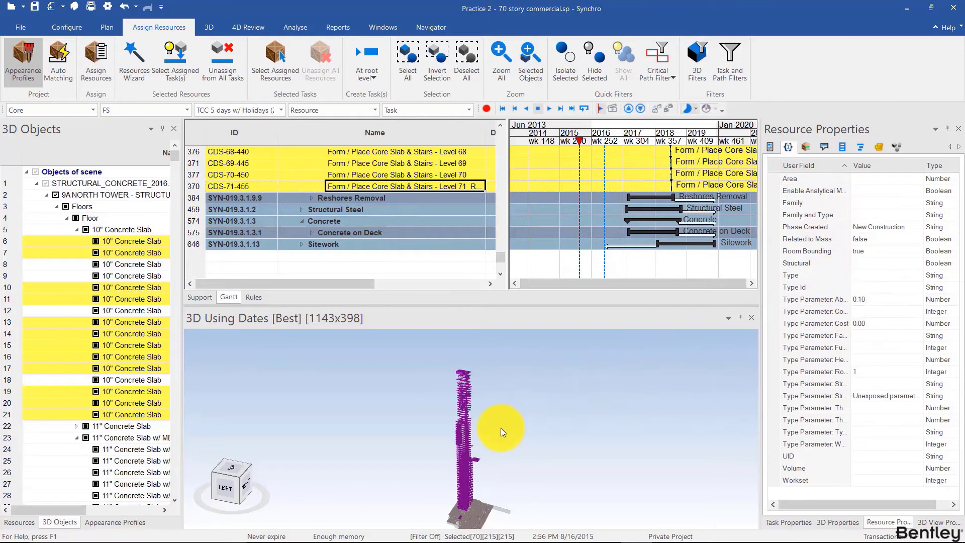
# Select a single 9" Concrete Slab in the upper tower to examine its Level user field
pyautogui.scroll(5, 501, 427)
pyautogui.click(536, 395)
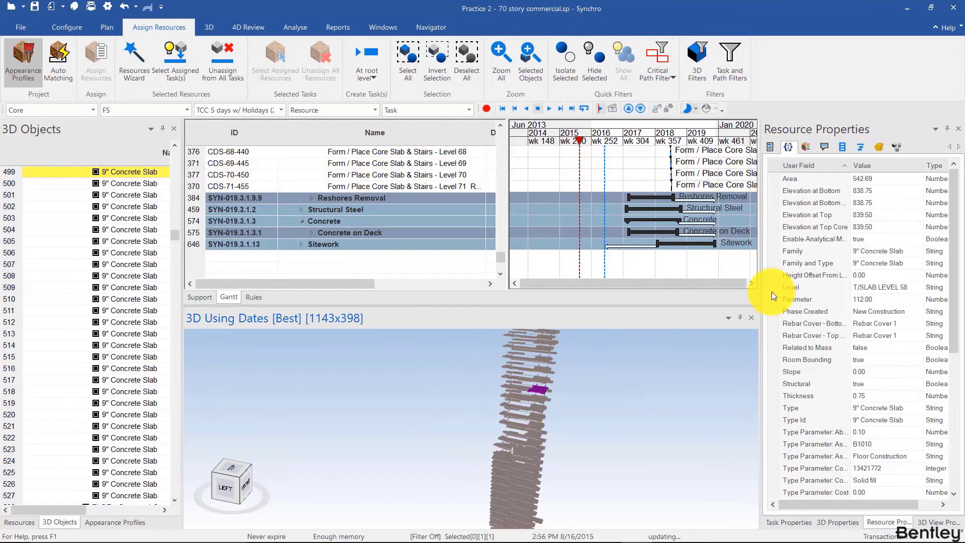
pyautogui.scroll(-3, 834, 292)
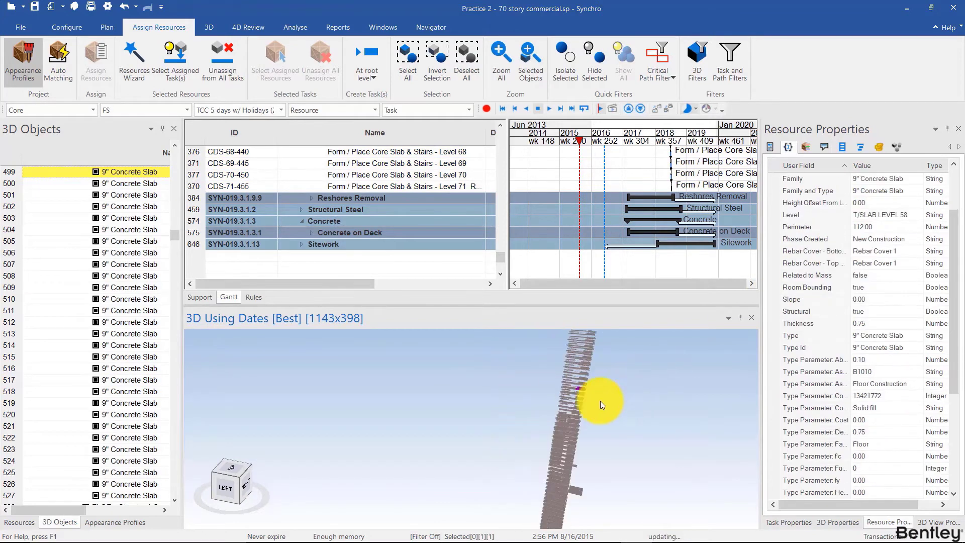
# Select the tower's full stack of concrete floor slabs above the podium, adding the lower slabs to the selection in the 3D view
pyautogui.scroll(-3, 599, 401)
pyautogui.moveTo(573, 405); pyautogui.dragTo(517, 402, button='middle')
pyautogui.moveTo(563, 342); pyautogui.dragTo(501, 435)
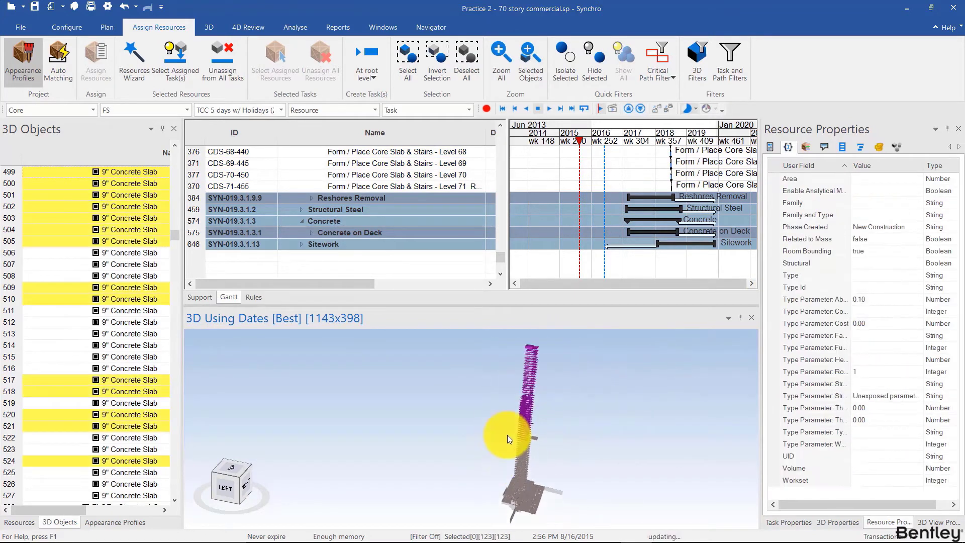
pyautogui.moveTo(508, 435); pyautogui.dragTo(541, 382, button='middle')
pyautogui.keyDown('ctrl'); pyautogui.moveTo(559, 371); pyautogui.dragTo(483, 444); pyautogui.keyUp('ctrl')
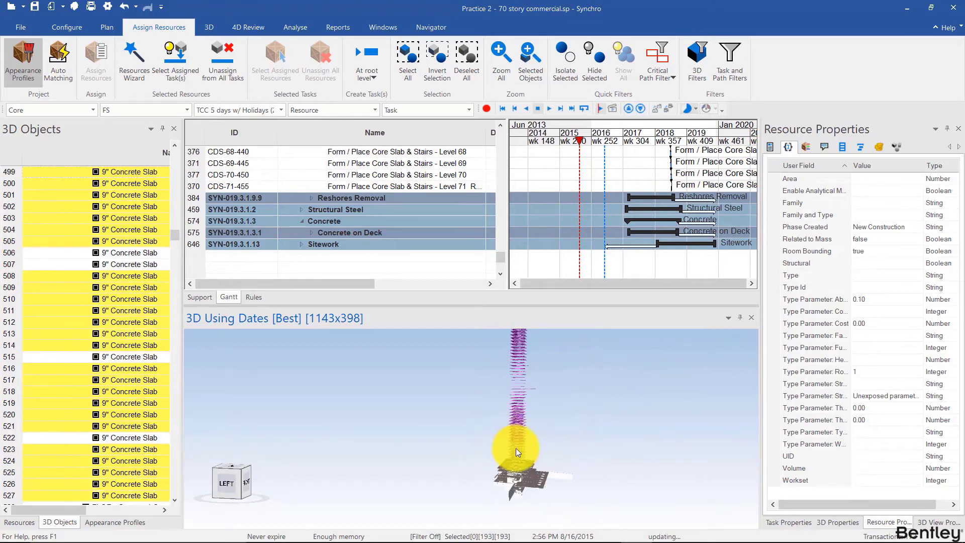
pyautogui.scroll(2, 516, 448)
pyautogui.keyDown('ctrl'); pyautogui.moveTo(570, 399); pyautogui.dragTo(470, 464); pyautogui.keyUp('ctrl')
pyautogui.moveTo(517, 450); pyautogui.dragTo(526, 435, button='middle')
pyautogui.keyDown('ctrl'); pyautogui.moveTo(570, 436); pyautogui.dragTo(488, 485); pyautogui.keyUp('ctrl')
pyautogui.scroll(1, 299, 201)
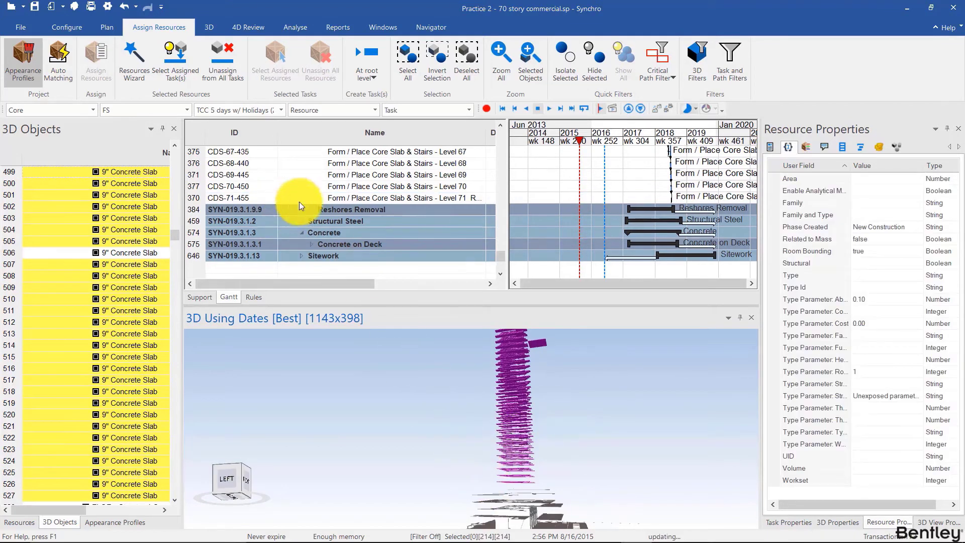
# Select the Form / Place Core Slab & Stairs tasks from Level 71 up the list to Level 2
pyautogui.scroll(1, 299, 201)
pyautogui.click(342, 209)
pyautogui.scroll(8, 339, 210)
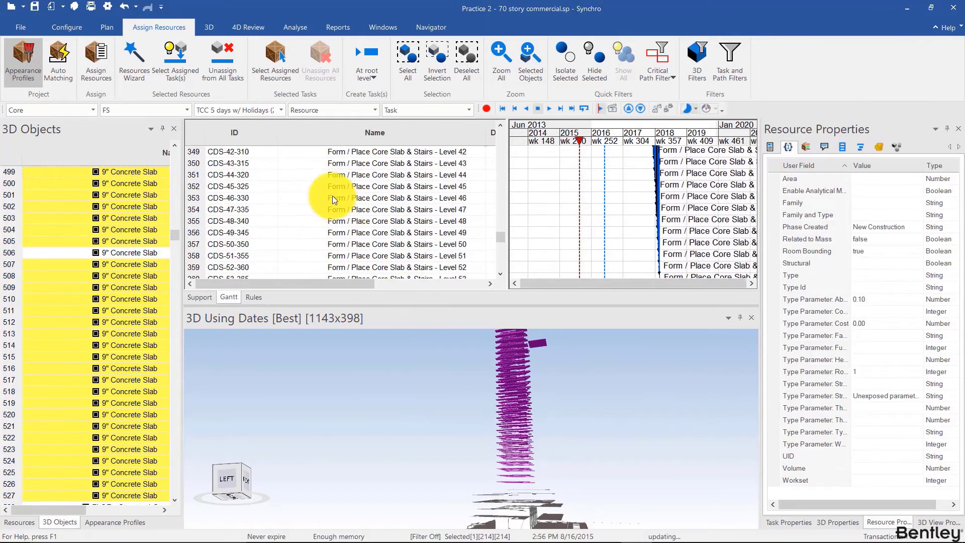
pyautogui.scroll(15, 332, 200)
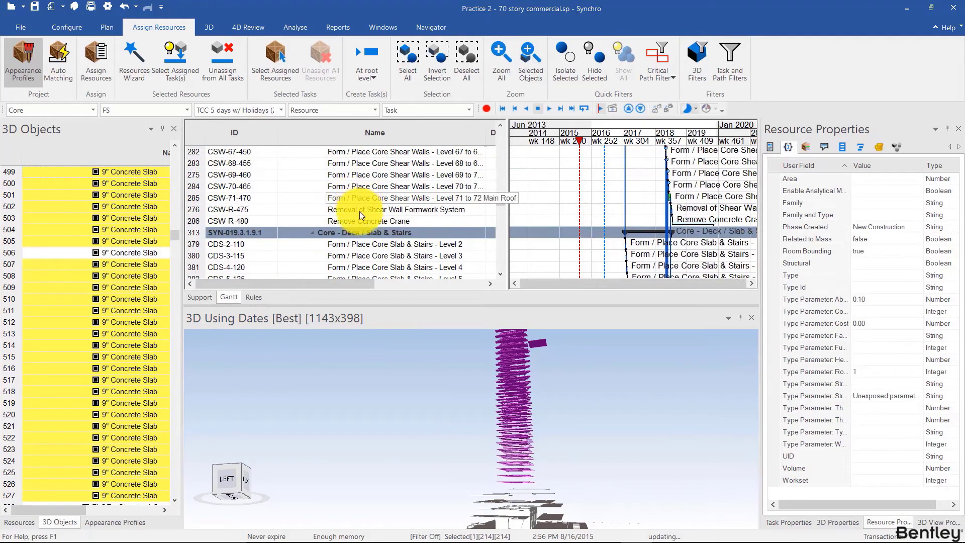
pyautogui.keyDown('shift'); pyautogui.click(373, 243); pyautogui.keyUp('shift')
# Edit the Level to ID auto-matching rule so it compares the resource's Level user field with the task ID, and save it
pyautogui.click(57, 55)
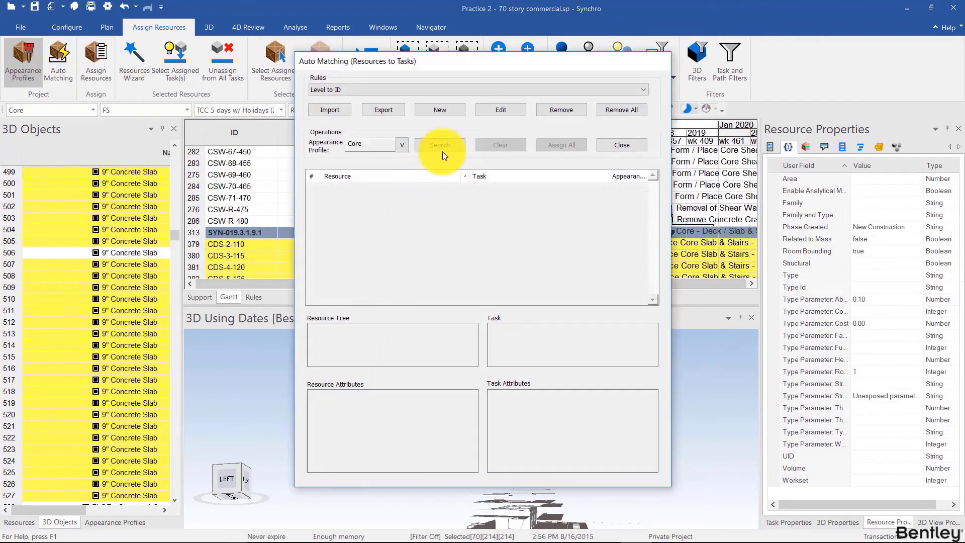
pyautogui.click(498, 110)
pyautogui.click(429, 185)
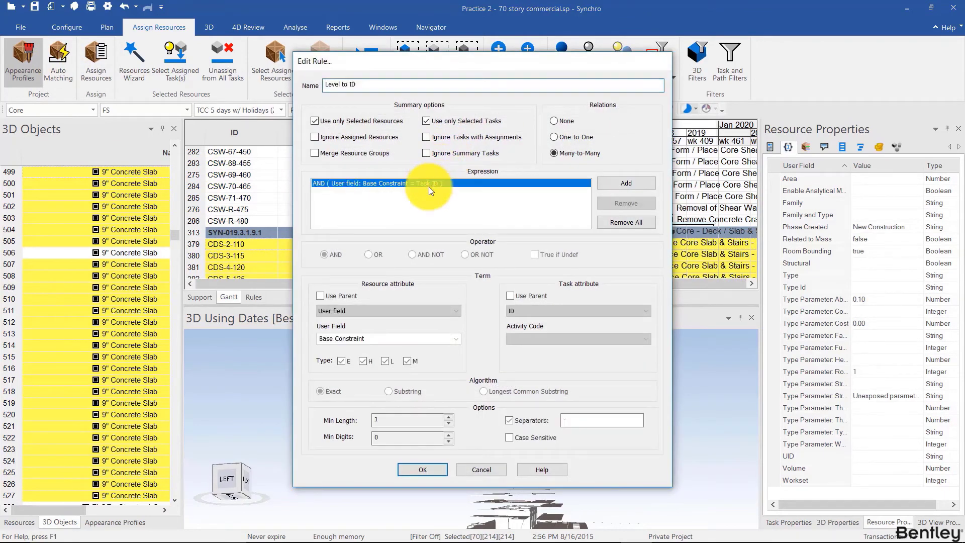
pyautogui.click(441, 336)
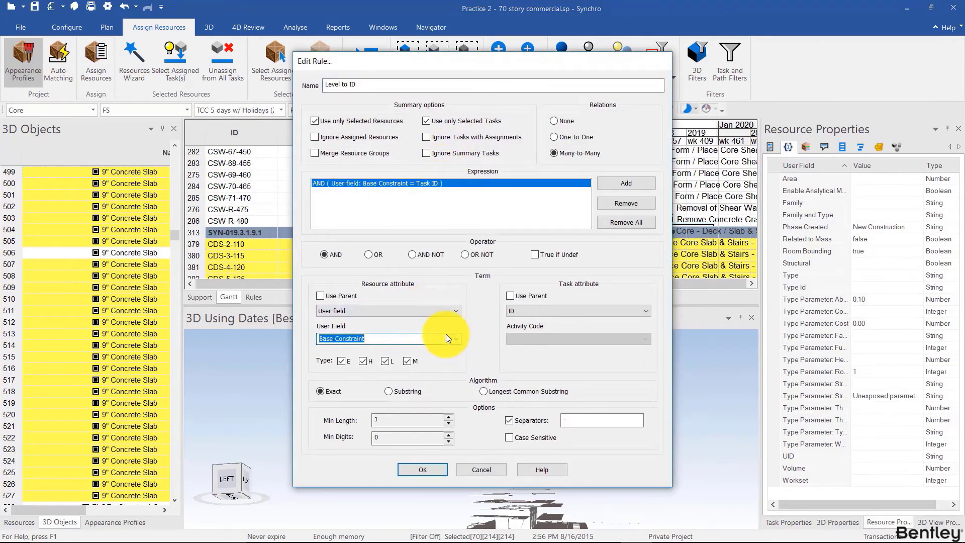
pyautogui.write('lev')
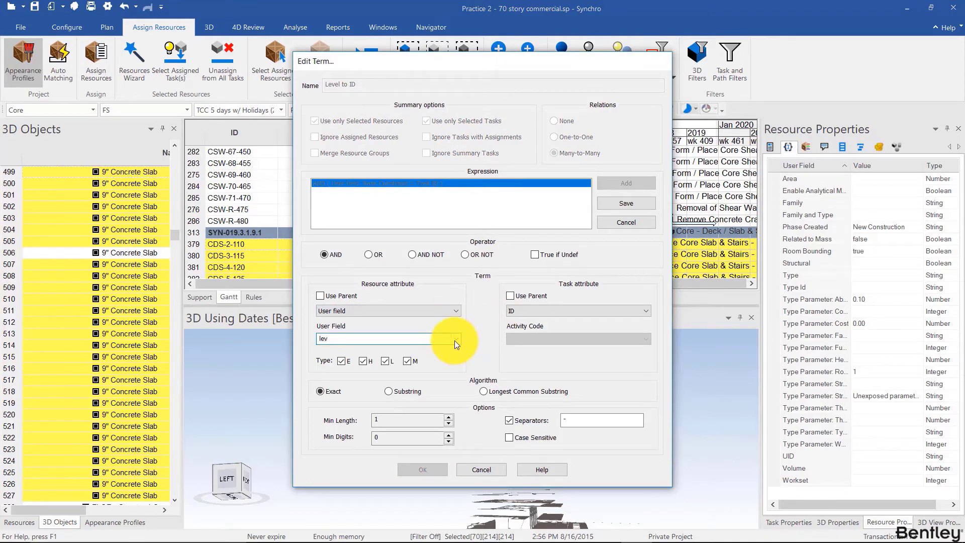
pyautogui.click(454, 340)
pyautogui.click(325, 95)
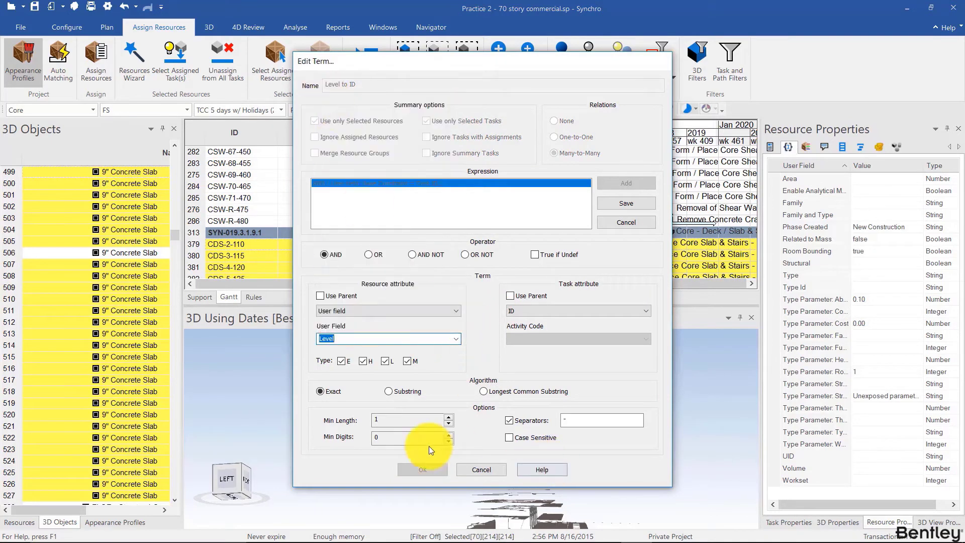
pyautogui.click(633, 202)
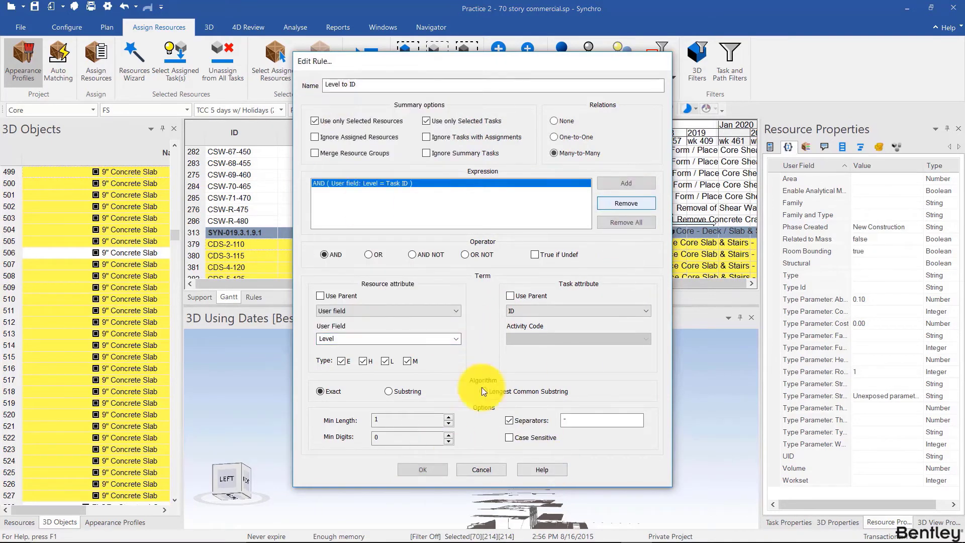
pyautogui.click(437, 471)
# Search for auto matches with the Install appearance profile and assign all matched slabs to their tasks
pyautogui.click(401, 145)
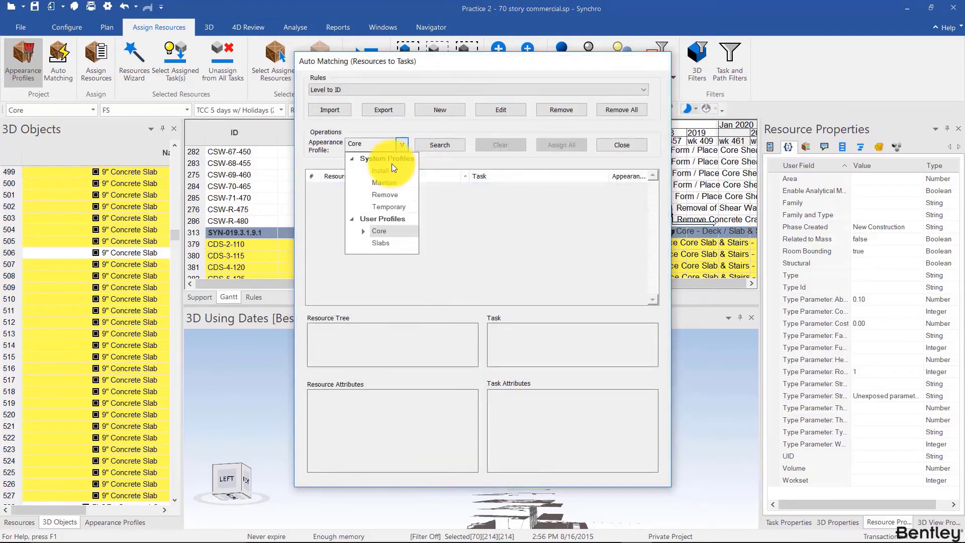
pyautogui.click(393, 171)
pyautogui.click(434, 146)
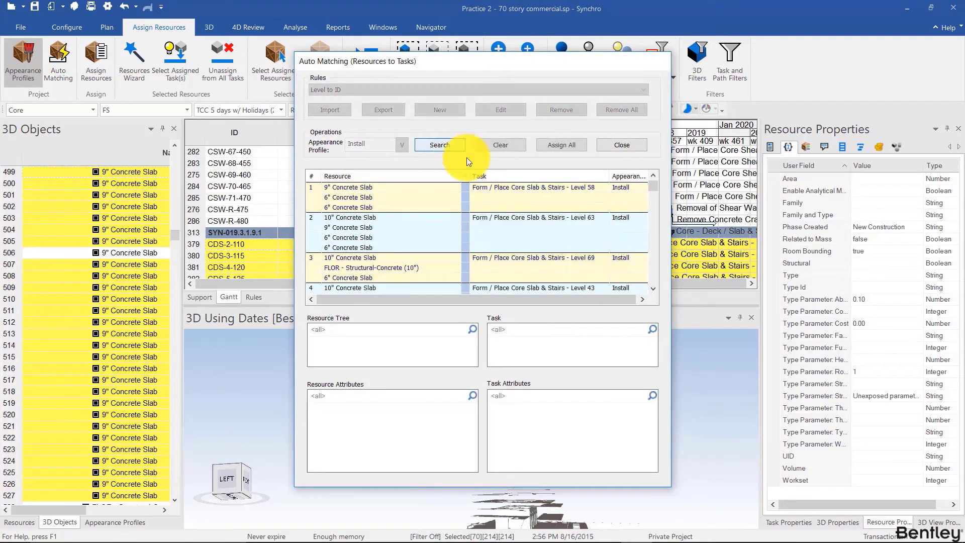
pyautogui.click(577, 141)
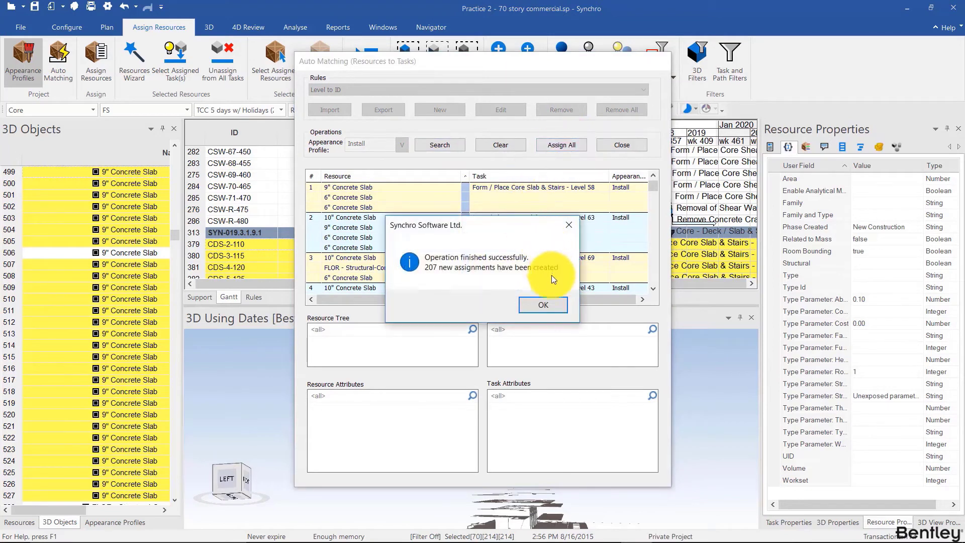
pyautogui.click(545, 312)
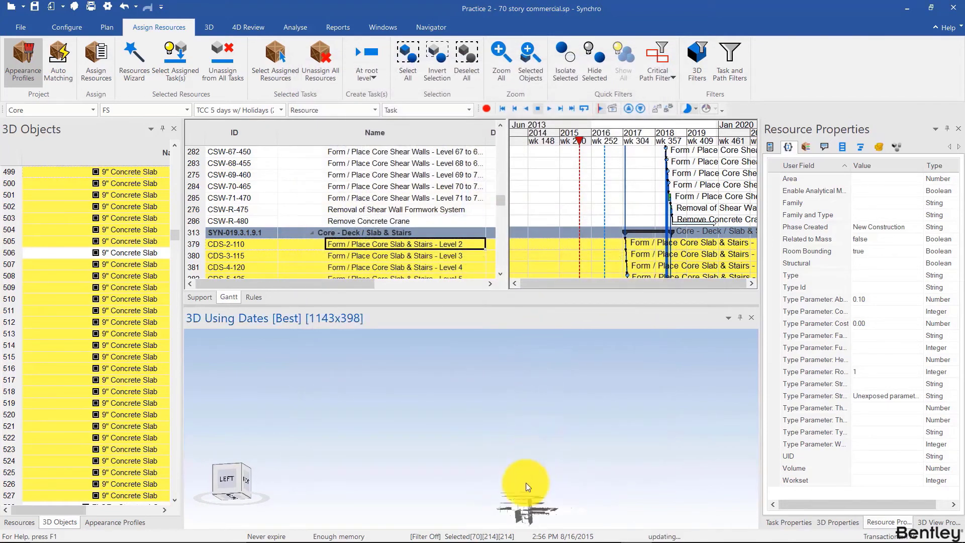
# Clear the object selection and move the focus time to early November 2017 to check the tower's construction progress
pyautogui.click(518, 509)
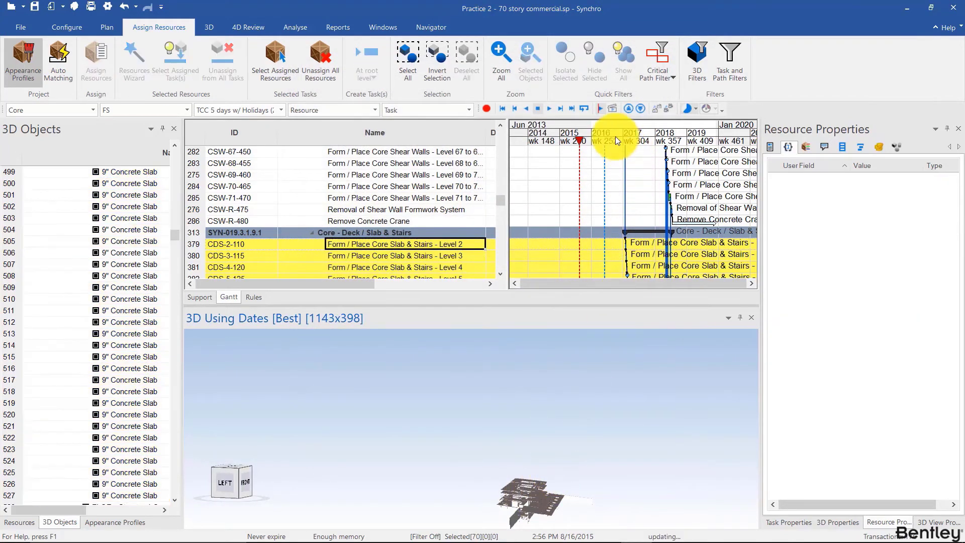
pyautogui.click(618, 137)
pyautogui.moveTo(619, 137); pyautogui.dragTo(650, 158)
pyautogui.scroll(4, 539, 390)
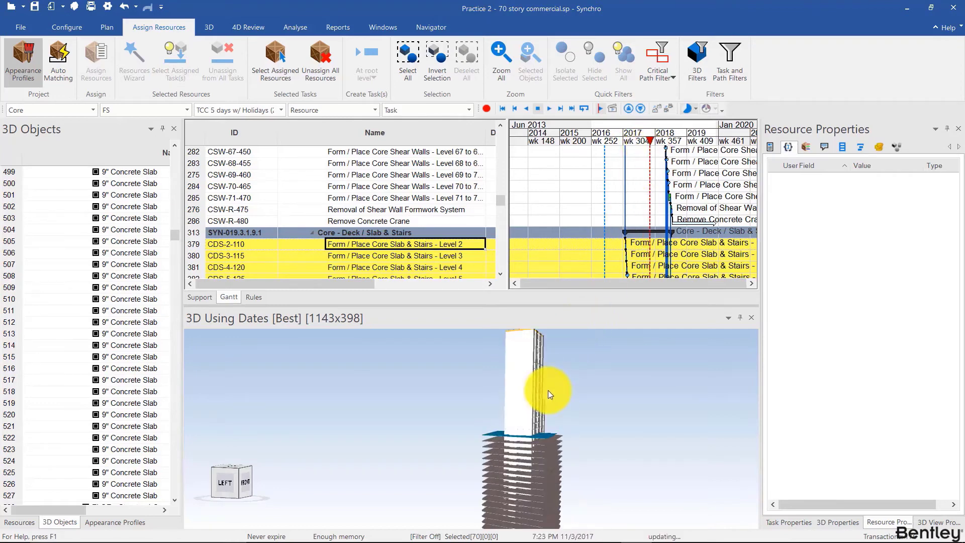
# Select the 7 1/2" Concrete Slab at Level 31 beside the core and move the focus time to December 20, 2017
pyautogui.moveTo(548, 390); pyautogui.dragTo(508, 413, button='middle')
pyautogui.moveTo(508, 412)
pyautogui.mouseDown()
pyautogui.moveTo(414, 398)
pyautogui.moveTo(495, 416)
pyautogui.mouseUp()
pyautogui.click(476, 412)
pyautogui.moveTo(650, 141); pyautogui.dragTo(653, 138)
pyautogui.click(653, 139)
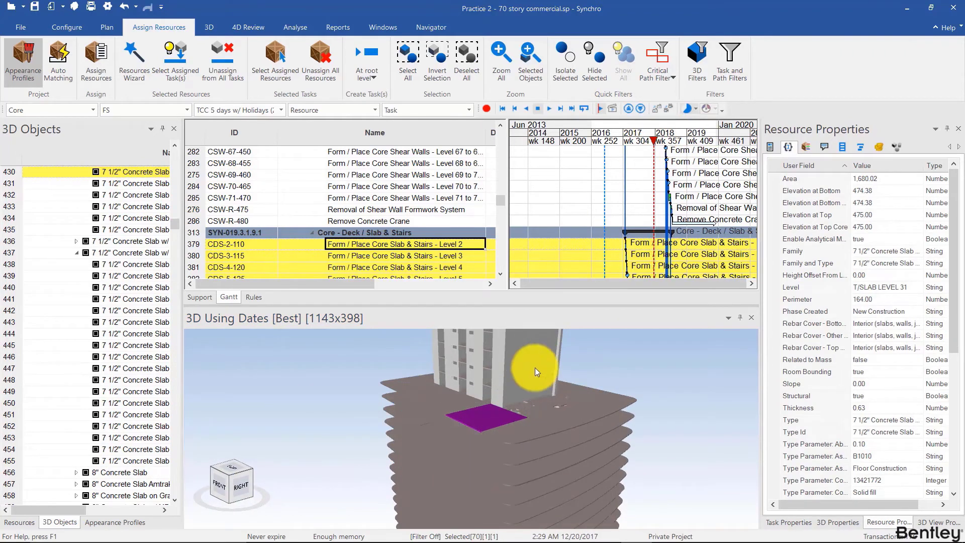
# Select the 5 1/2" Concrete Slab at Level 31 and the Place Concrete on Deck task it is assigned to
pyautogui.click(453, 398)
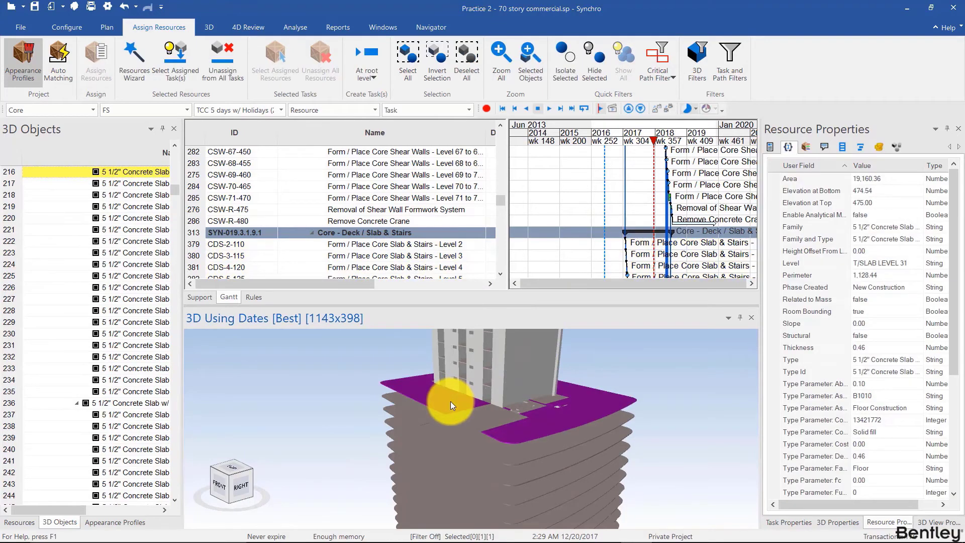
pyautogui.rightClick(450, 401)
pyautogui.click(476, 20)
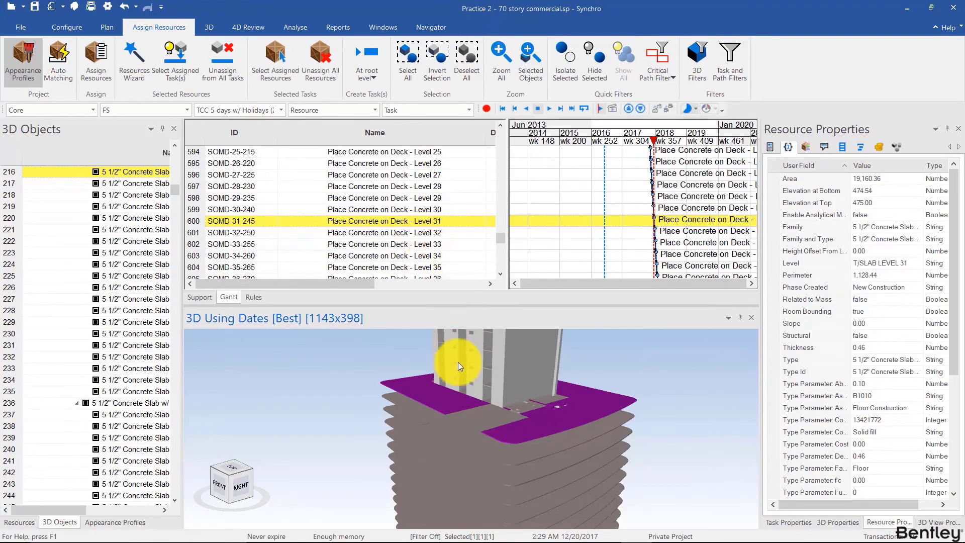
# Unassign the 7 1/2" Concrete Slab at Level 31 from its assigned task
pyautogui.click(491, 417)
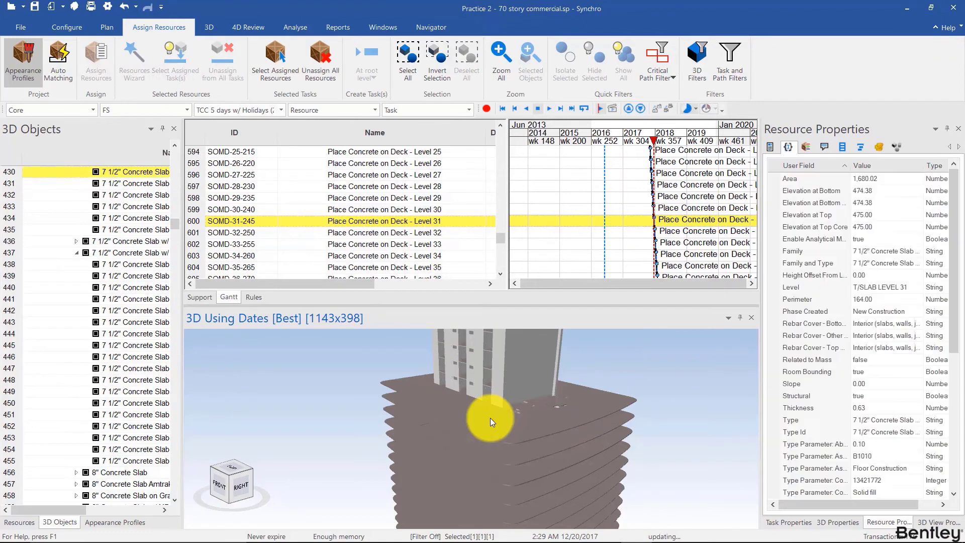
pyautogui.rightClick(490, 415)
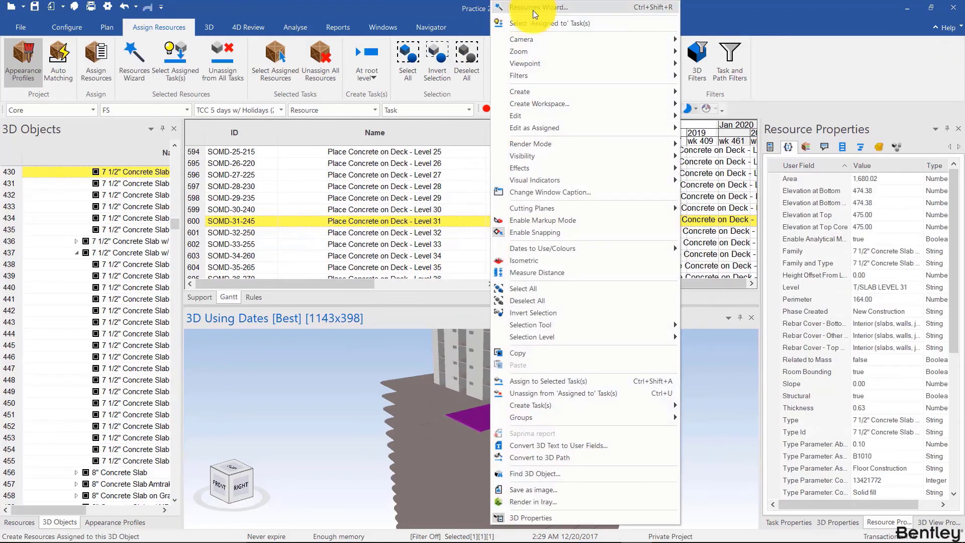
pyautogui.click(540, 395)
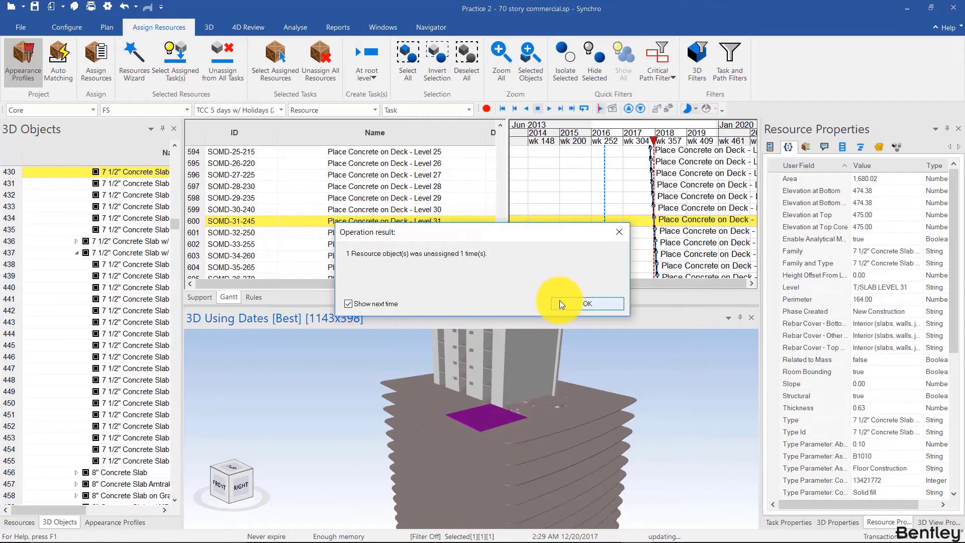
pyautogui.click(600, 303)
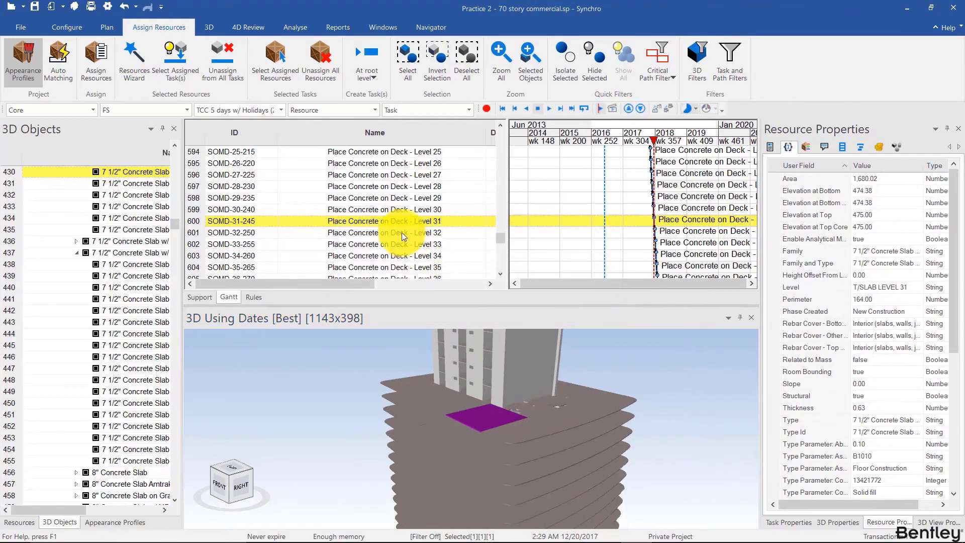
# Set the default resource appearance profile to Slabs and clear the object selection
pyautogui.click(92, 110)
pyautogui.click(54, 170)
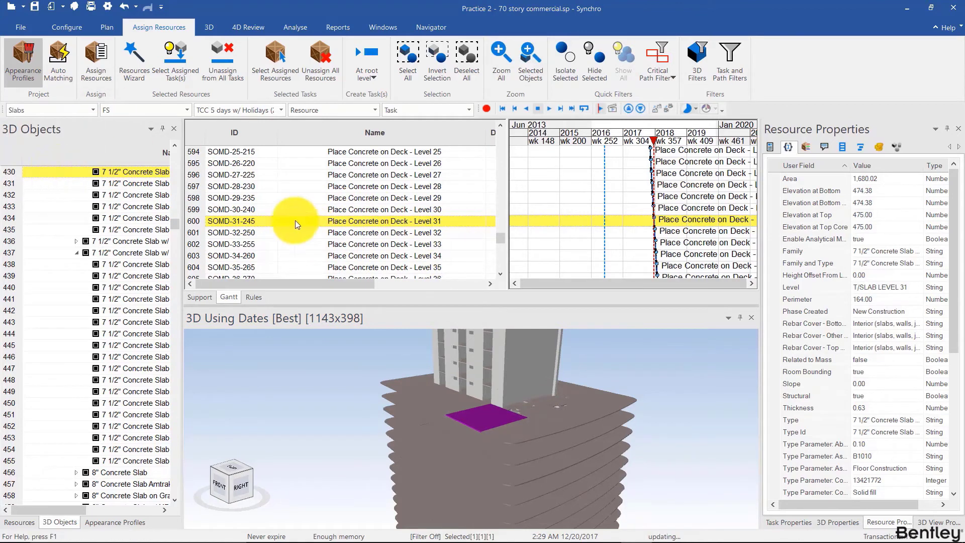
pyautogui.press('Escape')
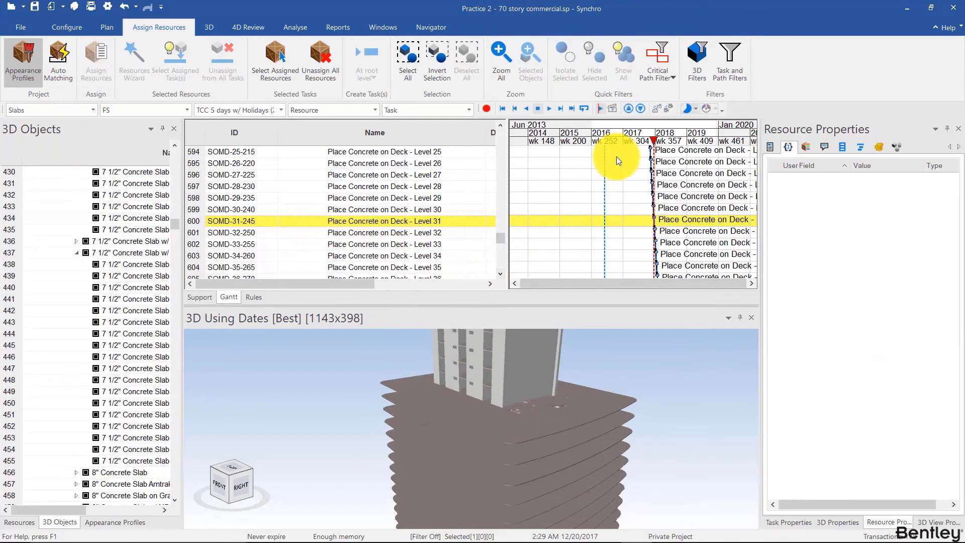
# Move the focus time to mid-February 2018 and back to mid-December 2017 to examine the upper core and slabs
pyautogui.moveTo(654, 141)
pyautogui.mouseDown()
pyautogui.moveTo(638, 138)
pyautogui.moveTo(659, 141)
pyautogui.mouseUp()
pyautogui.scroll(-3, 538, 405)
pyautogui.moveTo(532, 428); pyautogui.dragTo(508, 482, button='middle')
pyautogui.scroll(-2, 508, 482)
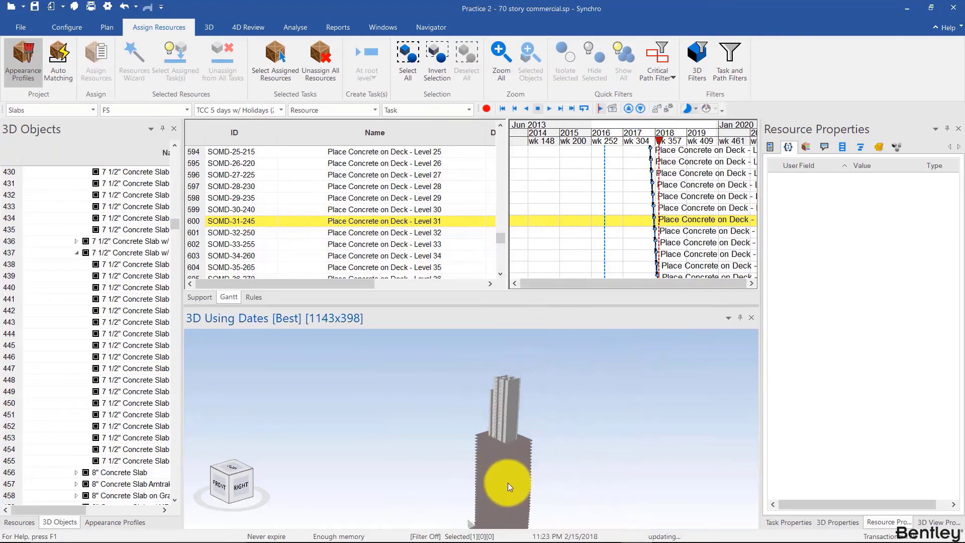
pyautogui.scroll(-1, 507, 482)
pyautogui.moveTo(662, 138)
pyautogui.mouseDown()
pyautogui.moveTo(674, 145)
pyautogui.moveTo(653, 147)
pyautogui.mouseUp()
pyautogui.moveTo(504, 359); pyautogui.dragTo(506, 429)
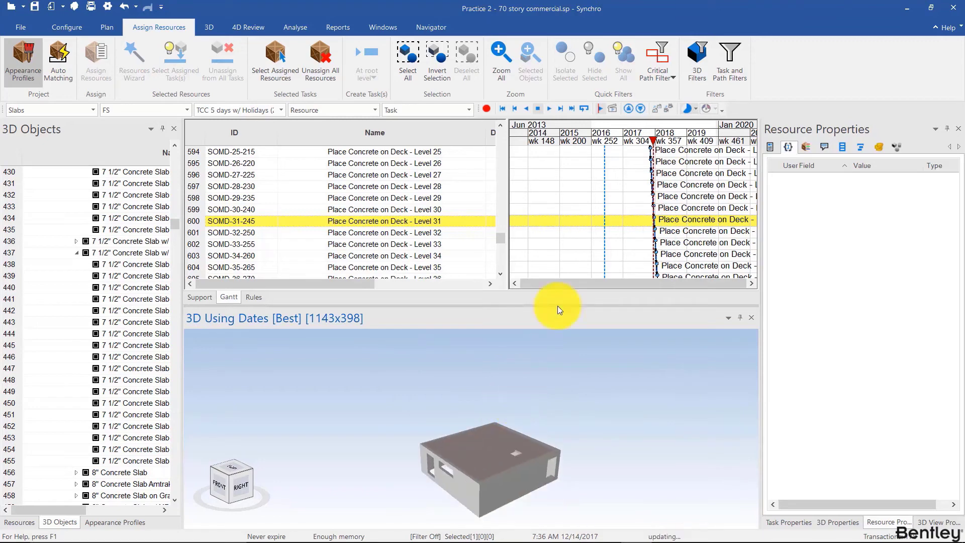
# Move the focus time to December 8, 2018 and select the task assigned to the 6" Concrete Slab at Level 71
pyautogui.click(686, 143)
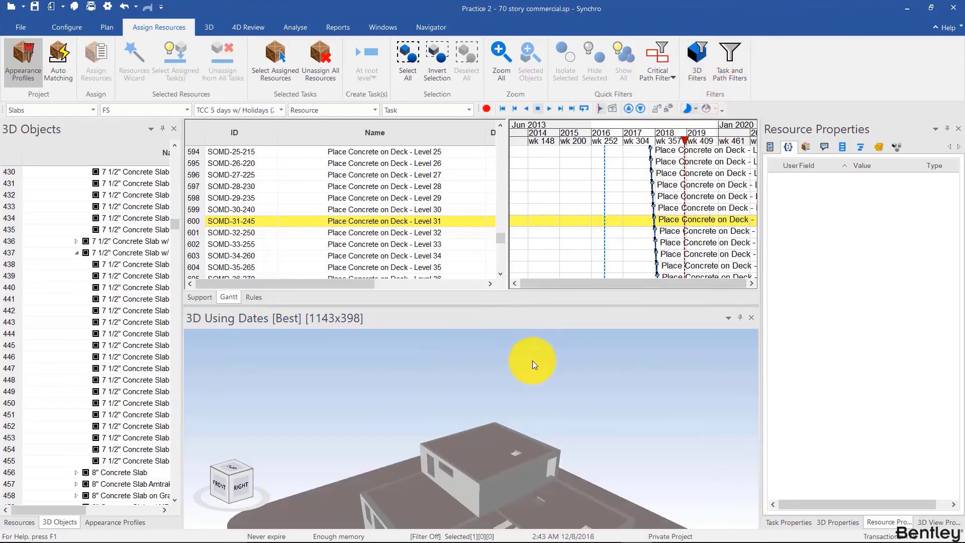
pyautogui.click(399, 458)
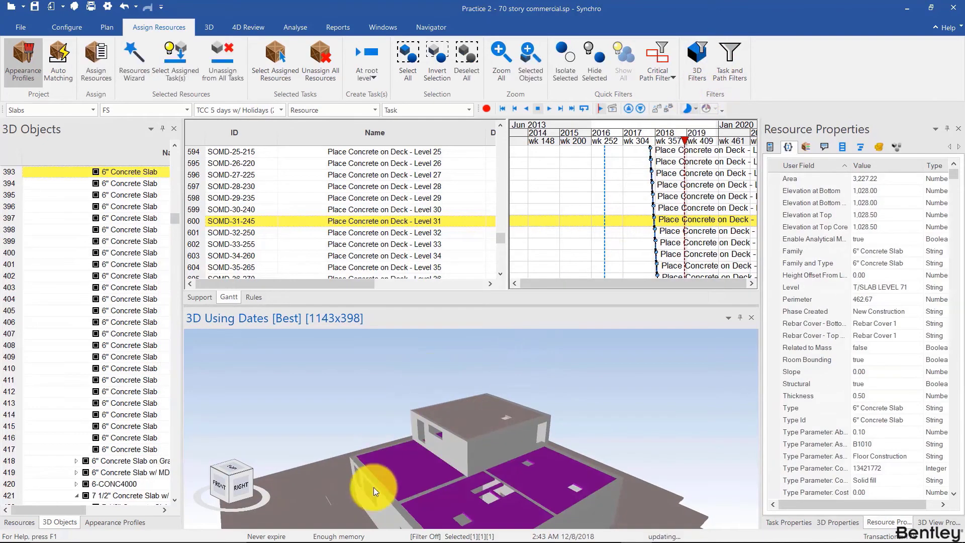
pyautogui.click(429, 466)
pyautogui.click(428, 465)
pyautogui.rightClick(427, 465)
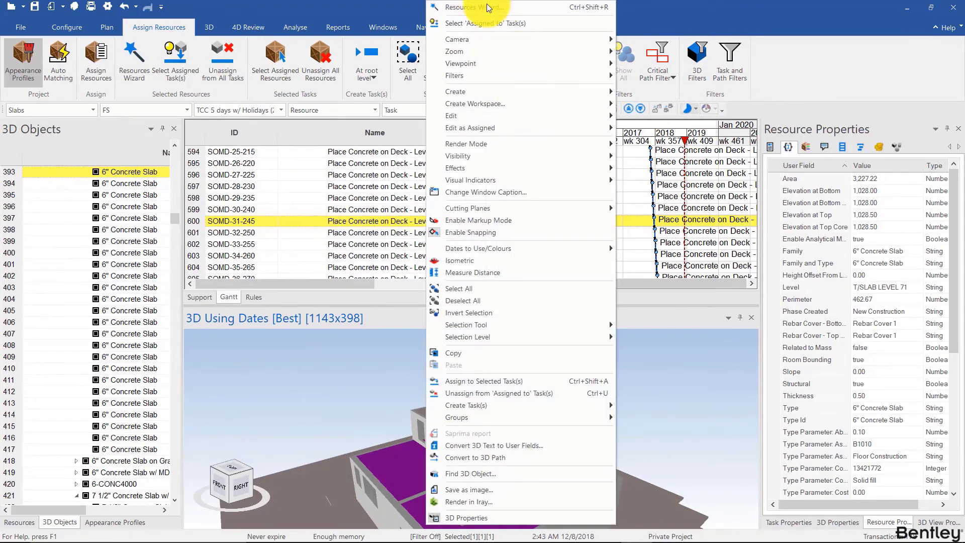
pyautogui.click(484, 23)
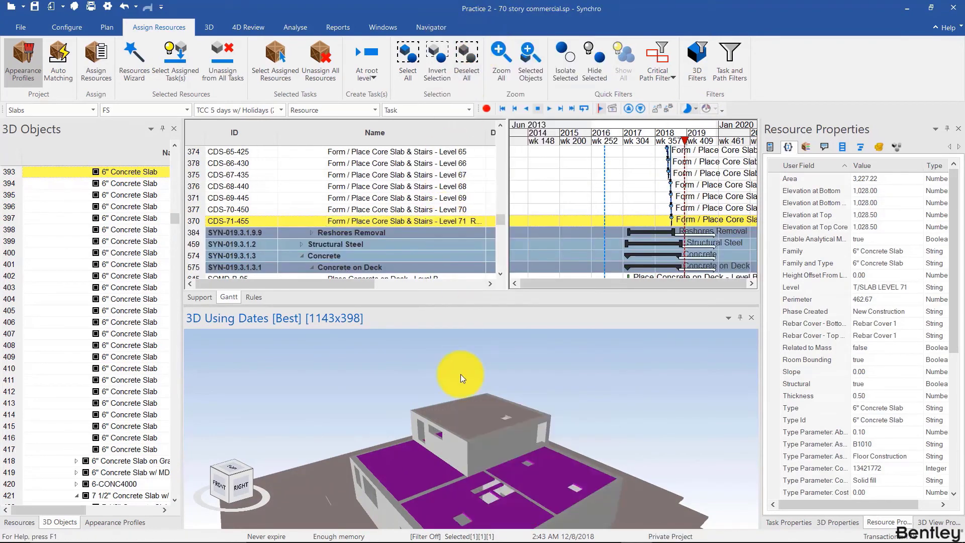
# Inspect the roof slab's properties, and select the task assigned to the core wall with base level T/SLAB LEVEL 70
pyautogui.click(471, 417)
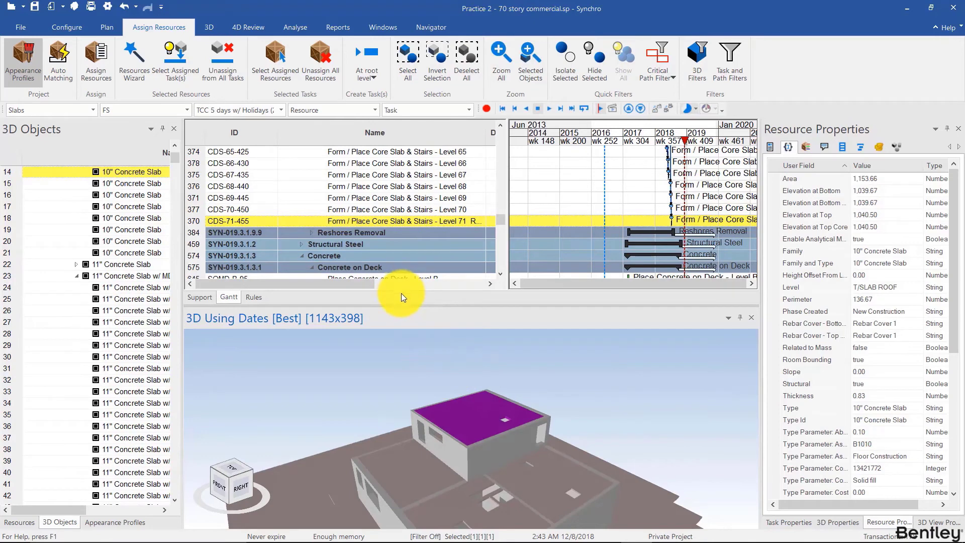
pyautogui.click(442, 335)
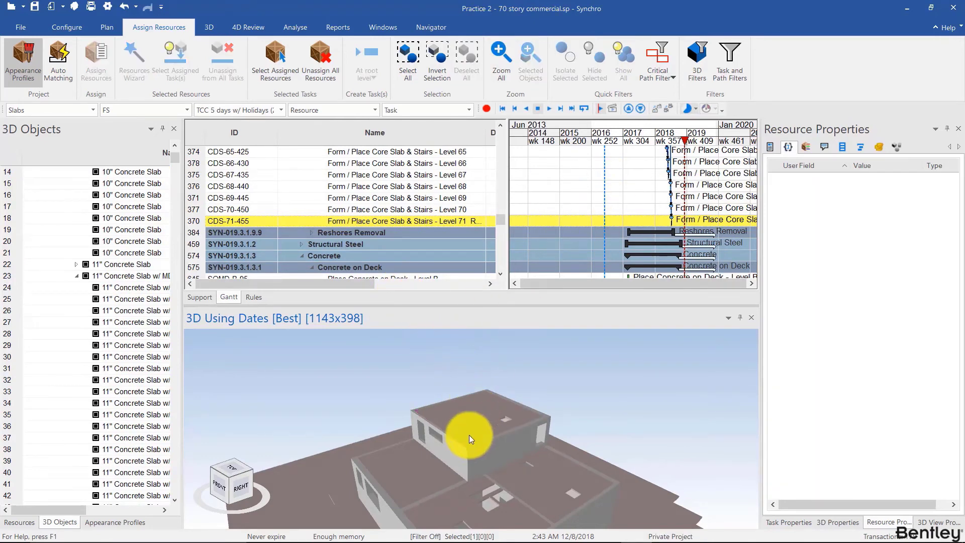
pyautogui.click(378, 498)
pyautogui.rightClick(383, 500)
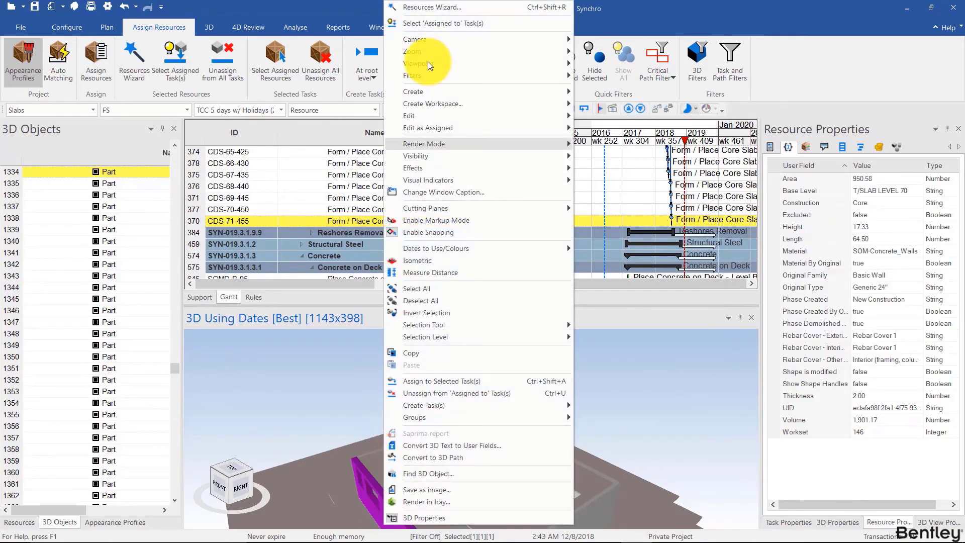
pyautogui.click(430, 23)
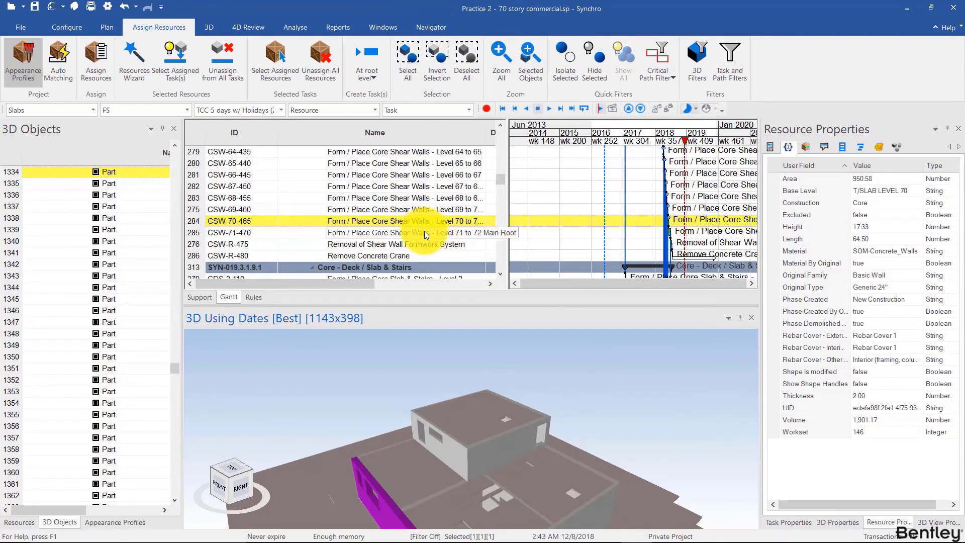
# Select the Form / Place Core Shear Walls task for Level 71 to 72 Main Roof and move the focus time to September 18, 2017
pyautogui.click(424, 232)
pyautogui.click(461, 451)
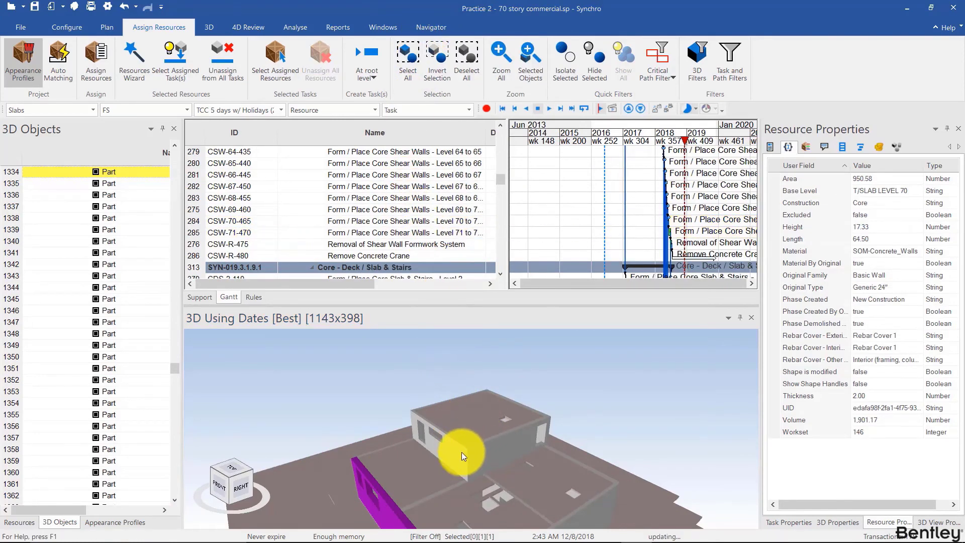
pyautogui.click(417, 233)
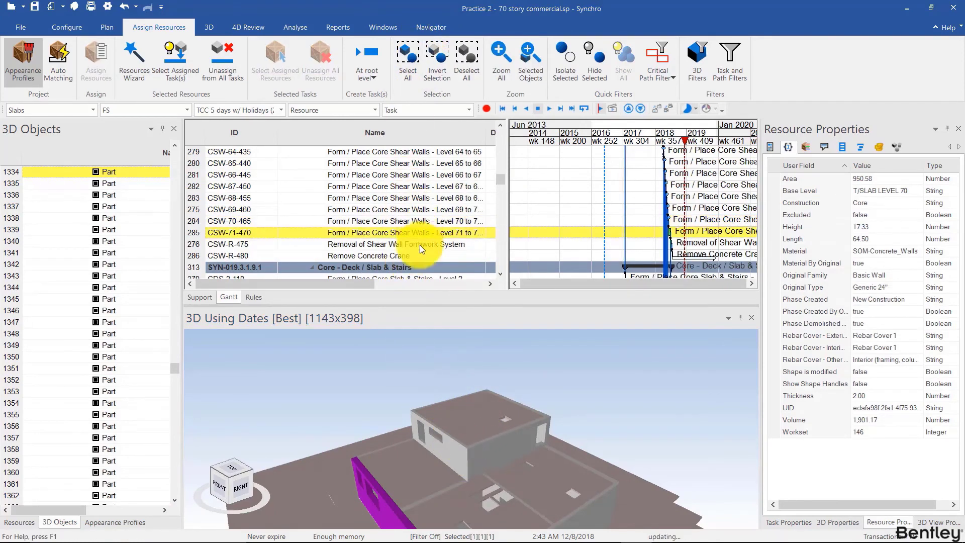
pyautogui.click(457, 454)
pyautogui.moveTo(457, 456); pyautogui.dragTo(482, 435, button='middle')
pyautogui.click(646, 141)
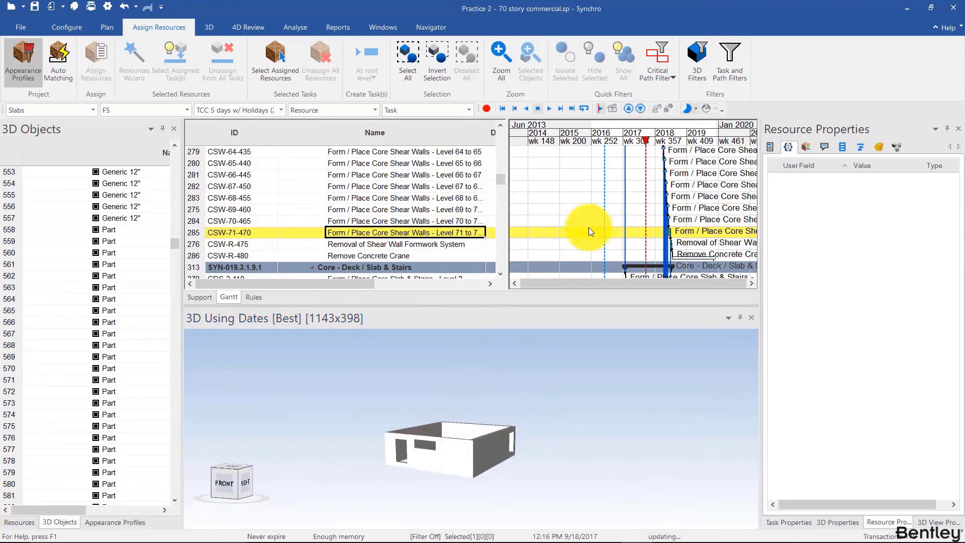
# Assign the four Generic 24" core walls at Level 71 to the selected shear wall task using the Core appearance profile
pyautogui.moveTo(536, 354); pyautogui.dragTo(430, 458)
pyautogui.click(384, 471)
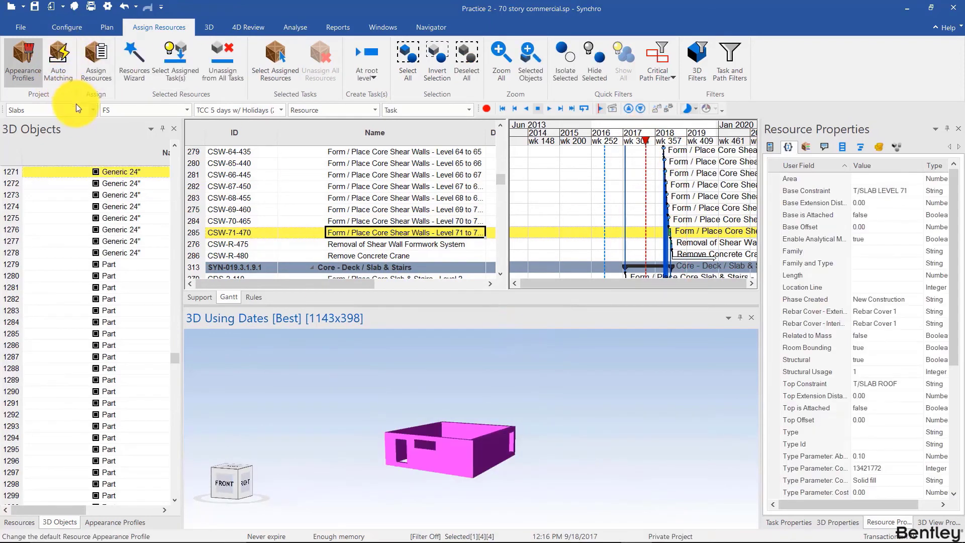
pyautogui.click(93, 110)
pyautogui.click(67, 124)
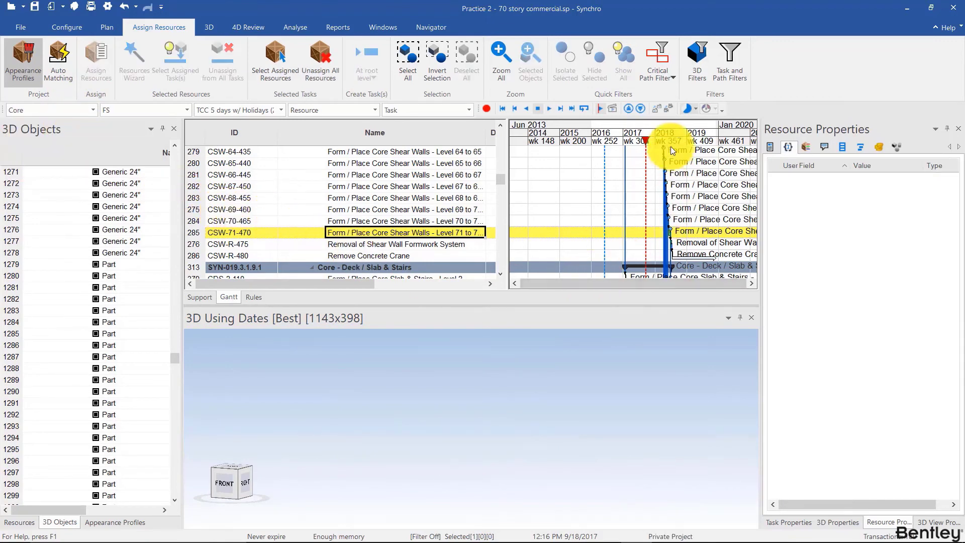
# Move the focus time to May 19, 2018 and examine the core and slabs over the tower's full height
pyautogui.moveTo(643, 143); pyautogui.dragTo(666, 144)
pyautogui.scroll(-3, 496, 467)
pyautogui.moveTo(496, 467); pyautogui.dragTo(498, 418, button='middle')
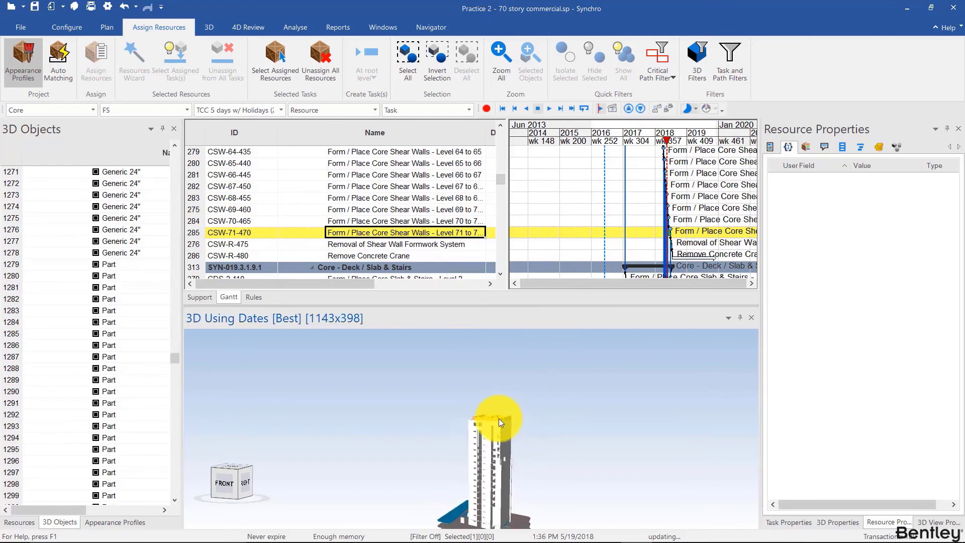
pyautogui.scroll(-2, 500, 440)
pyautogui.moveTo(501, 476); pyautogui.dragTo(500, 445)
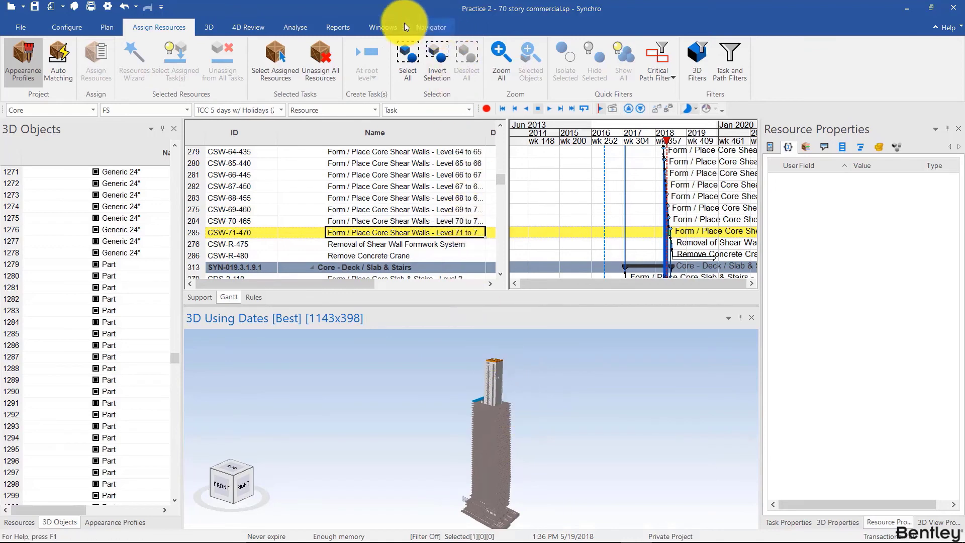
# Open the Animation Editor and add camera and focus time keyframes at 0:00:00 with the focus time at November 21, 2016
pyautogui.click(251, 28)
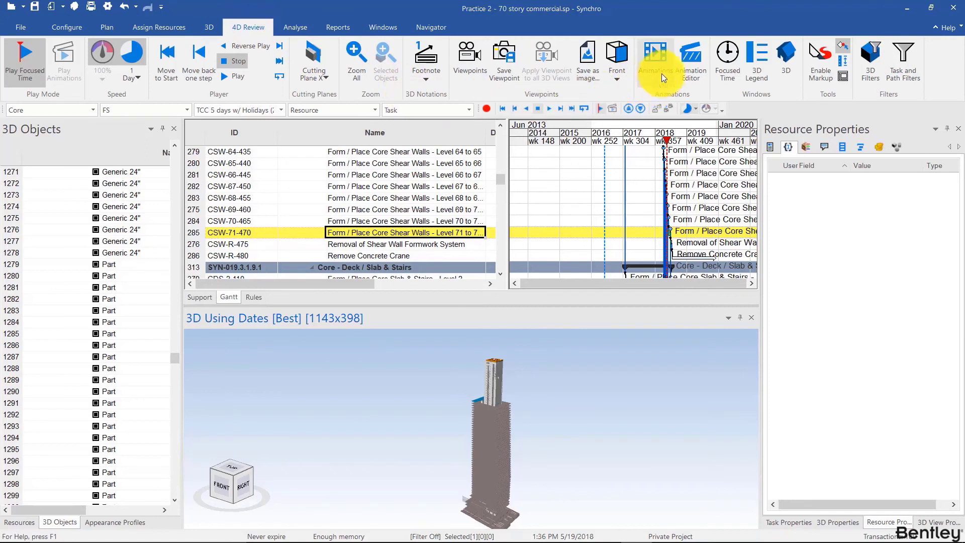
pyautogui.click(684, 58)
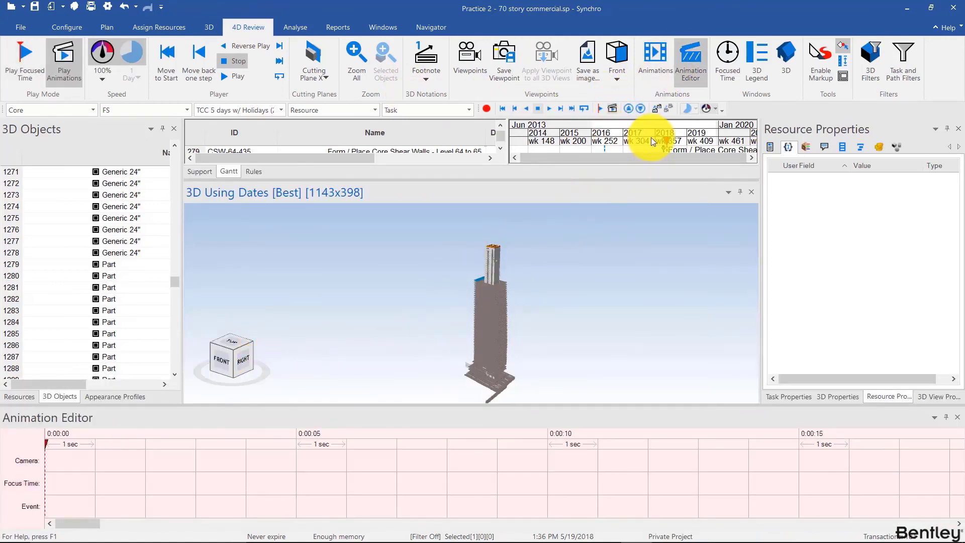
pyautogui.moveTo(651, 141); pyautogui.dragTo(619, 147)
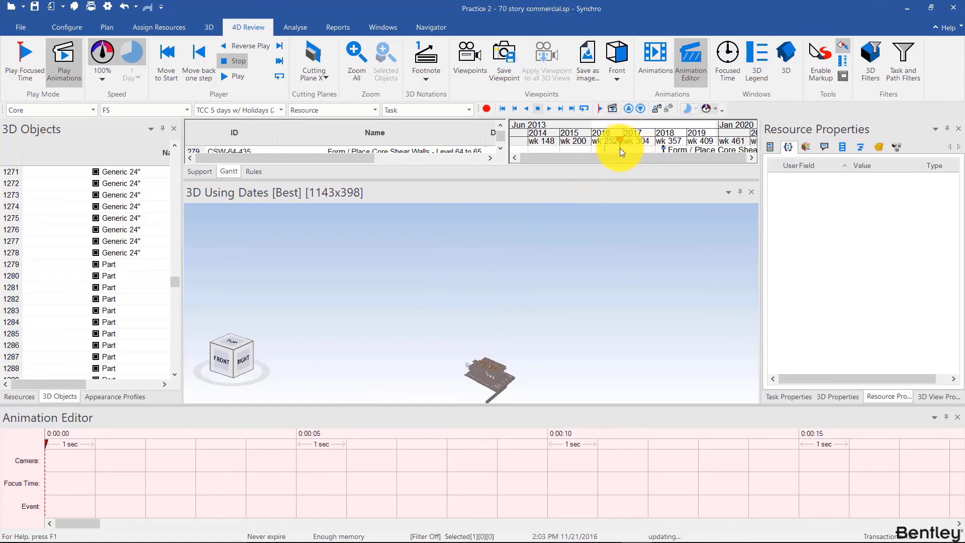
pyautogui.click(48, 461)
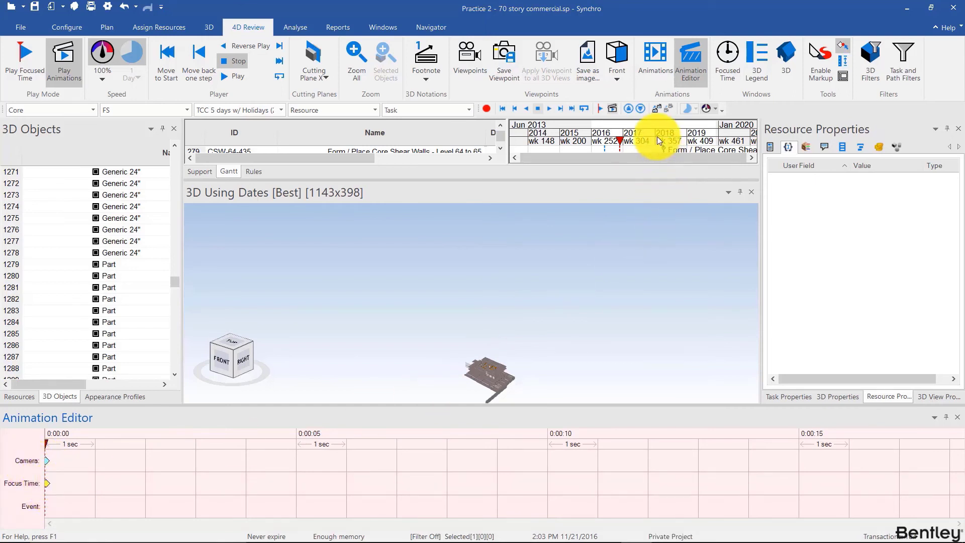
# Add camera and focus time keyframes at about 0:00:10 with a closer view of the tower's top and the focus time at October 11, 2018
pyautogui.moveTo(656, 136); pyautogui.dragTo(679, 140)
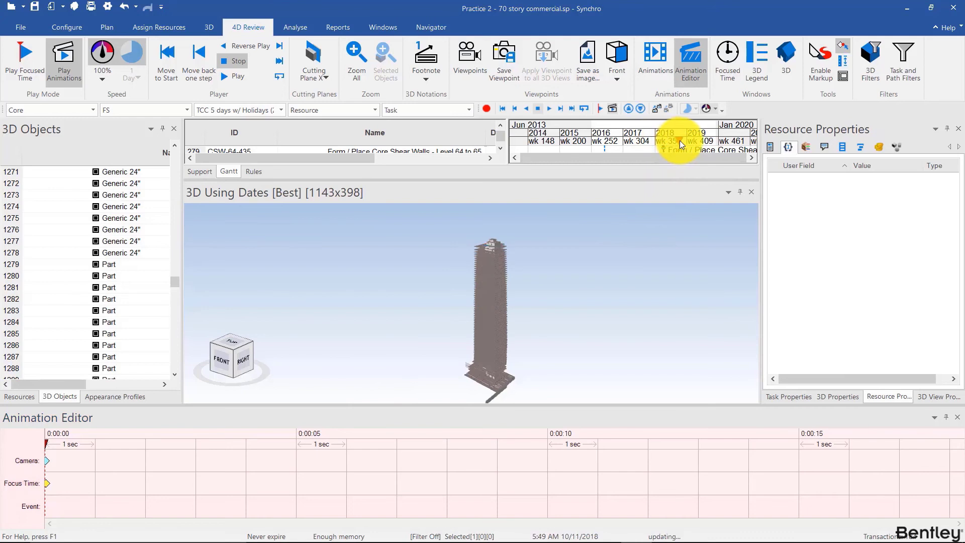
pyautogui.scroll(10, 475, 261)
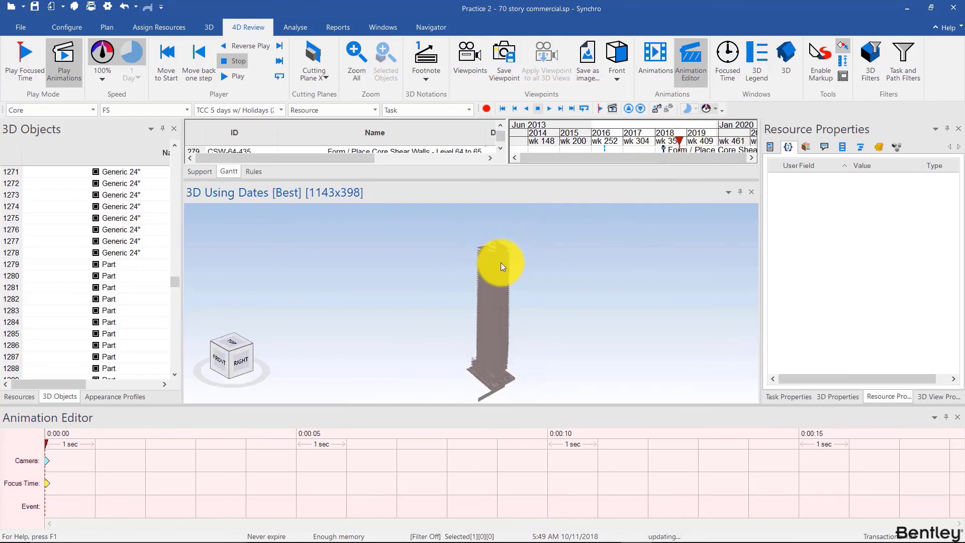
pyautogui.scroll(2, 479, 299)
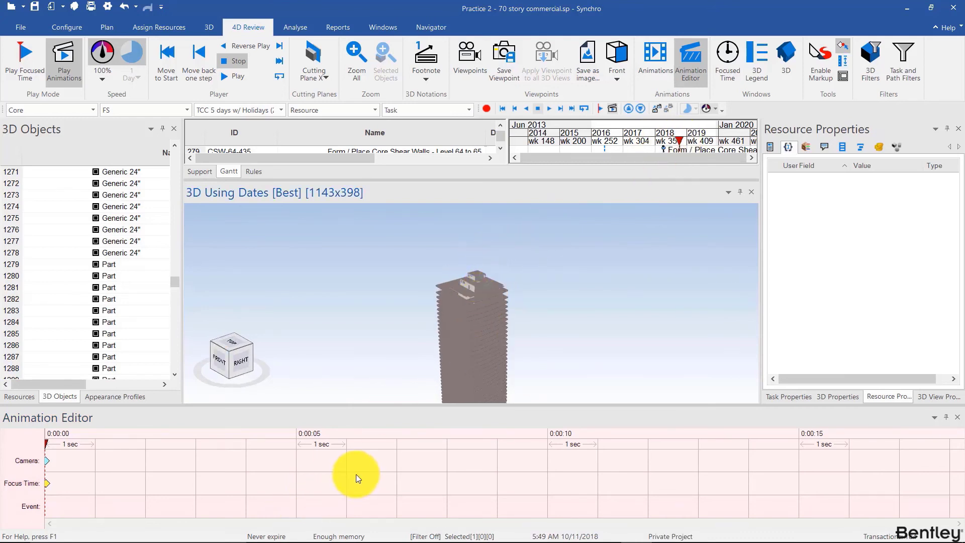
pyautogui.doubleClick(545, 462)
pyautogui.doubleClick(548, 483)
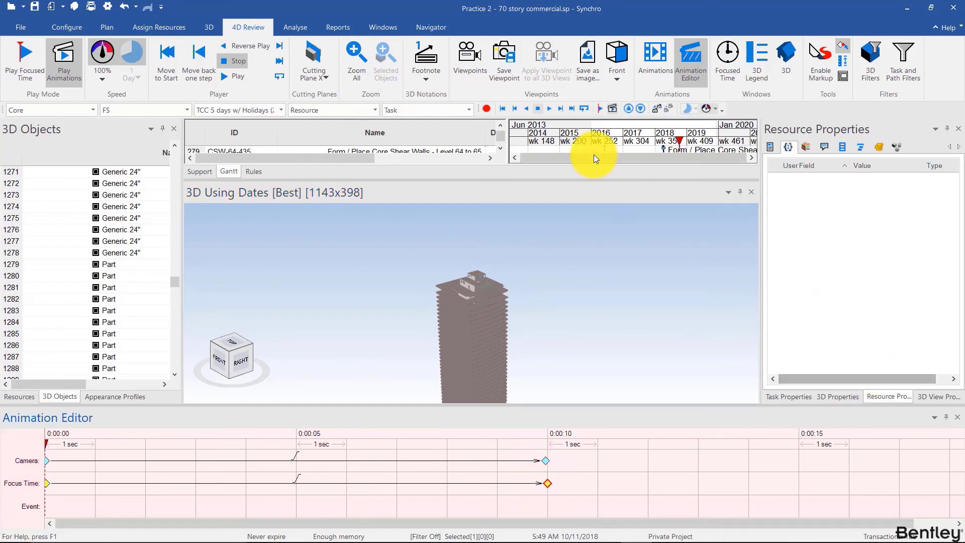
# Play the ten-second construction animation through to its end and close the Animation Editor
pyautogui.click(547, 110)
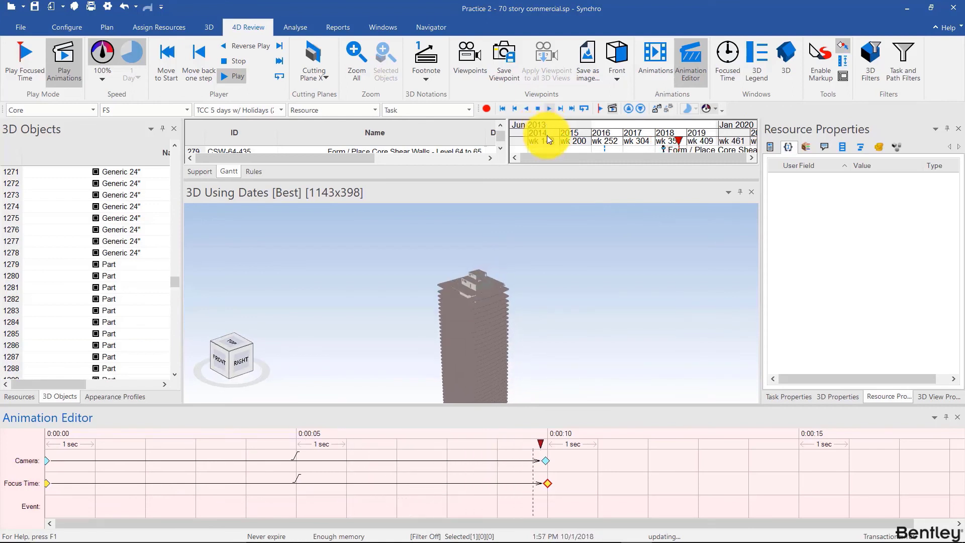
pyautogui.click(958, 418)
# Replay the construction animation from the start with the playback speed raised to 400%
pyautogui.click(504, 109)
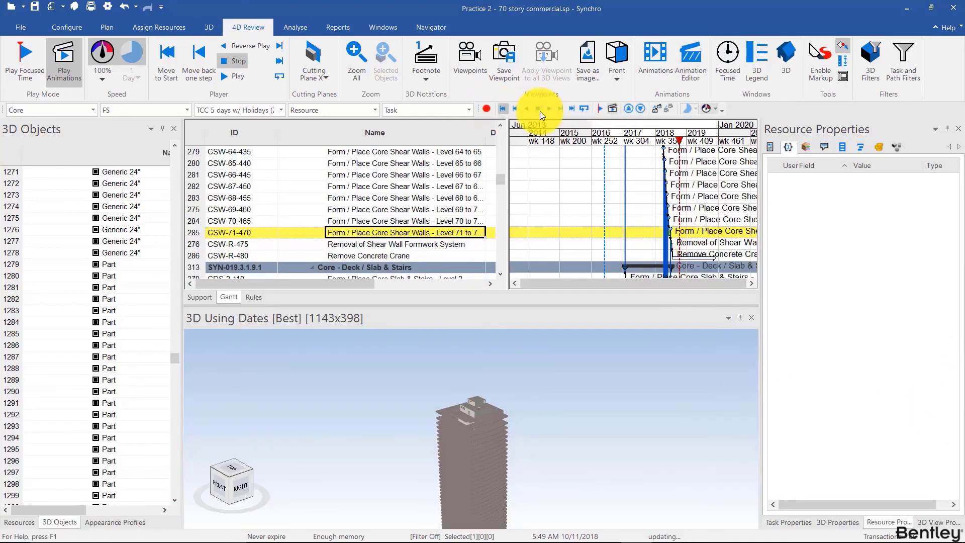
pyautogui.click(549, 109)
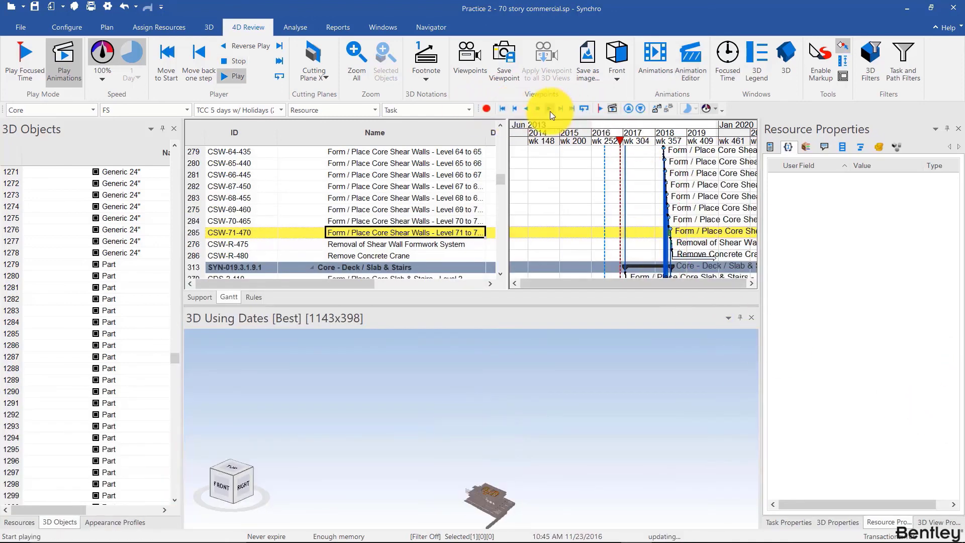
pyautogui.click(629, 108)
pyautogui.click(643, 110)
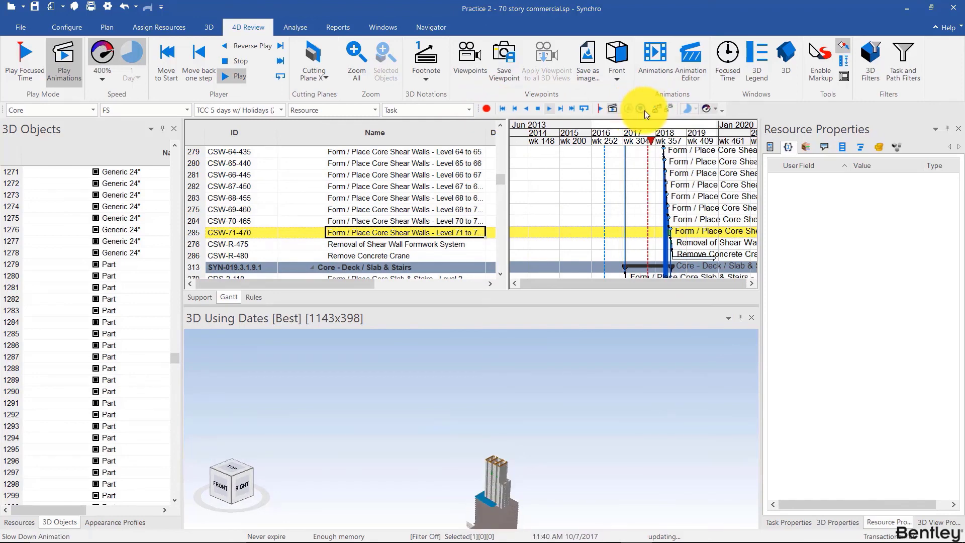